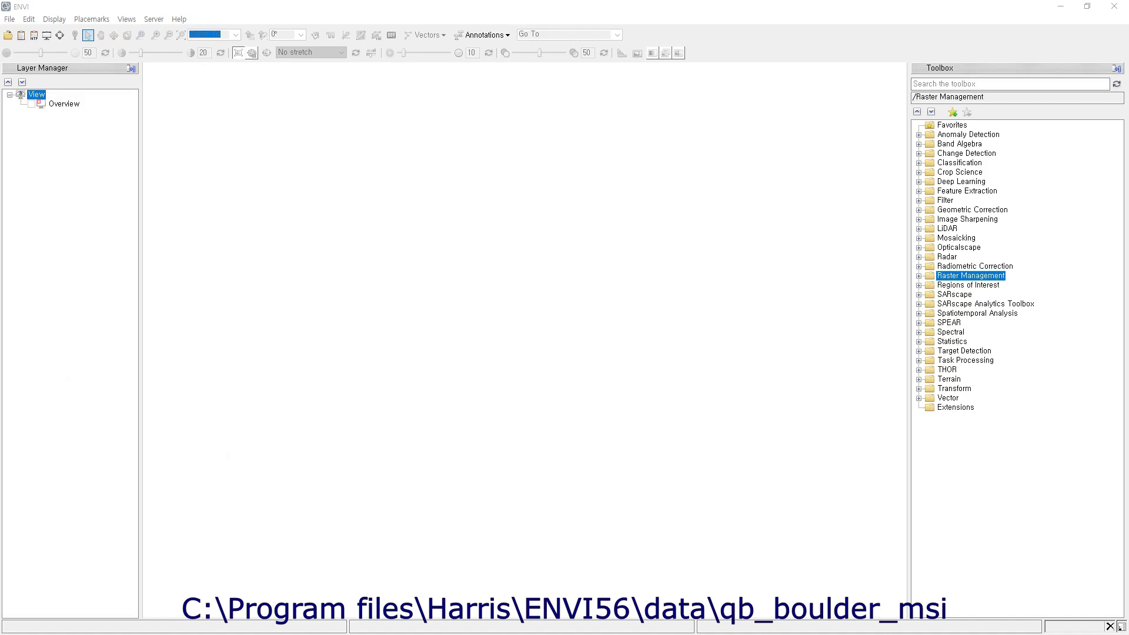
# Open the qb_boulder_msi image and run Band Math with the expression B1+10
pyautogui.click(10, 19)
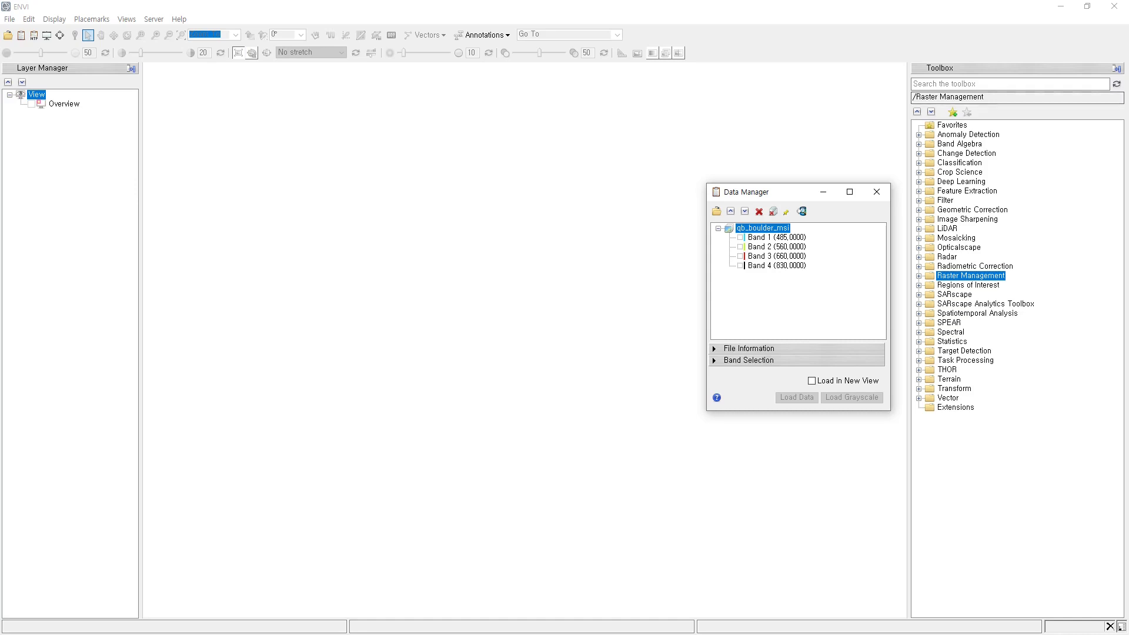
pyautogui.click(919, 144)
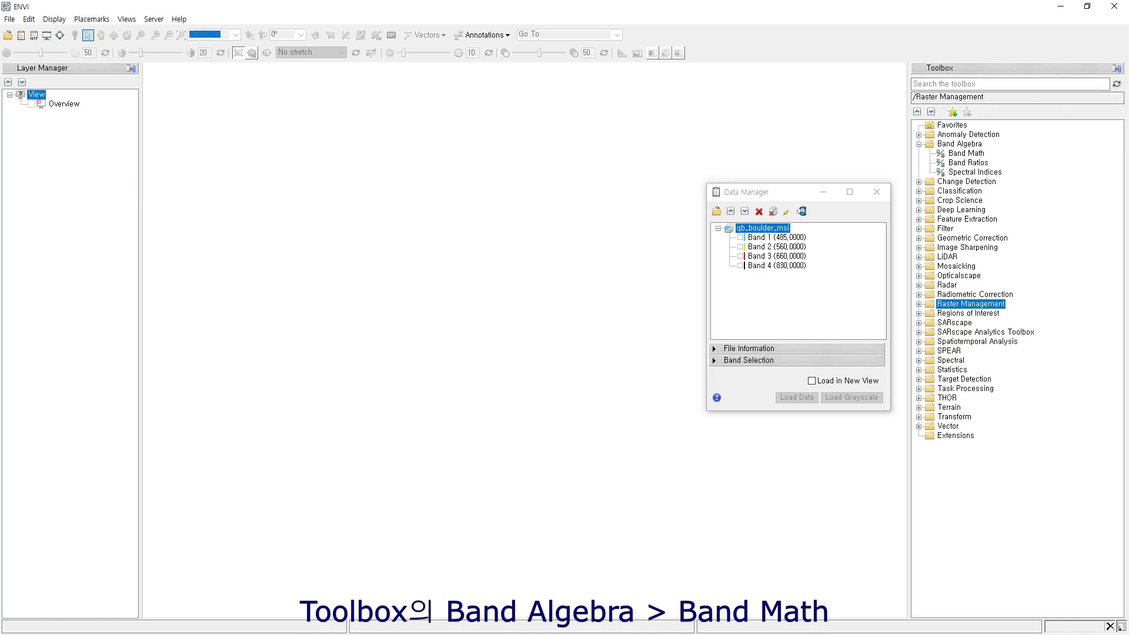
pyautogui.doubleClick(966, 153)
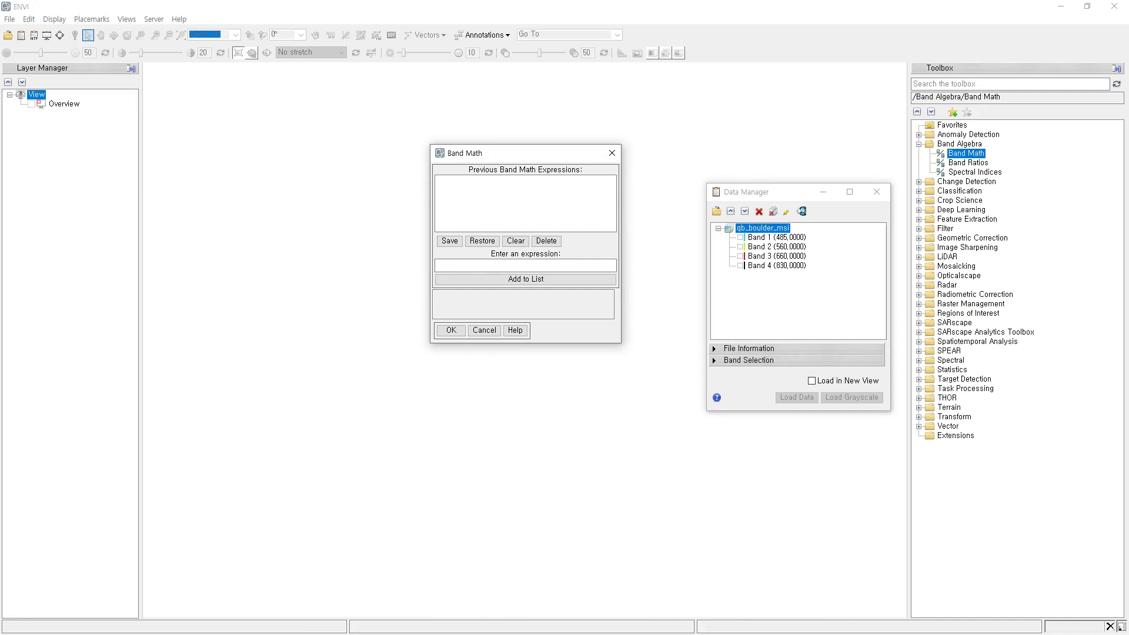
pyautogui.click(525, 265)
pyautogui.write('B1')
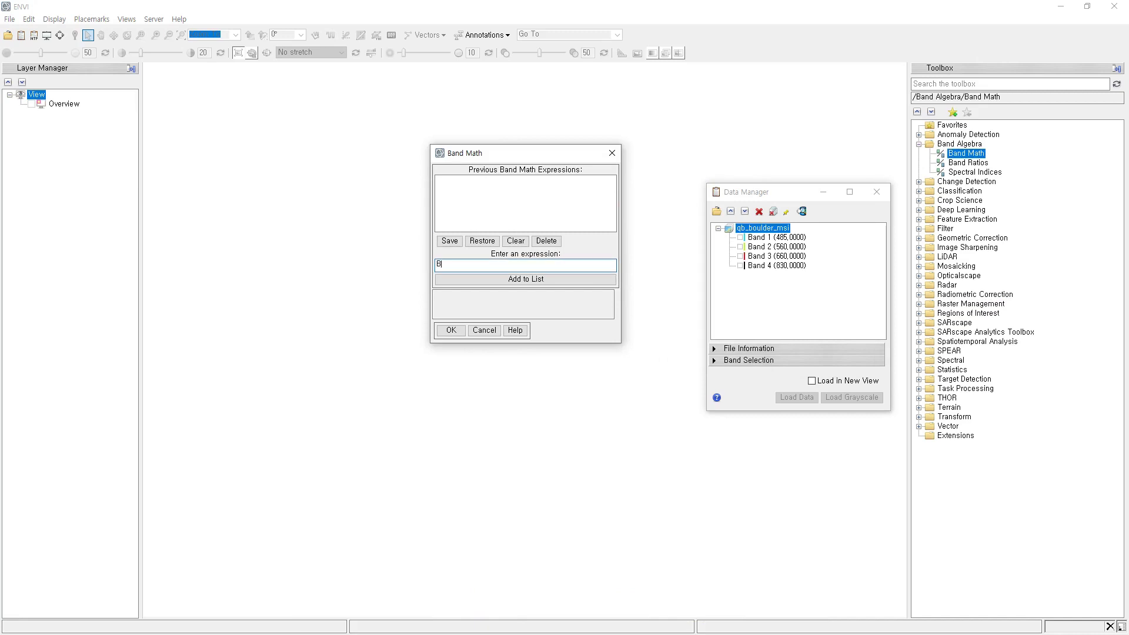
pyautogui.write('+10')
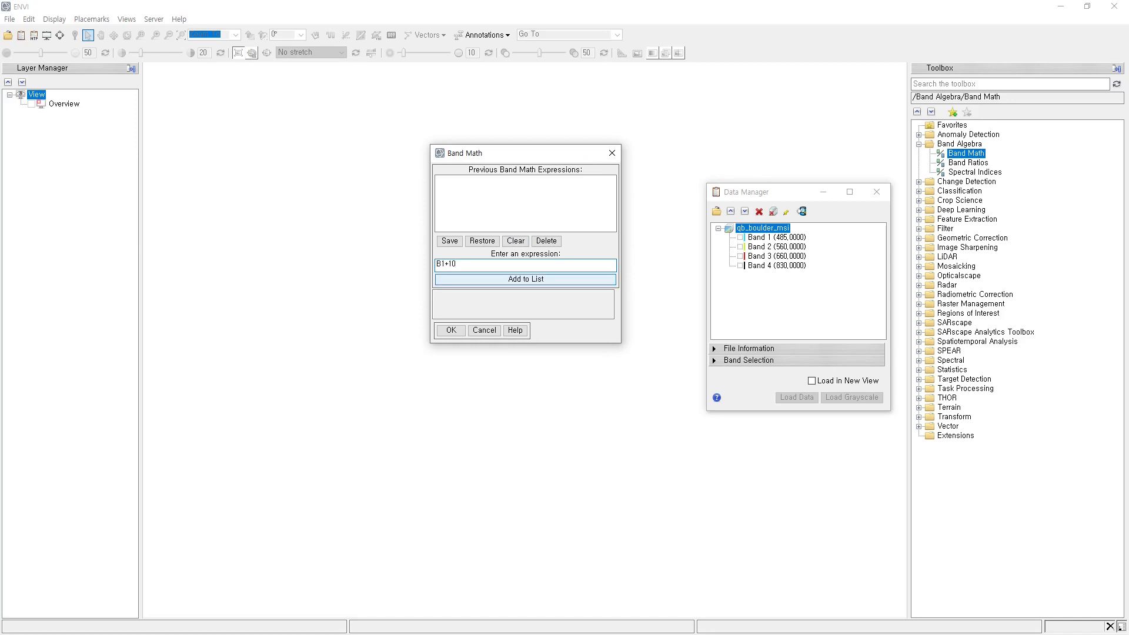
pyautogui.click(451, 330)
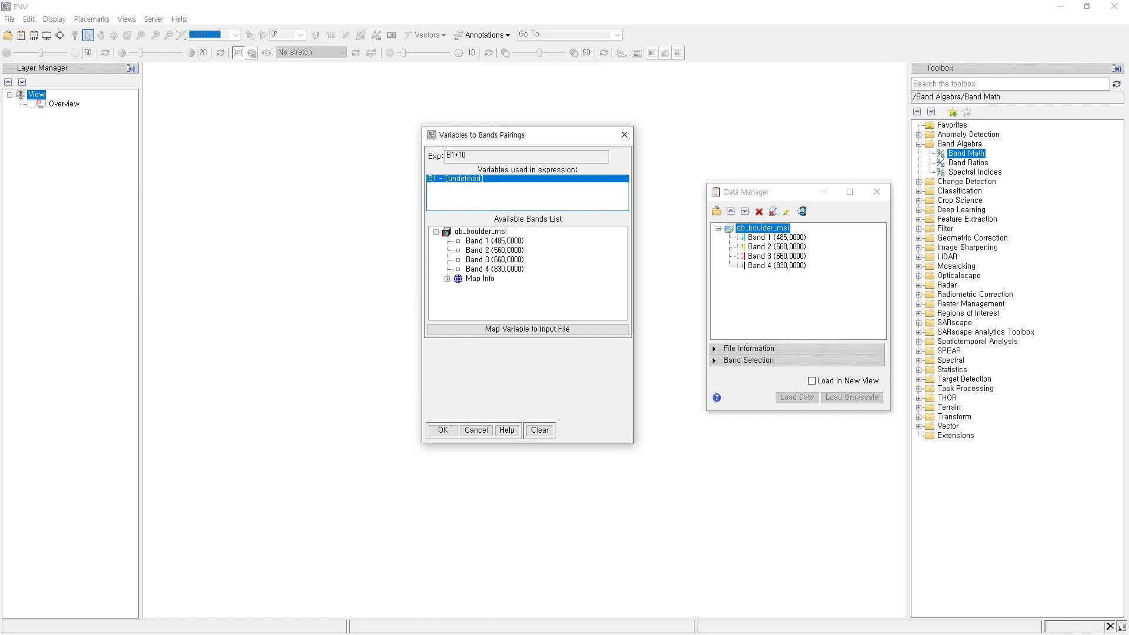
# Map variable B1 to Band 1 (485.0000) of qb_boulder_msi and output the Band Math result to memory
pyautogui.click(494, 241)
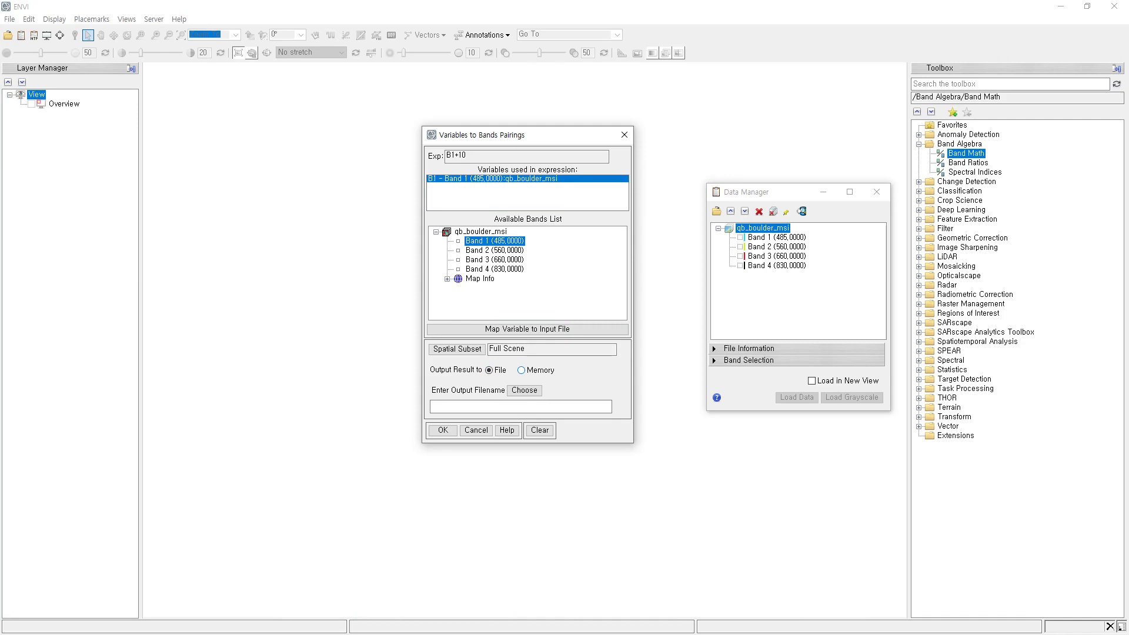
pyautogui.click(521, 370)
pyautogui.click(443, 430)
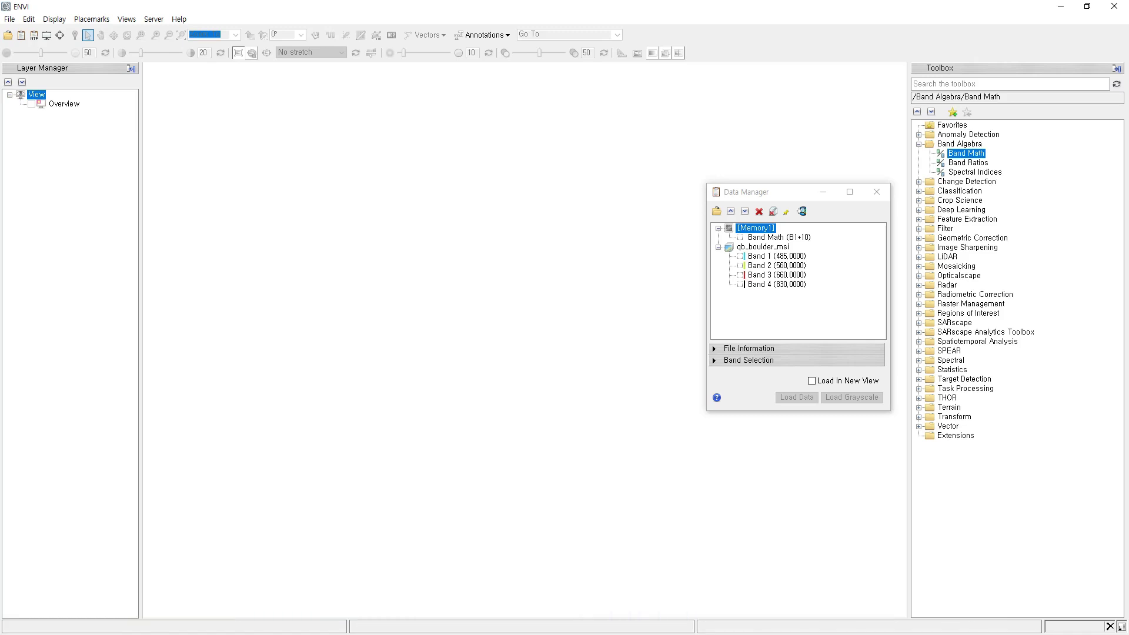
# Load Band 1 of qb_boulder_msi and the Band Math (B1+10) result into the view as grayscale layers
pyautogui.click(776, 255)
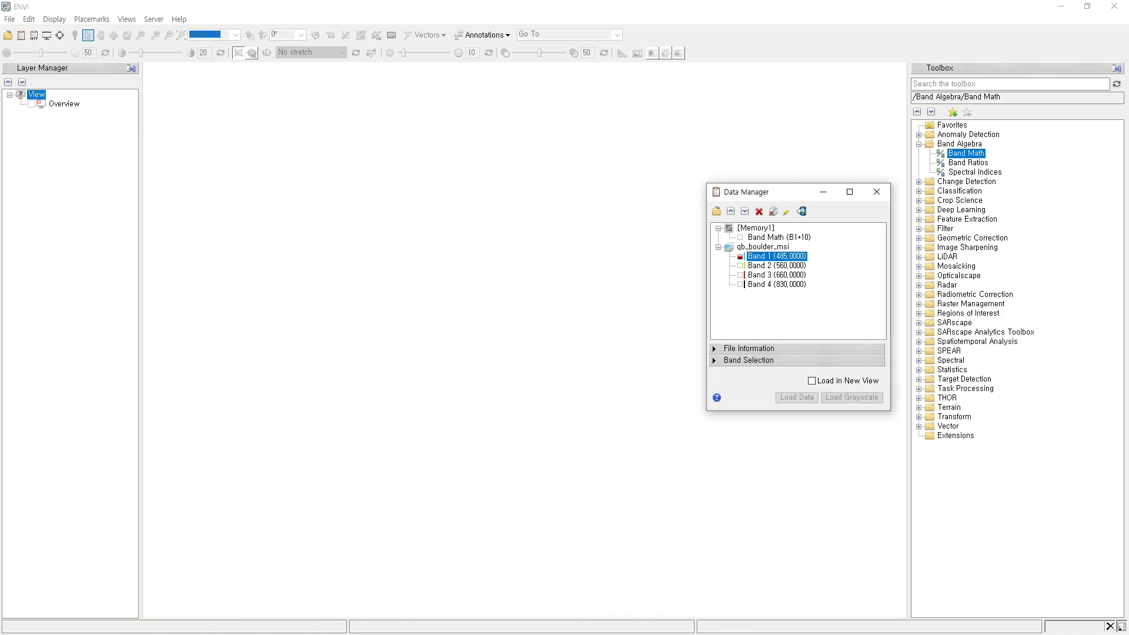
pyautogui.rightClick(776, 255)
pyautogui.click(805, 263)
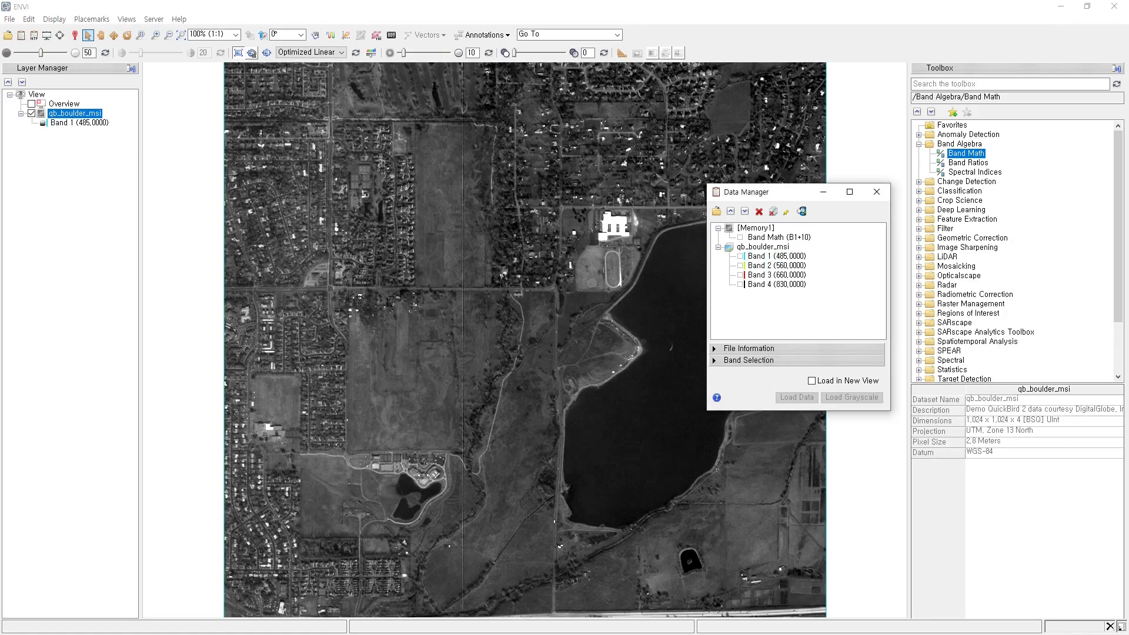
pyautogui.click(776, 237)
pyautogui.rightClick(775, 237)
pyautogui.click(817, 246)
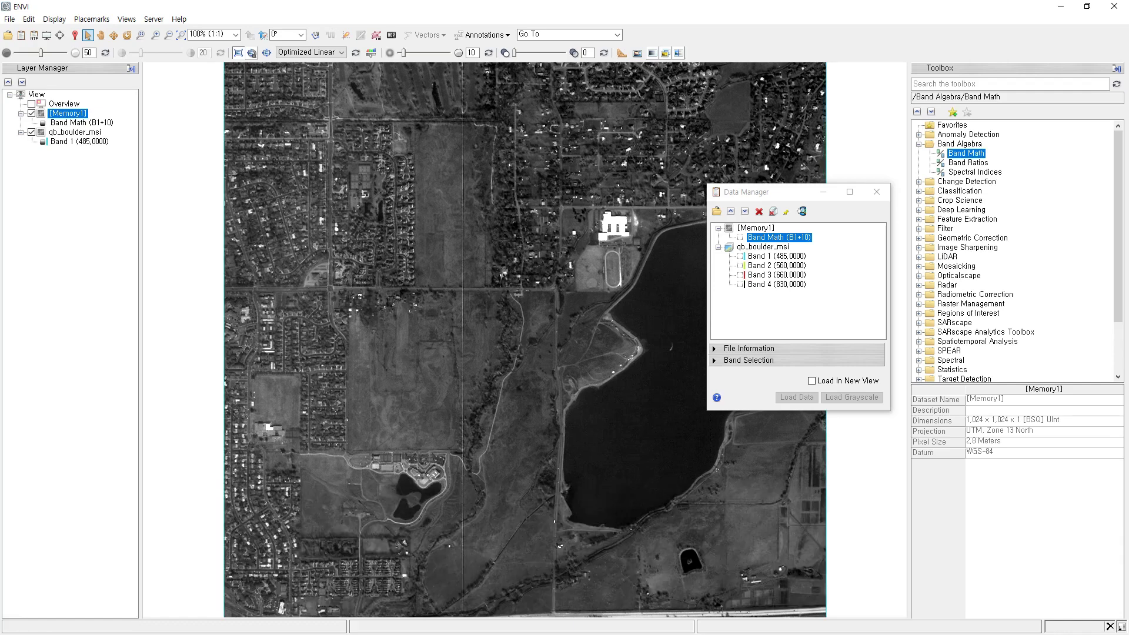
# Show cursor values and compare the B1+10 result with the original Band 1 at several pixels across the image
pyautogui.click(75, 35)
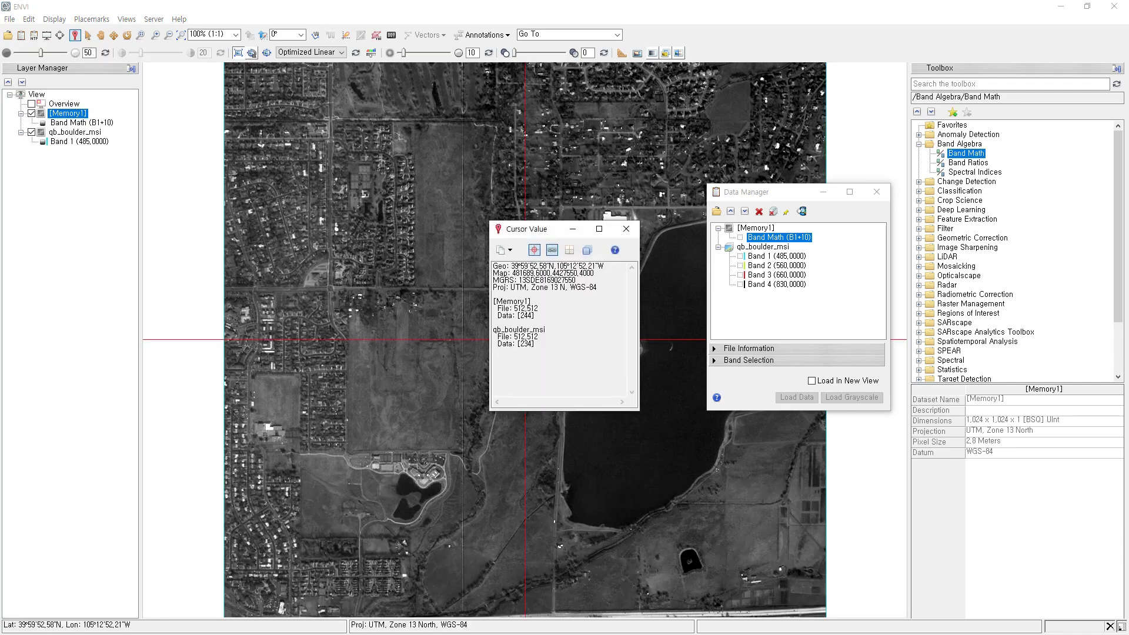
pyautogui.moveTo(565, 227); pyautogui.dragTo(154, 232)
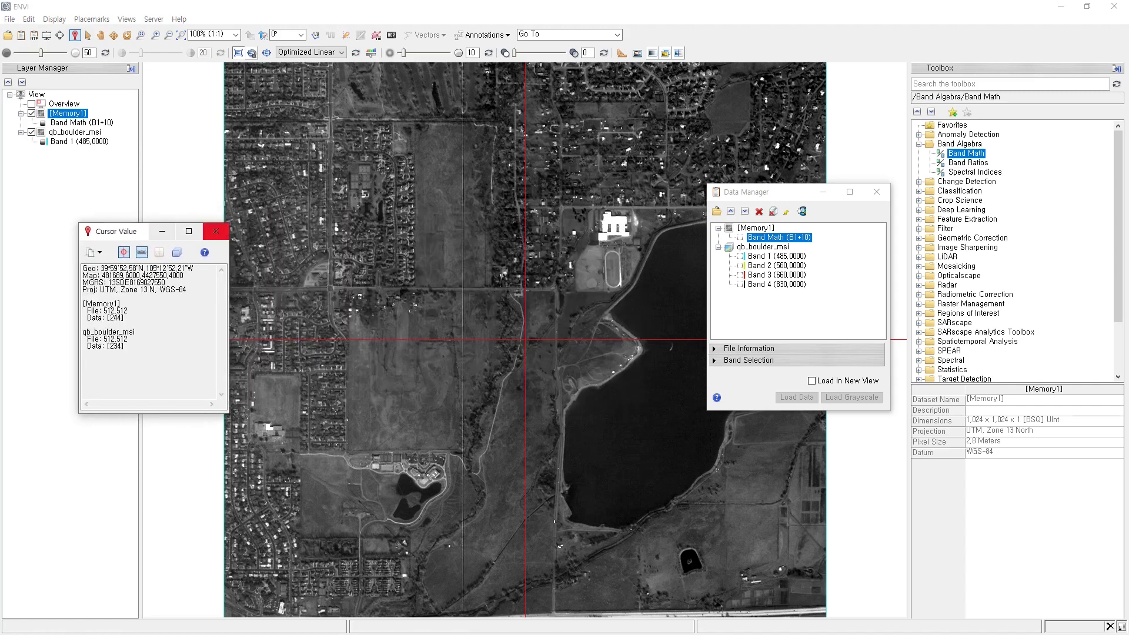
pyautogui.click(463, 251)
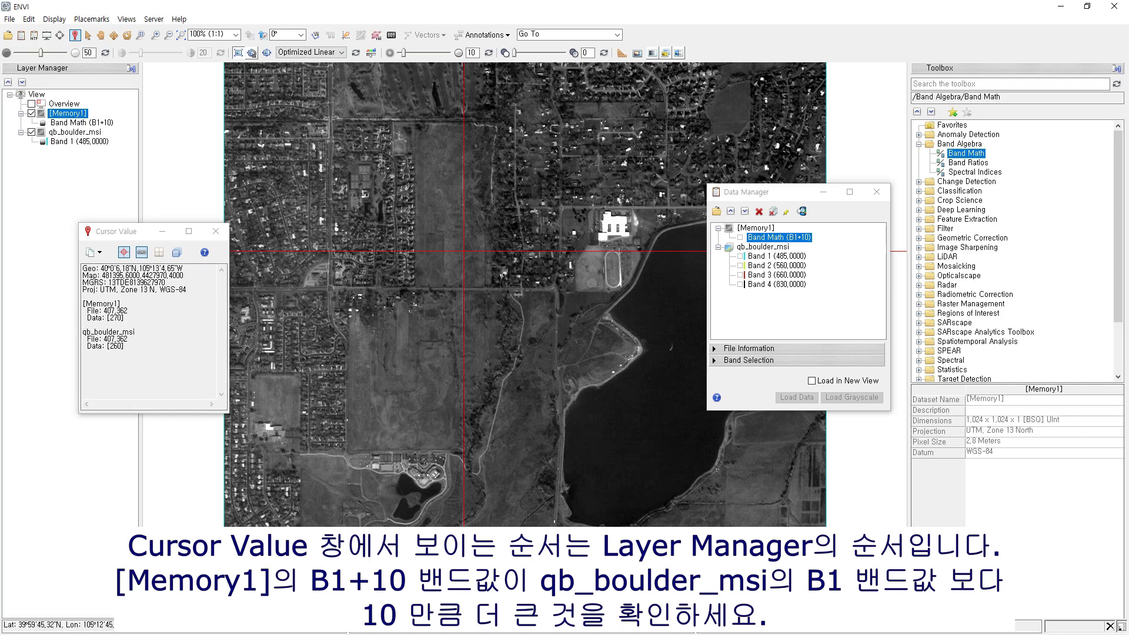
pyautogui.click(645, 397)
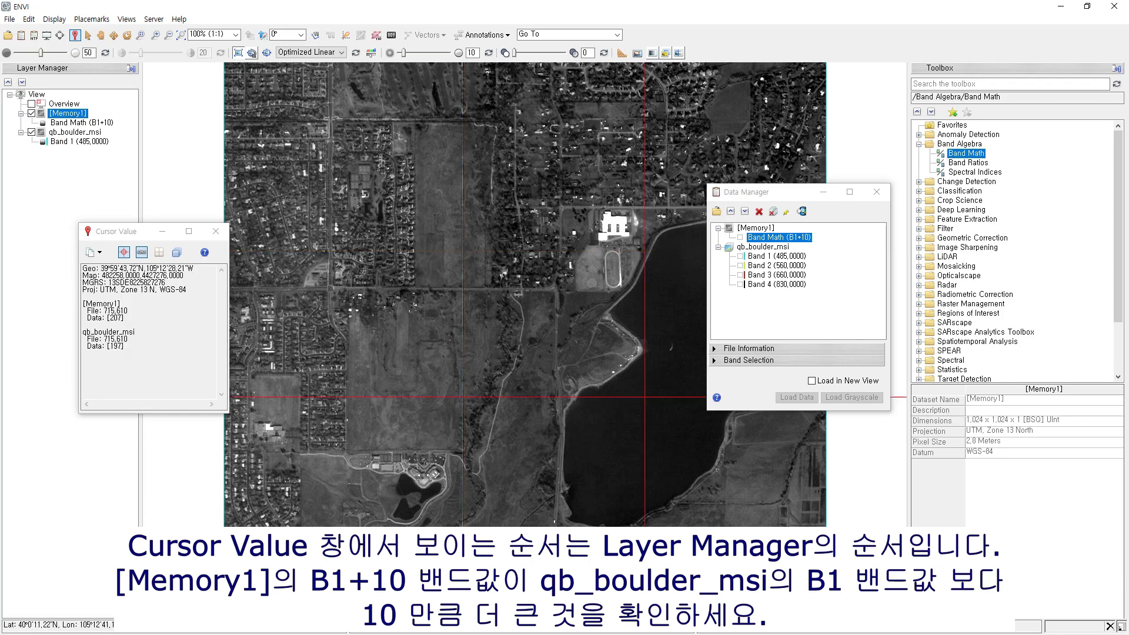
pyautogui.click(581, 219)
pyautogui.click(391, 172)
pyautogui.click(345, 355)
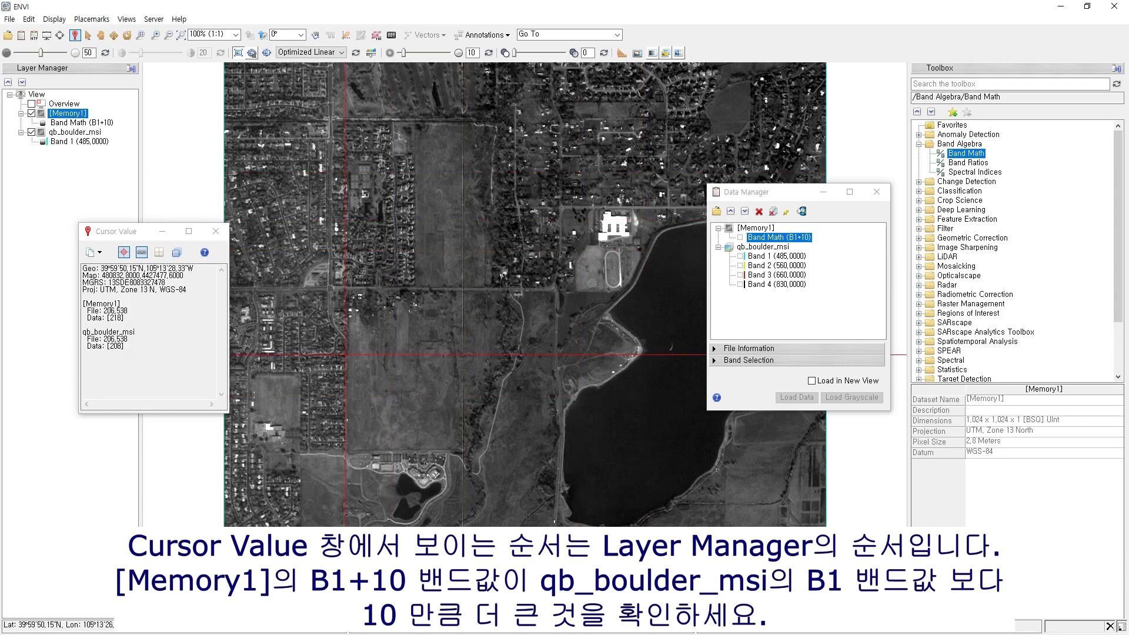
pyautogui.click(640, 440)
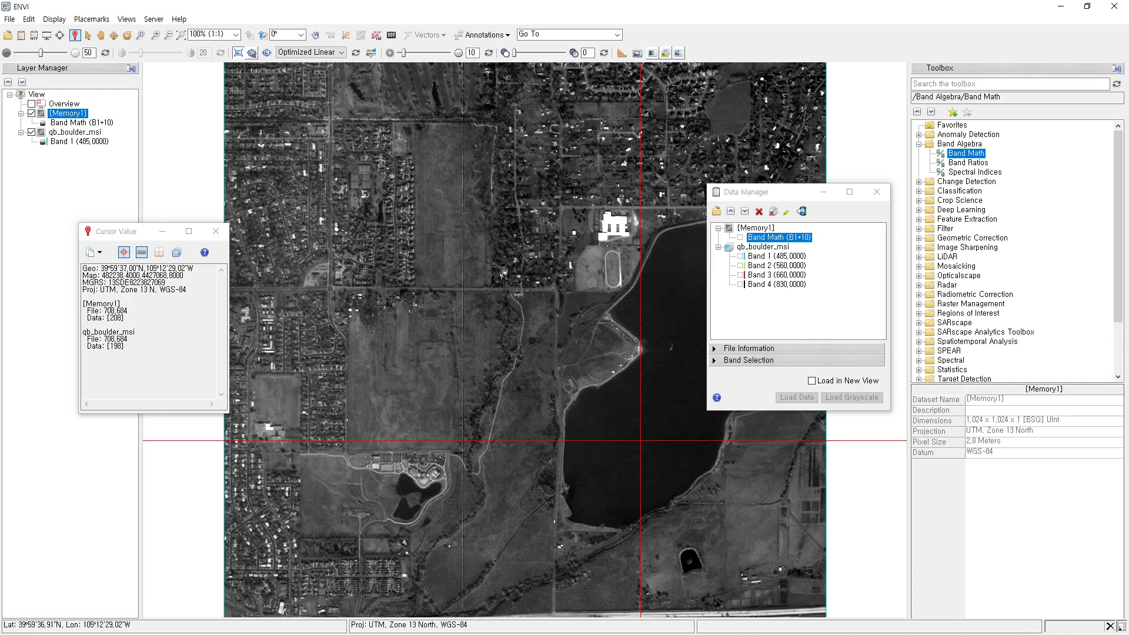
pyautogui.click(776, 256)
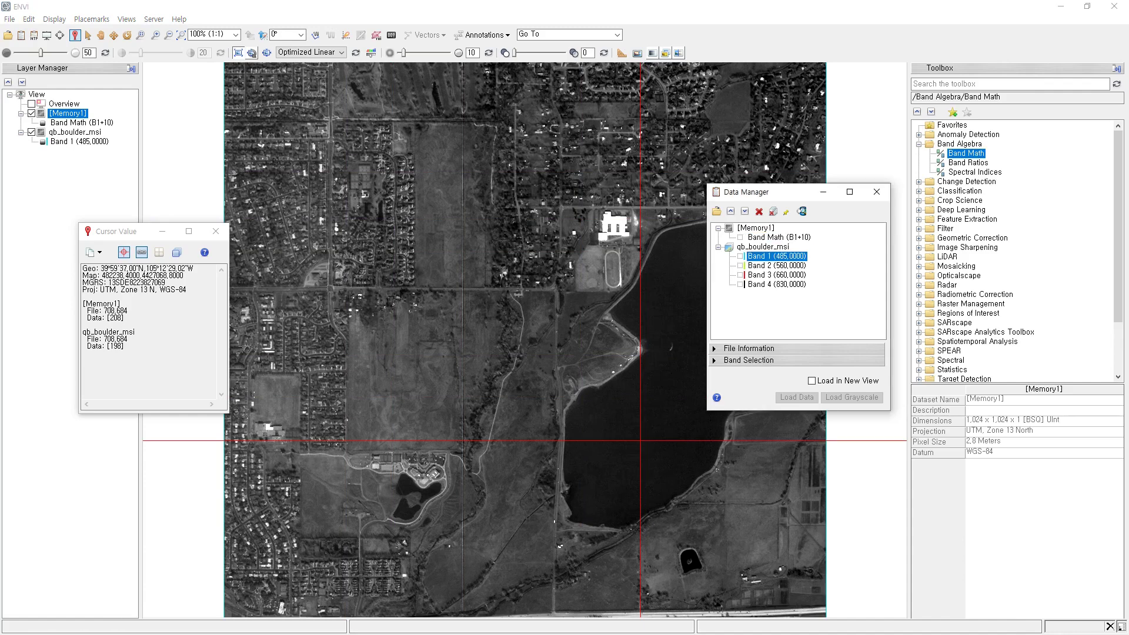
pyautogui.click(777, 265)
pyautogui.click(777, 275)
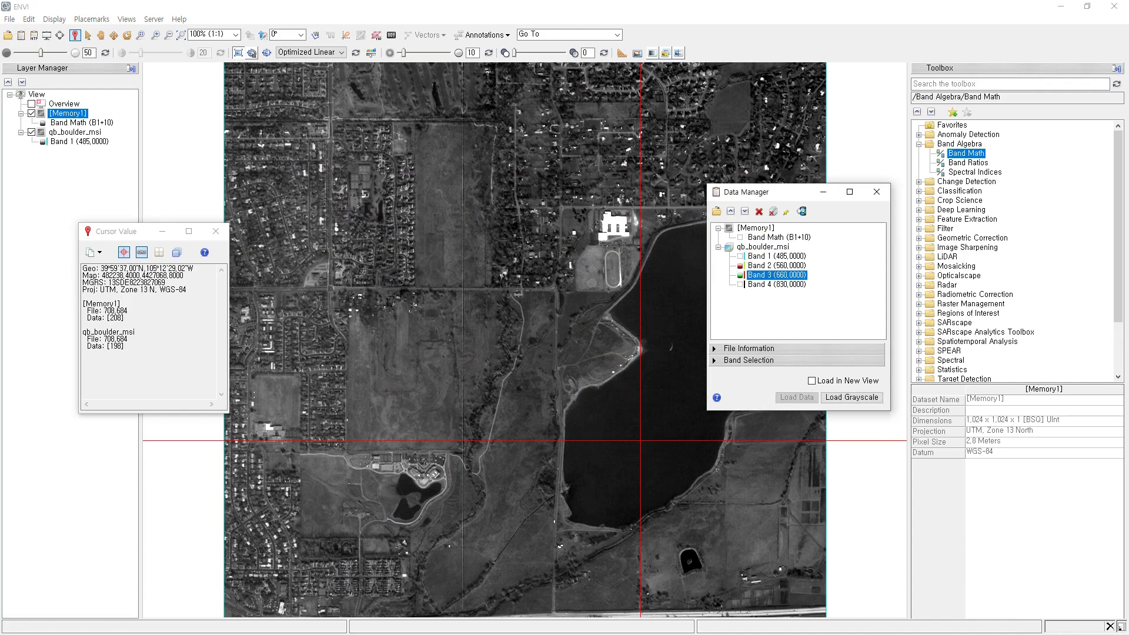
# Start another Band Math calculation, replacing the previous expression with B2+B3
pyautogui.doubleClick(966, 153)
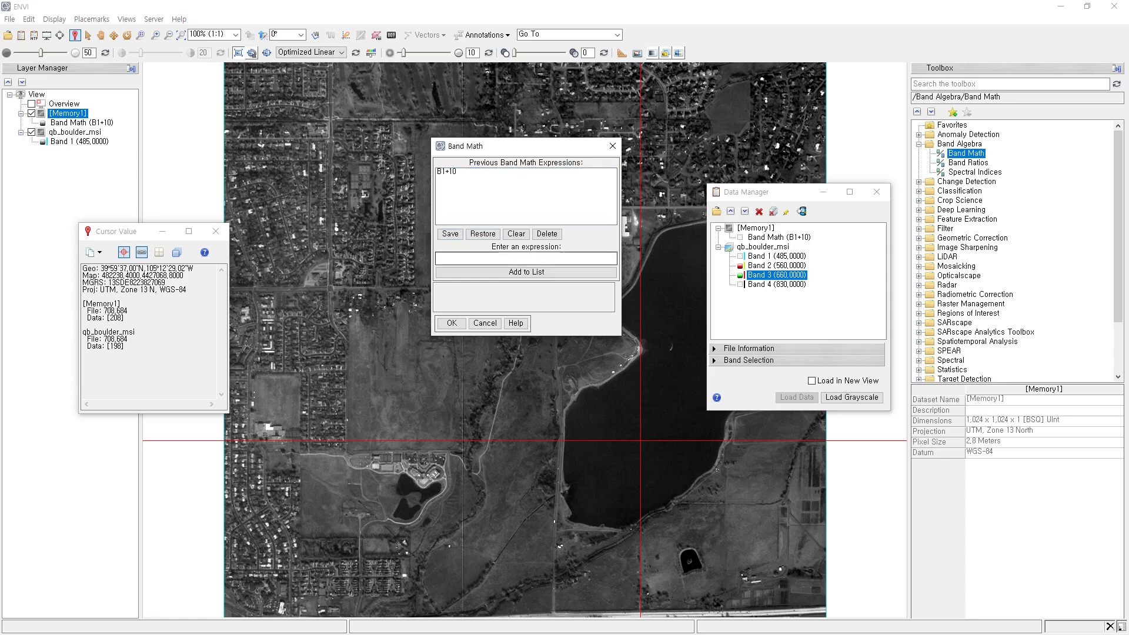
pyautogui.click(447, 172)
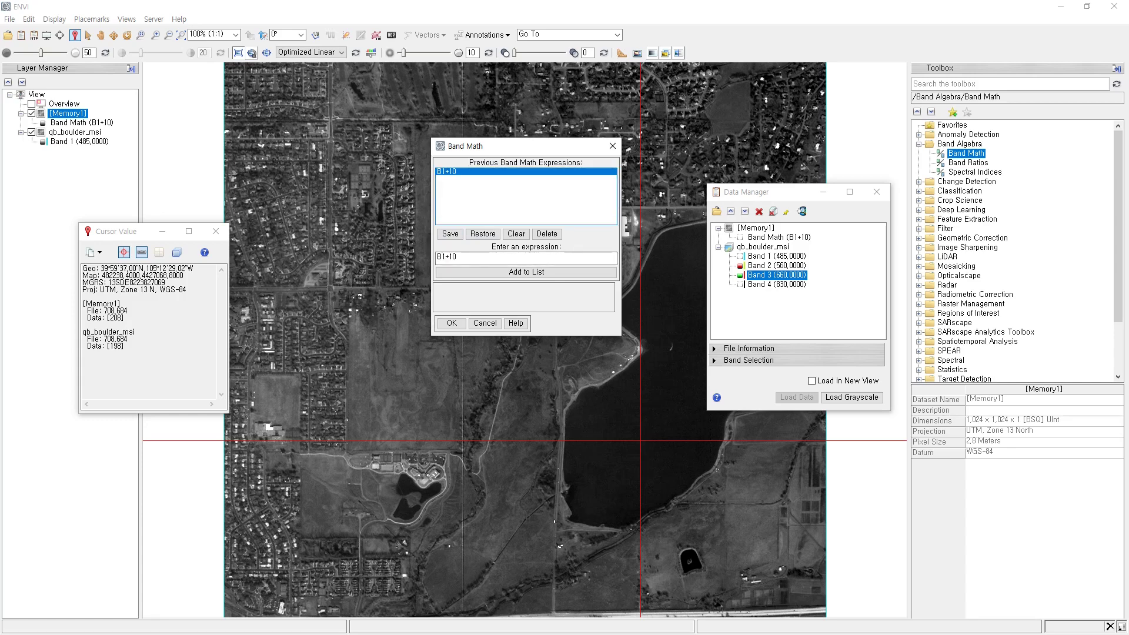
pyautogui.doubleClick(448, 257)
pyautogui.write('B2+B3')
pyautogui.press('Return')
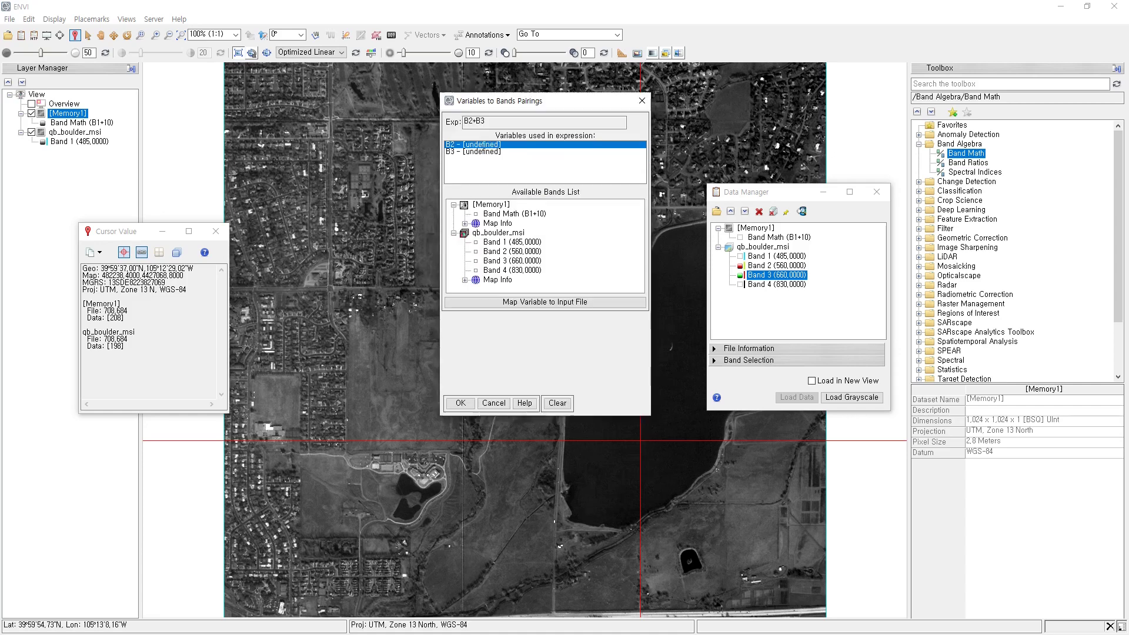
# Map B2 to Band 2 and B3 to Band 3 of qb_boulder_msi, and output the result to memory
pyautogui.click(511, 251)
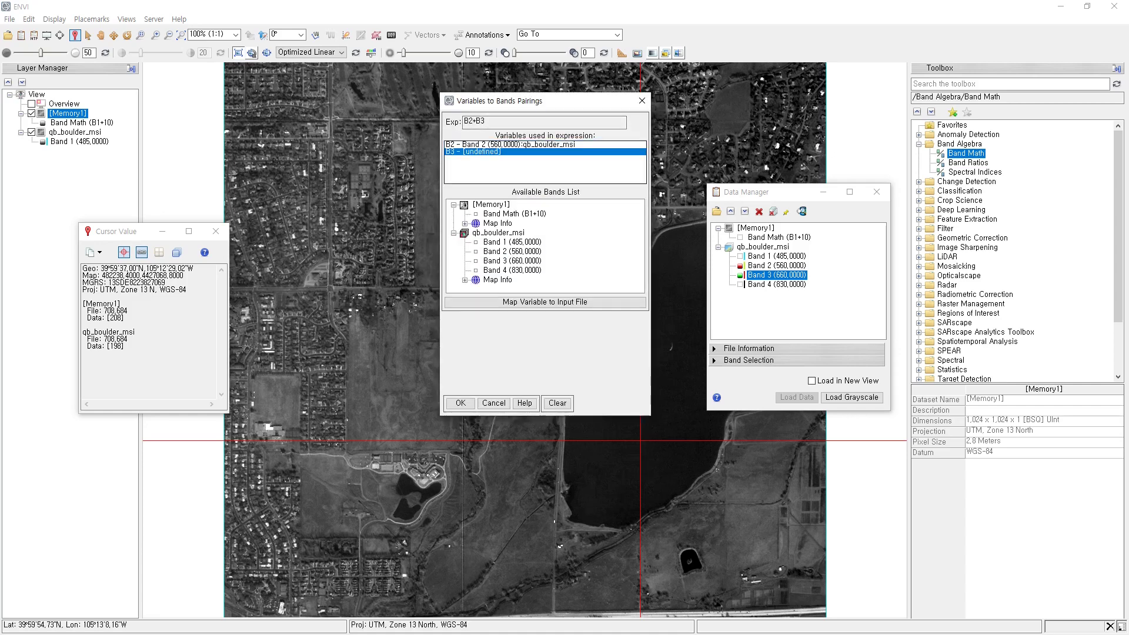
pyautogui.click(511, 260)
pyautogui.click(538, 343)
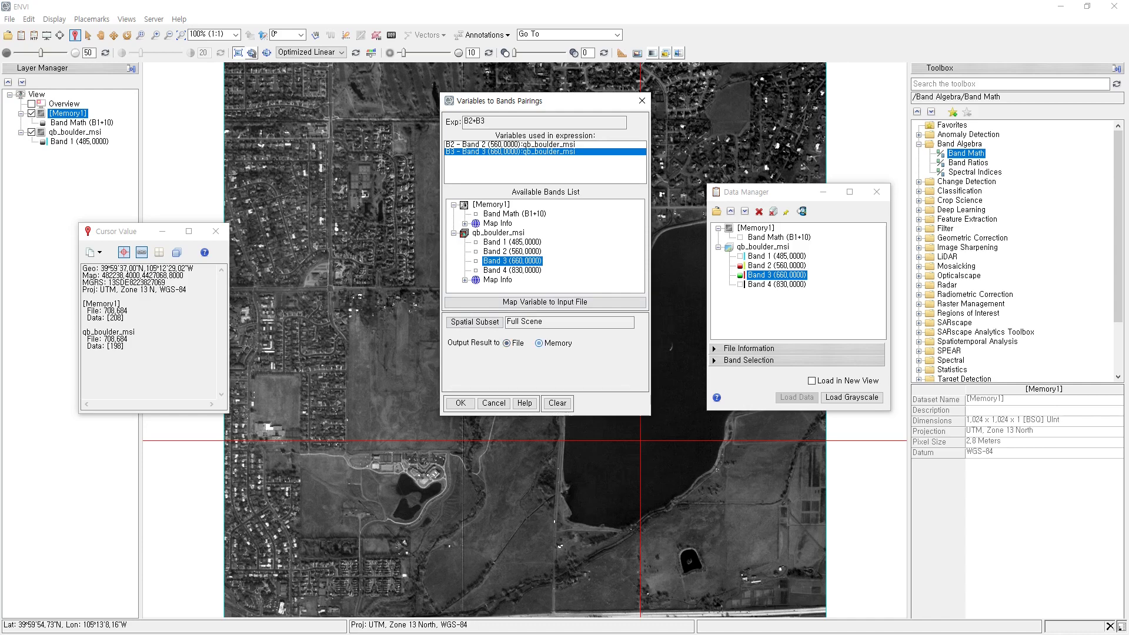
pyautogui.click(461, 402)
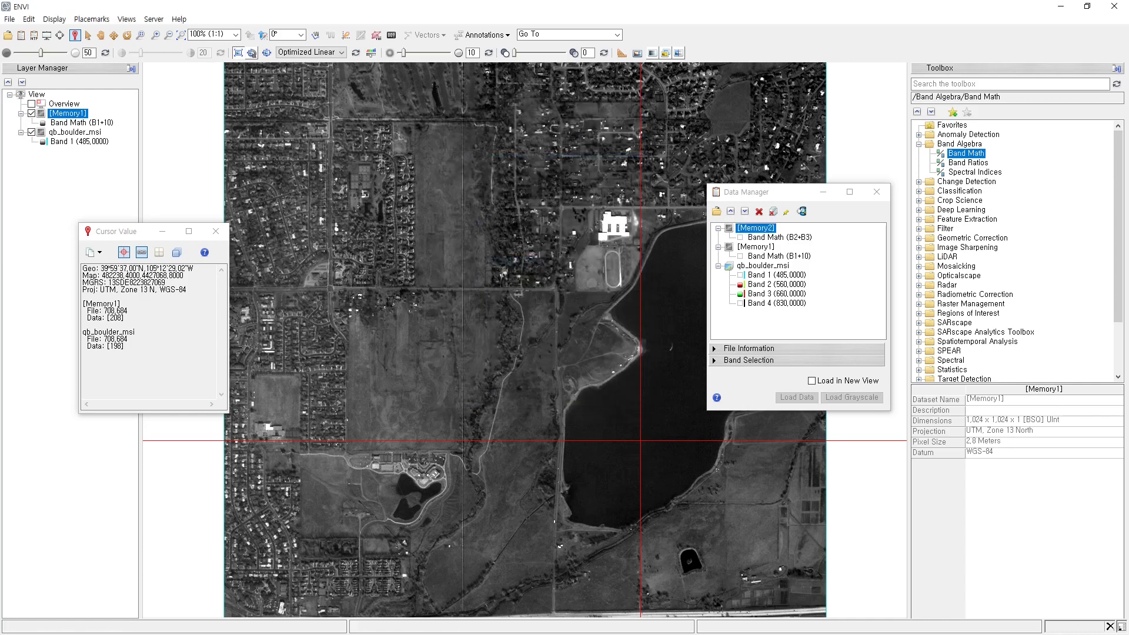
# Load Band 2 and Band 3 of qb_boulder_msi and the Band Math (B2+B3) result as grayscale layers
pyautogui.click(780, 237)
pyautogui.click(776, 284)
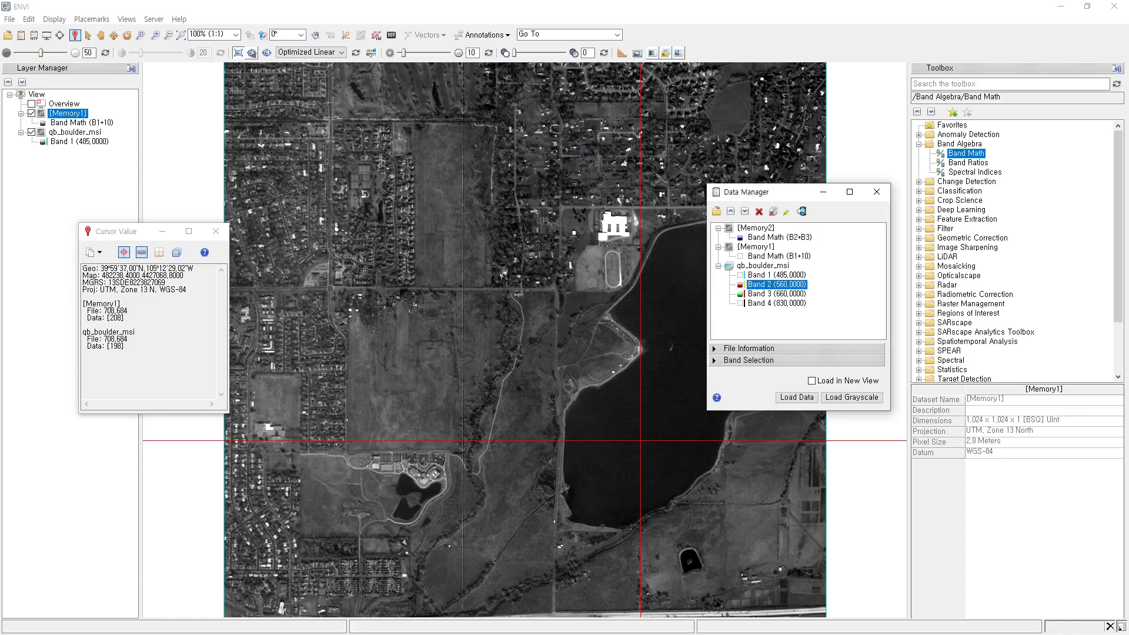
pyautogui.rightClick(776, 284)
pyautogui.click(806, 294)
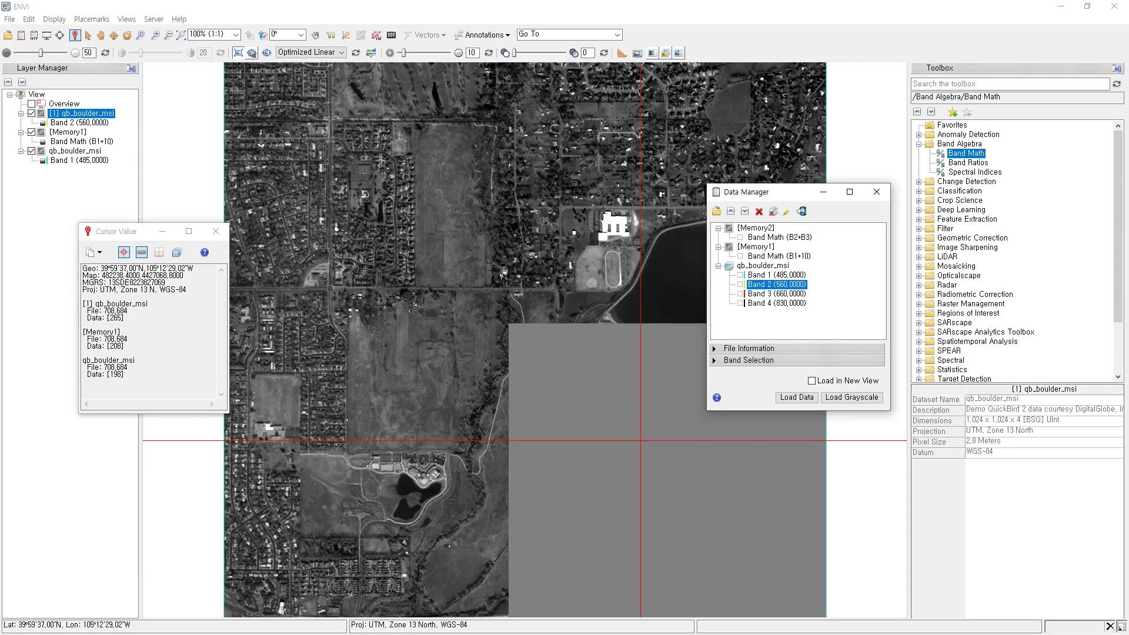
pyautogui.click(776, 293)
pyautogui.rightClick(777, 293)
pyautogui.click(805, 301)
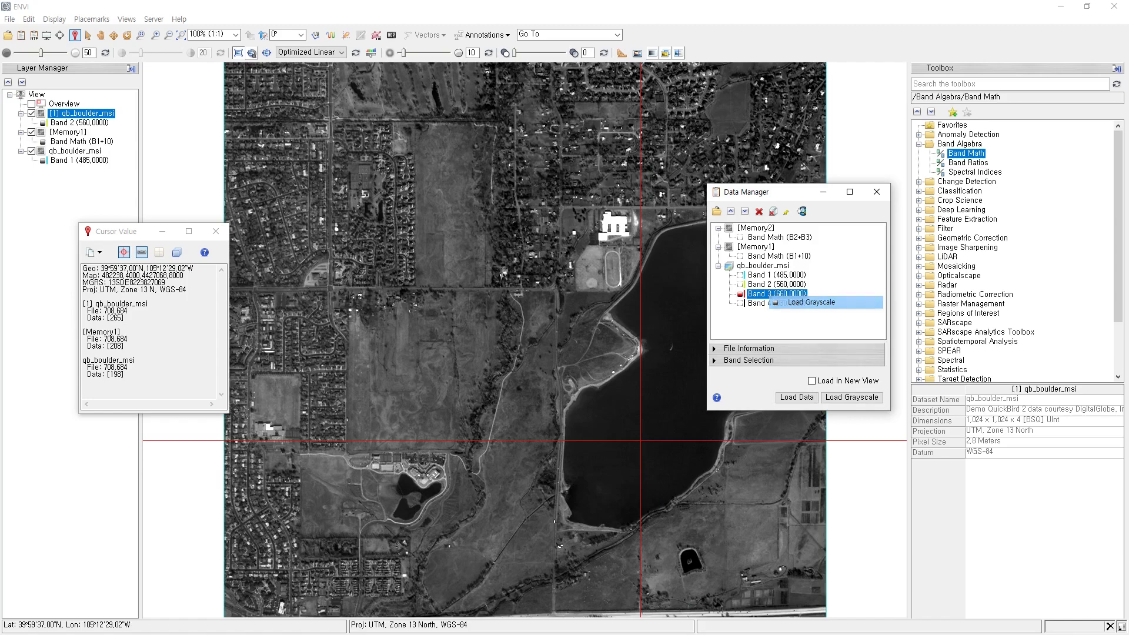
pyautogui.click(776, 237)
pyautogui.rightClick(776, 237)
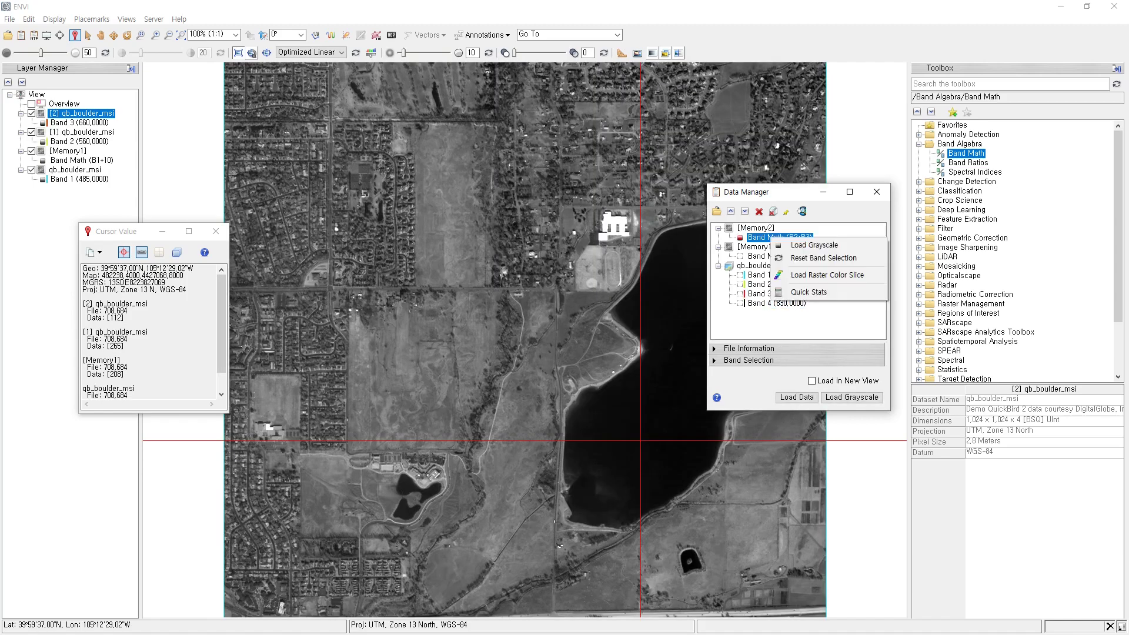
pyautogui.click(814, 245)
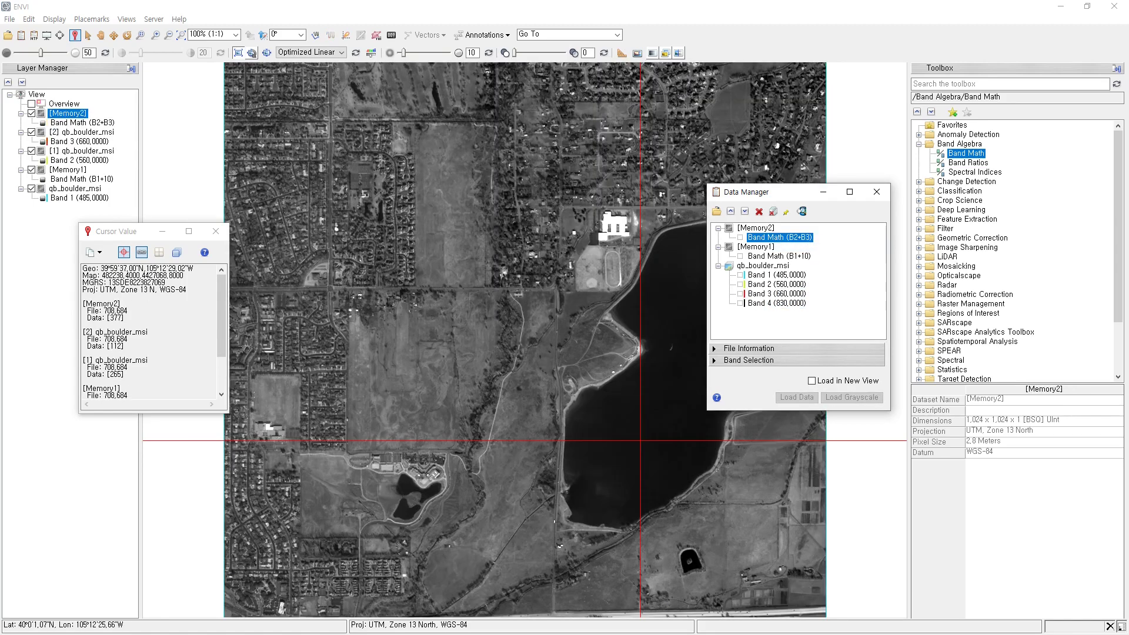
# Compare the B2+B3 result with the Band 2 and Band 3 cursor values at several pixels
pyautogui.moveTo(135, 231); pyautogui.dragTo(72, 248)
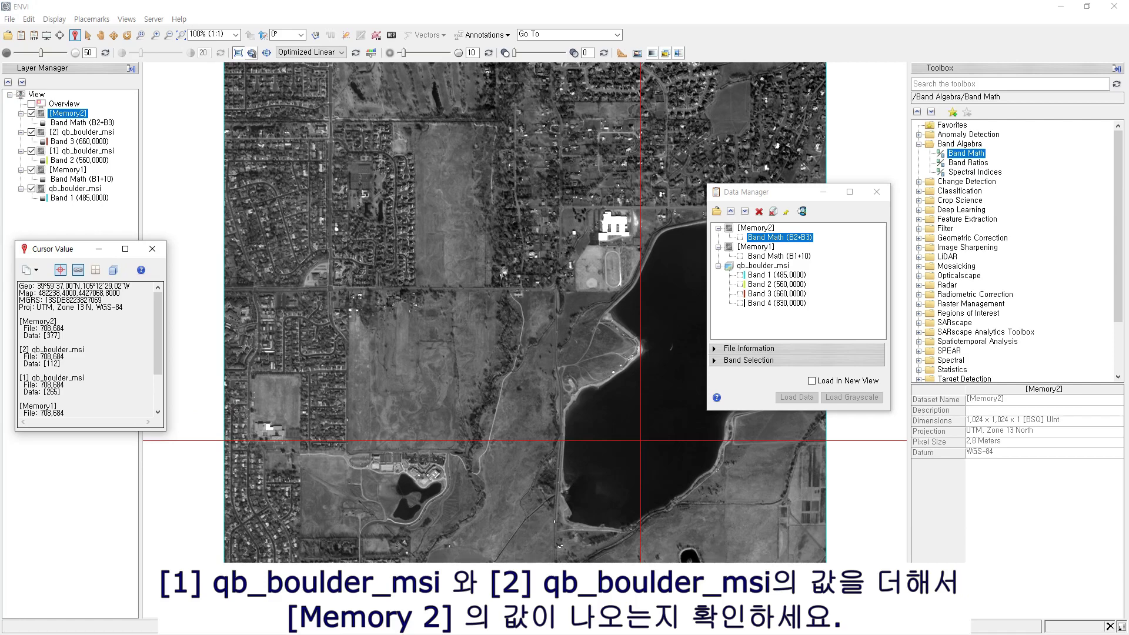
pyautogui.moveTo(46, 336); pyautogui.dragTo(59, 391)
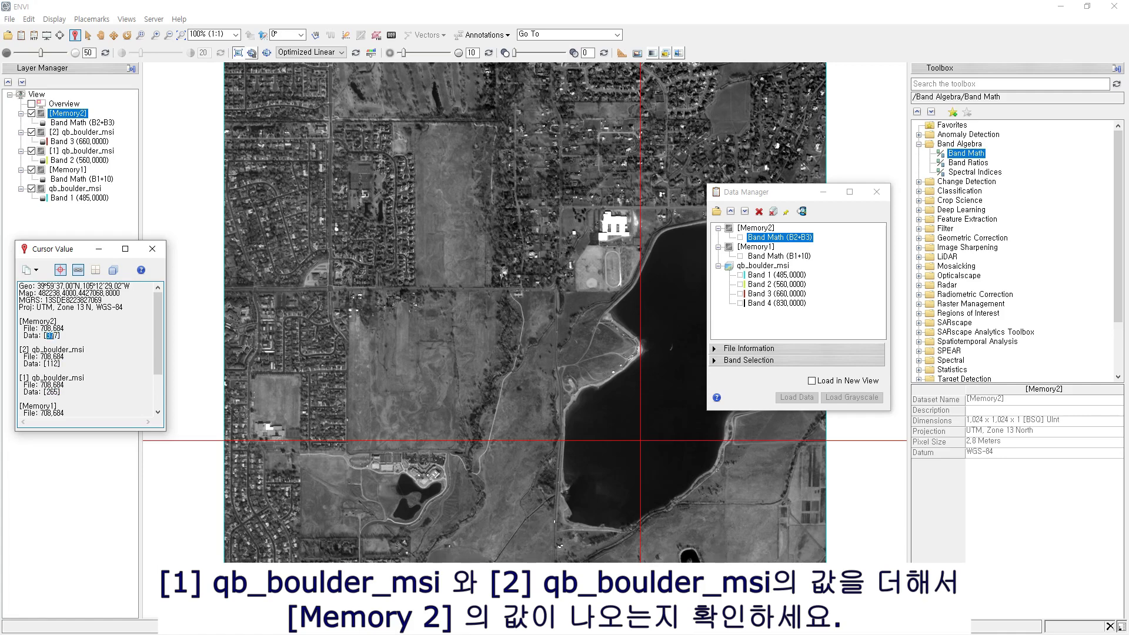
pyautogui.click(571, 298)
pyautogui.click(504, 206)
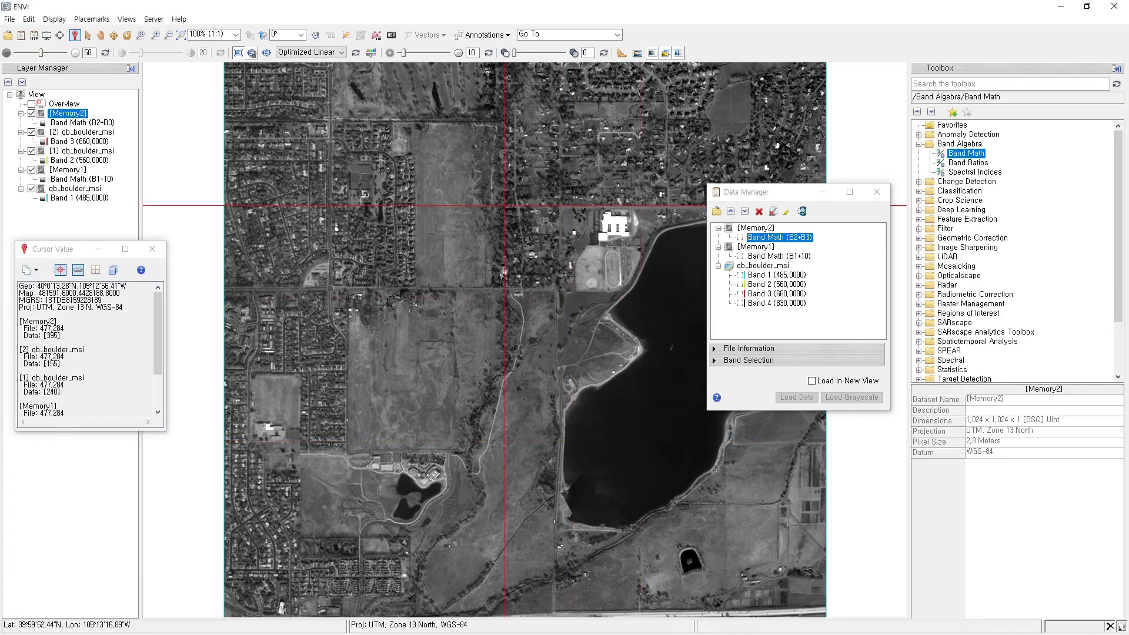
pyautogui.click(389, 355)
pyautogui.click(624, 439)
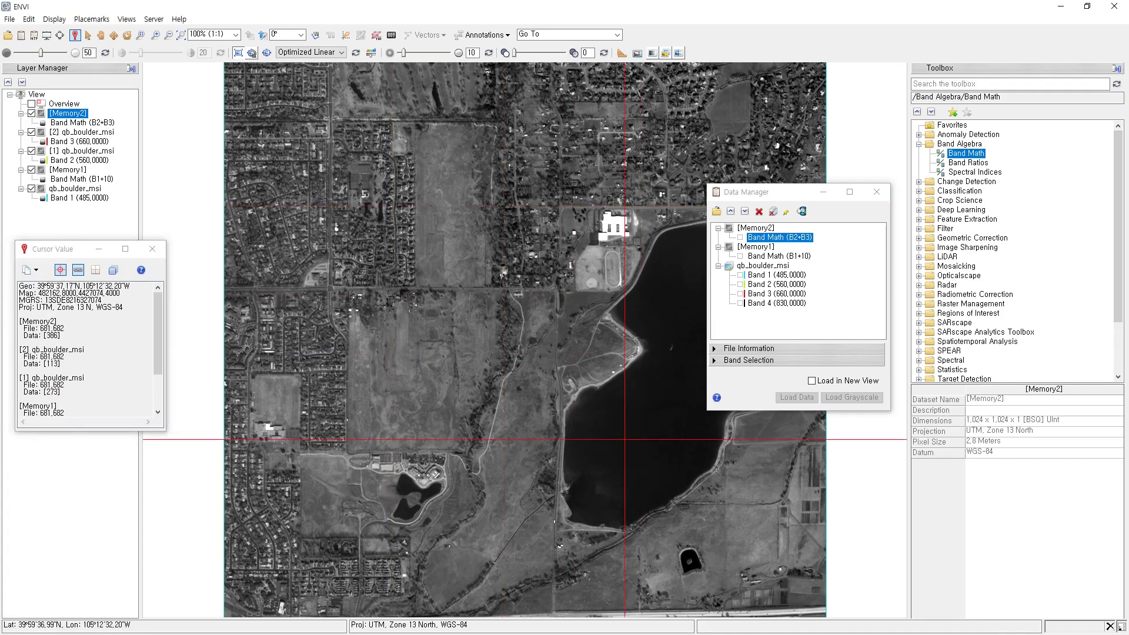
pyautogui.click(668, 371)
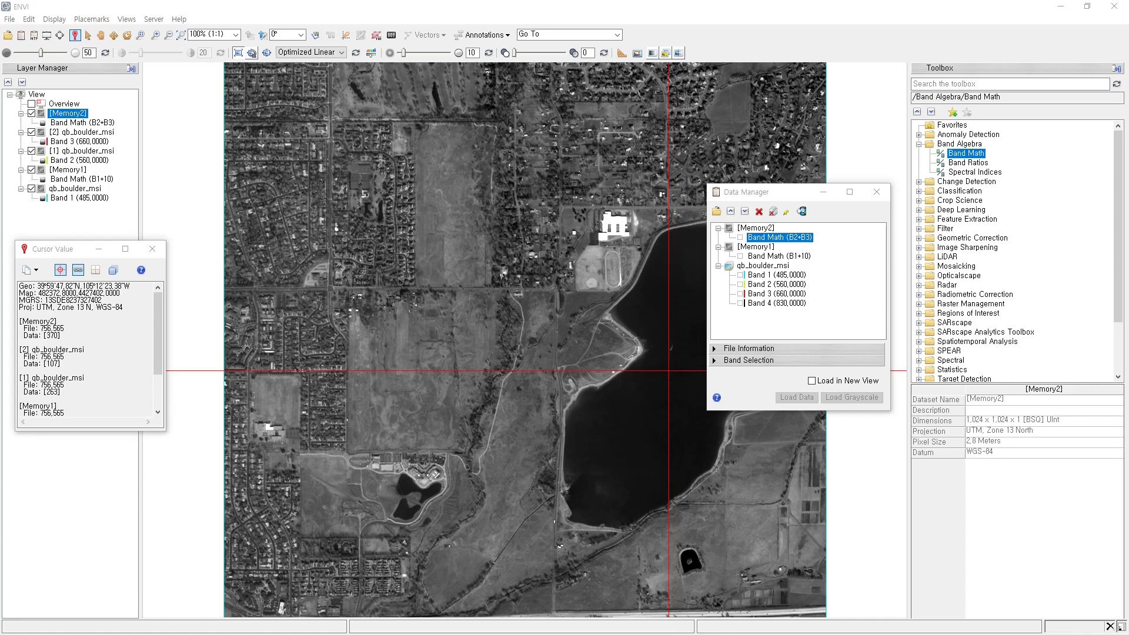
# Run Band Math with the expression B4/3, mapping B4 to Band 4 of qb_boulder_msi and outputting the result to memory
pyautogui.click(756, 228)
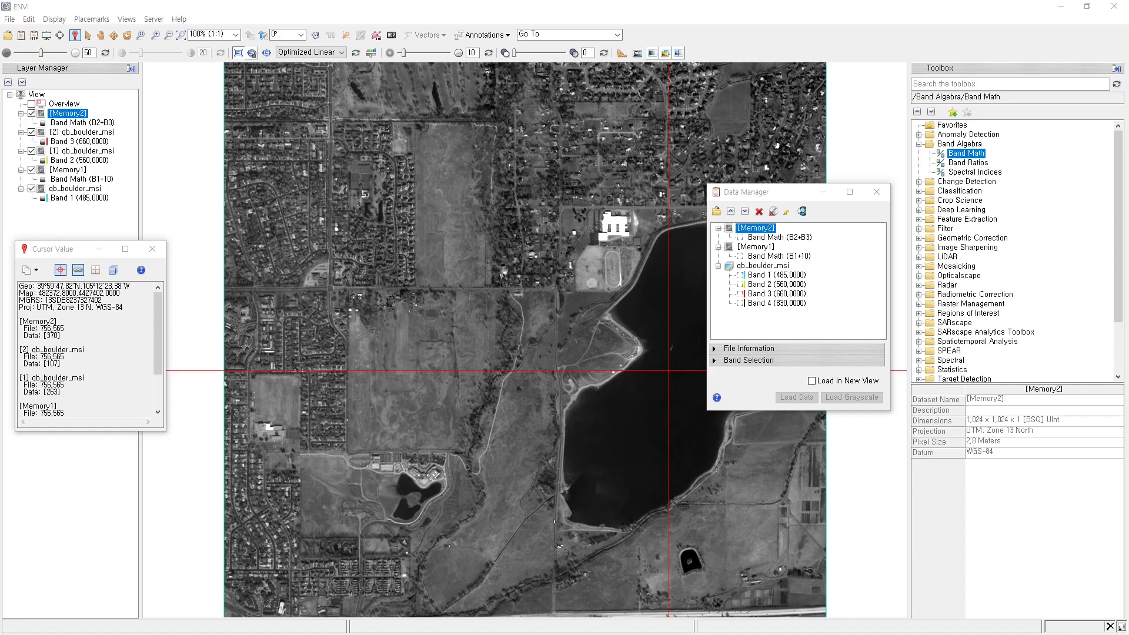
pyautogui.write('B4/3')
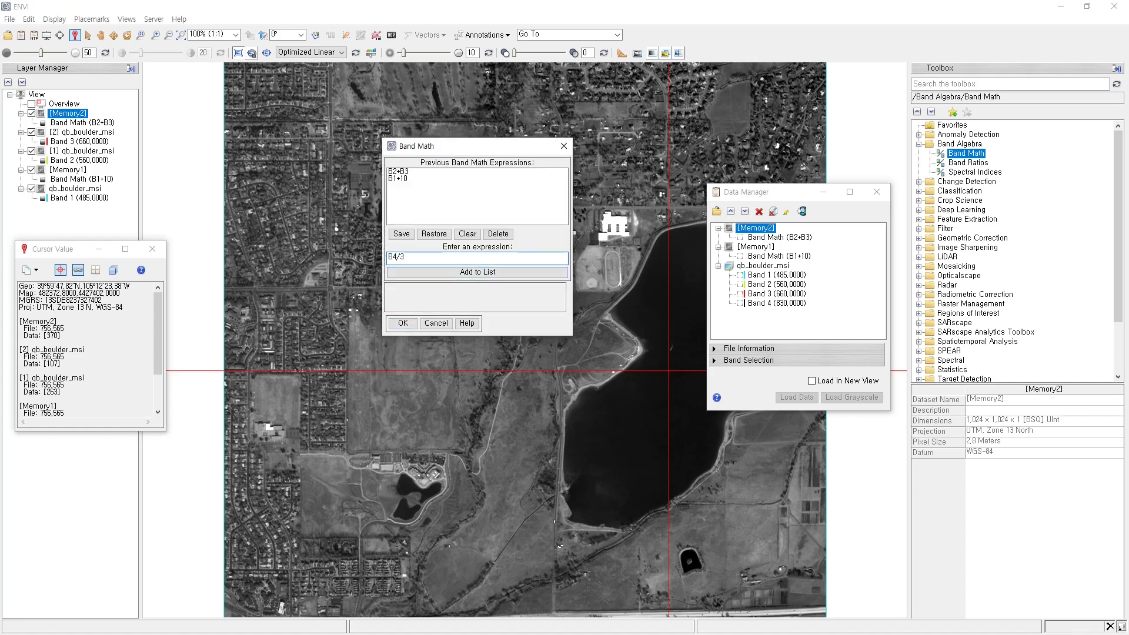
pyautogui.hotkey('ctrl', 'a')
pyautogui.click(423, 257)
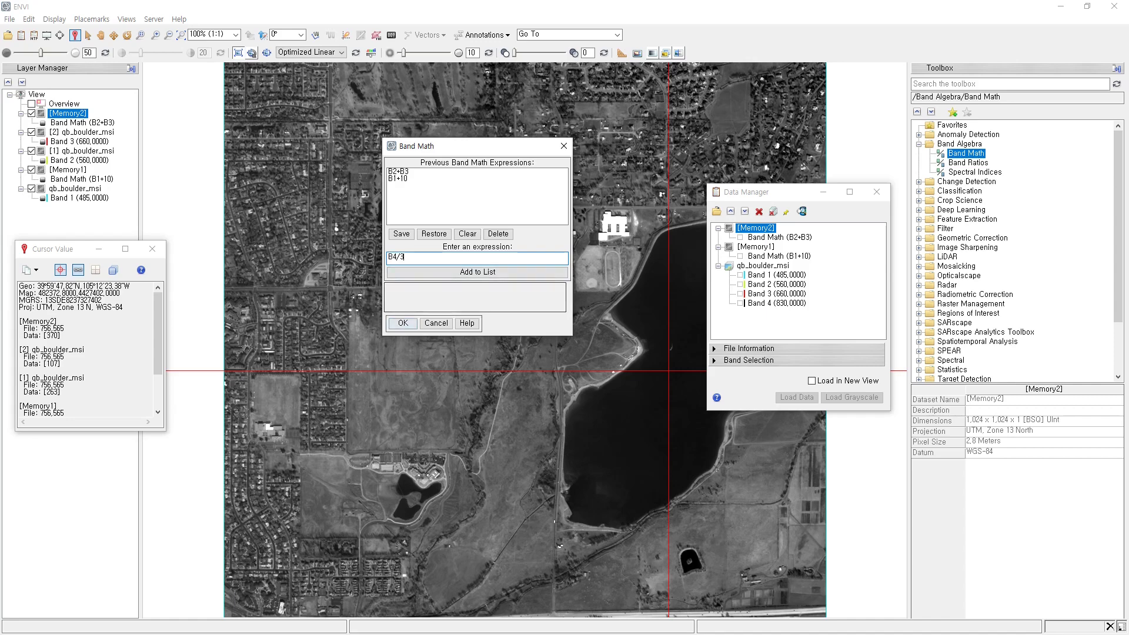
pyautogui.click(403, 324)
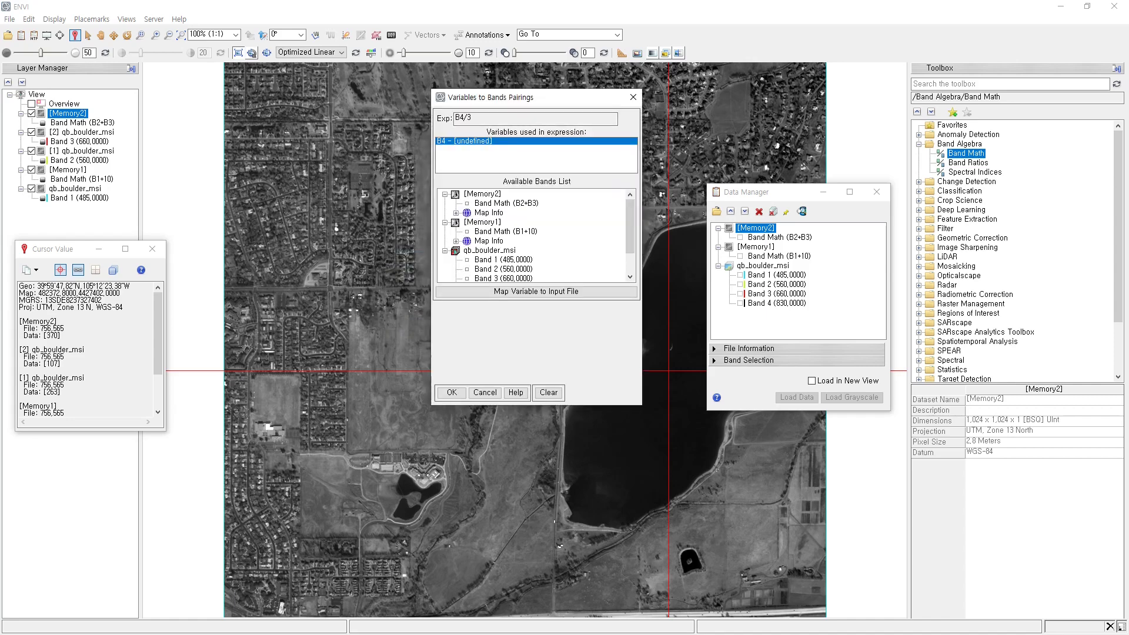
pyautogui.click(530, 332)
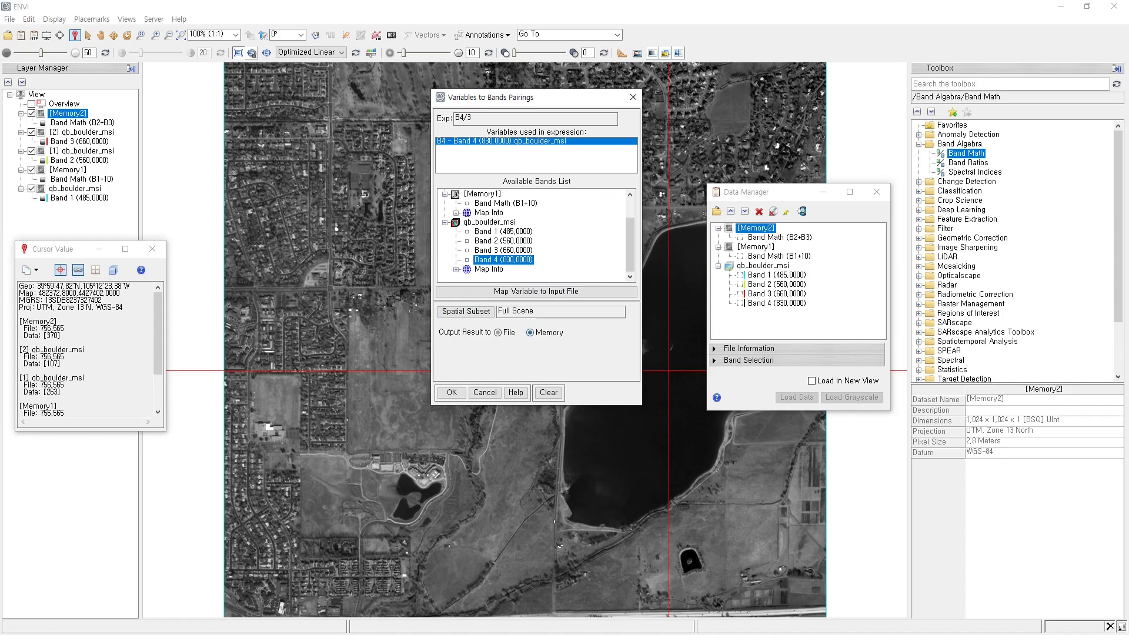
pyautogui.click(451, 392)
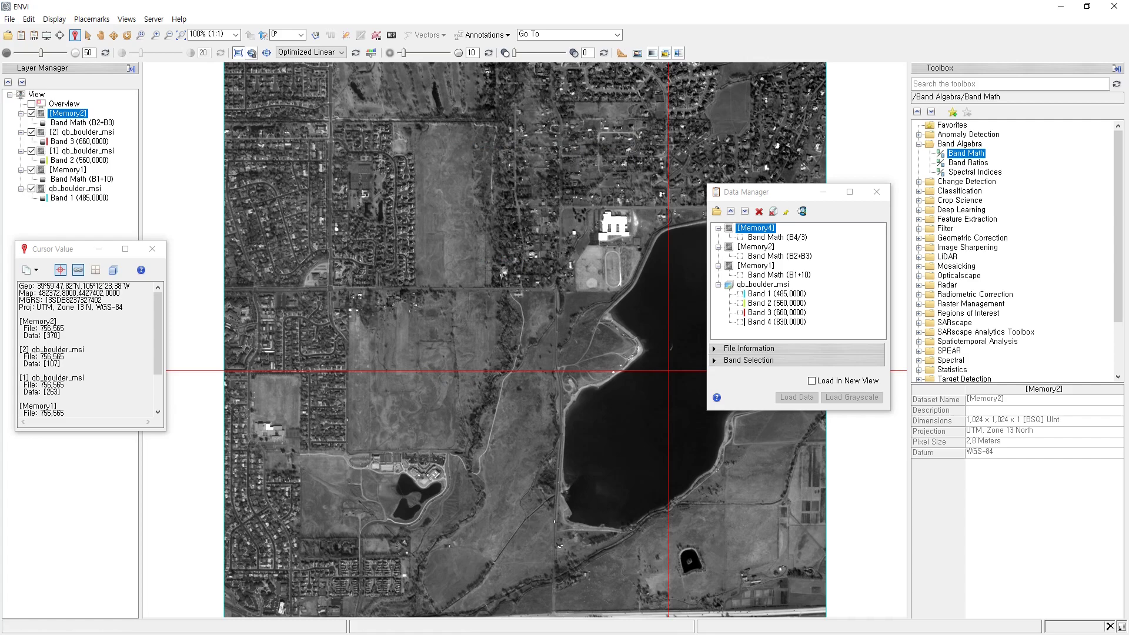
# Load Band 4 of qb_boulder_msi and the Band Math (B4/3) result as grayscale layers
pyautogui.rightClick(776, 322)
pyautogui.click(791, 332)
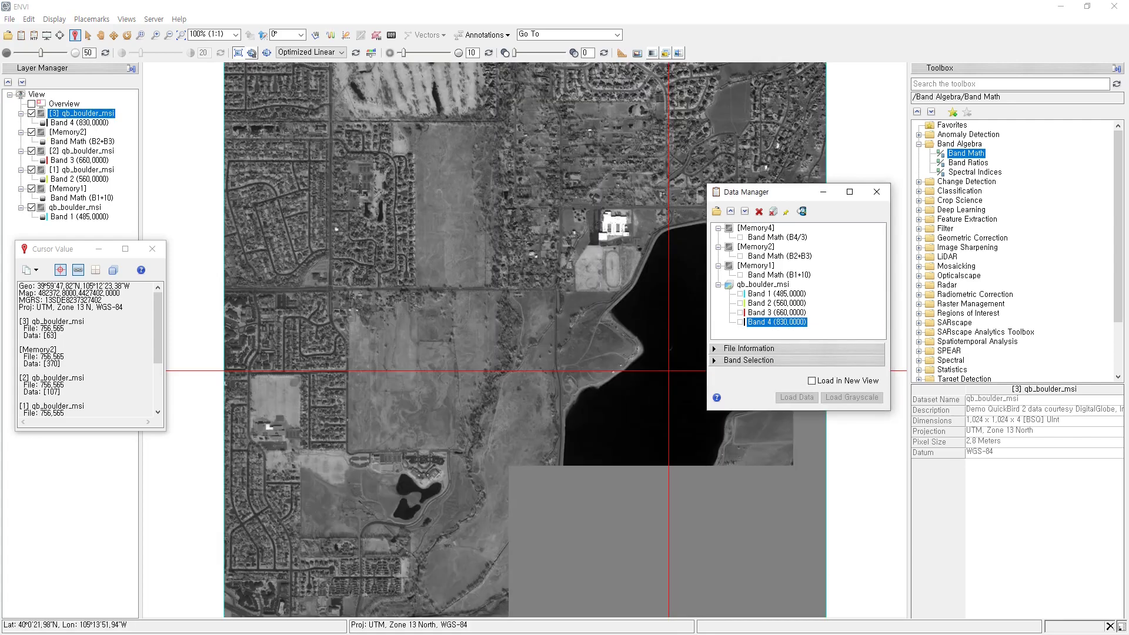
pyautogui.rightClick(88, 114)
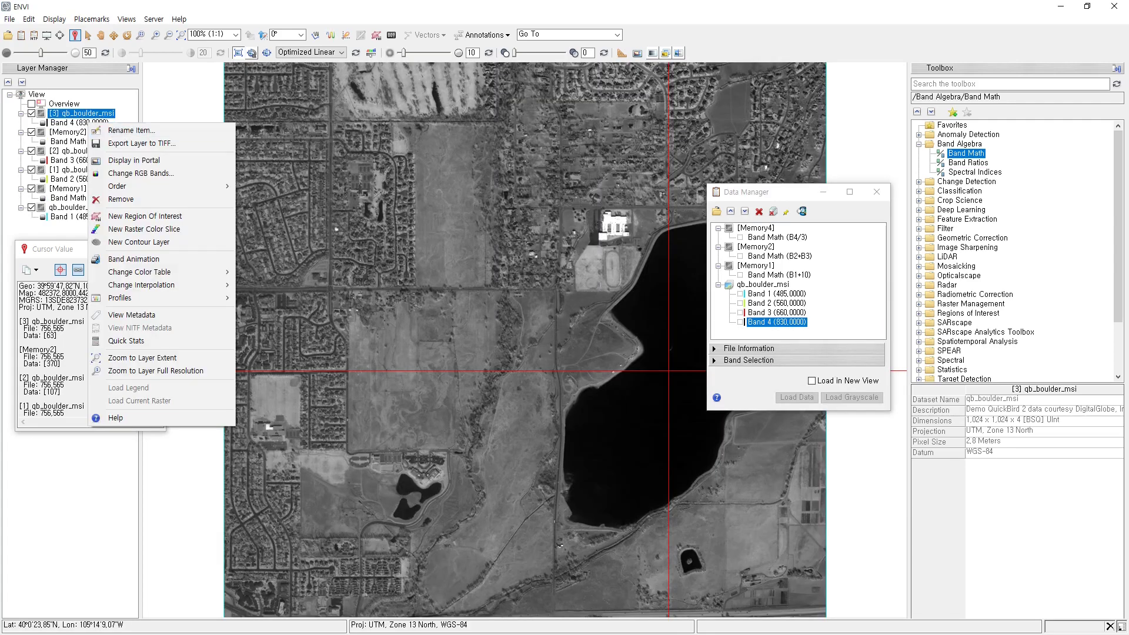
pyautogui.rightClick(777, 237)
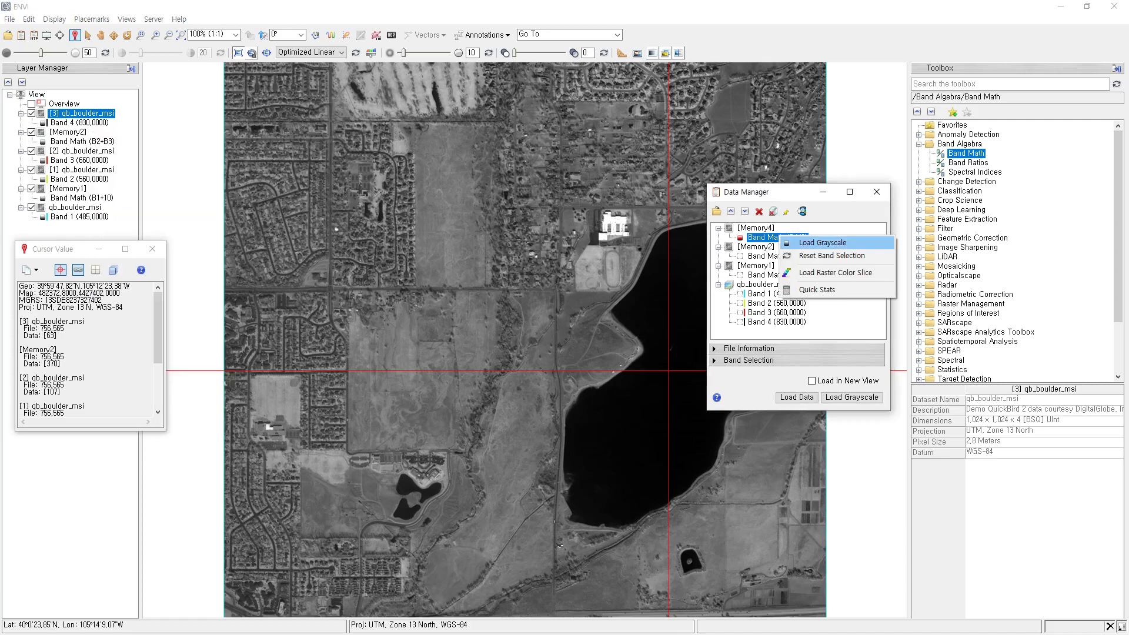
pyautogui.click(822, 242)
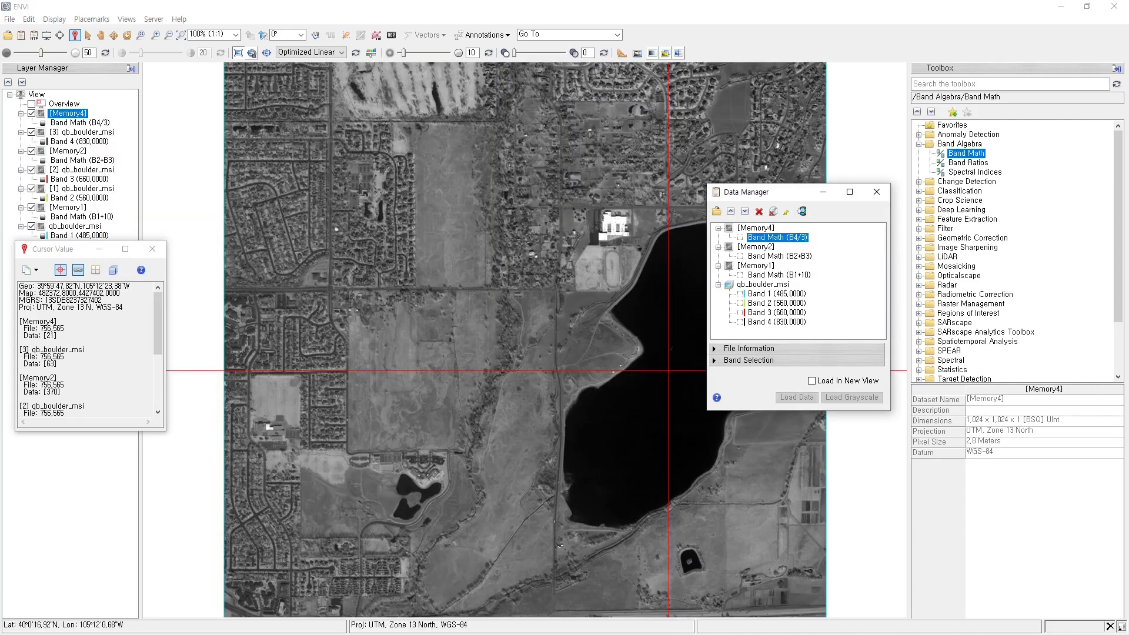
# Compare the B4/3 result with the Band 4 cursor values at several pixels, moving the floating windows clear of the image
pyautogui.moveTo(778, 192); pyautogui.dragTo(1029, 180)
pyautogui.moveTo(53, 249); pyautogui.dragTo(535, 186)
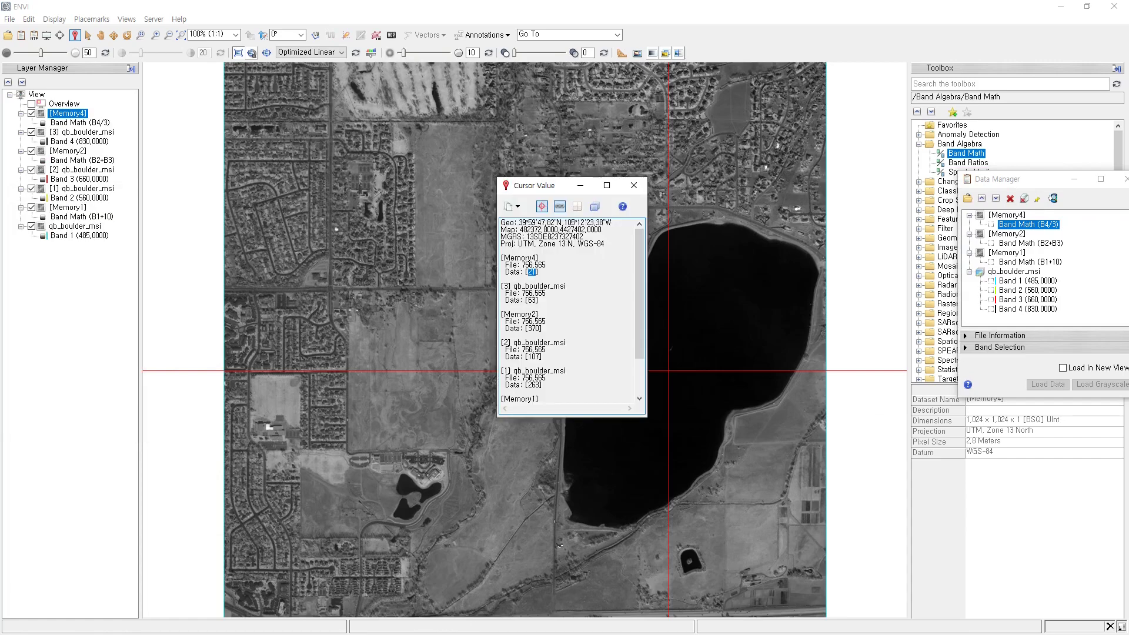
pyautogui.moveTo(536, 300); pyautogui.dragTo(533, 272)
pyautogui.click(471, 264)
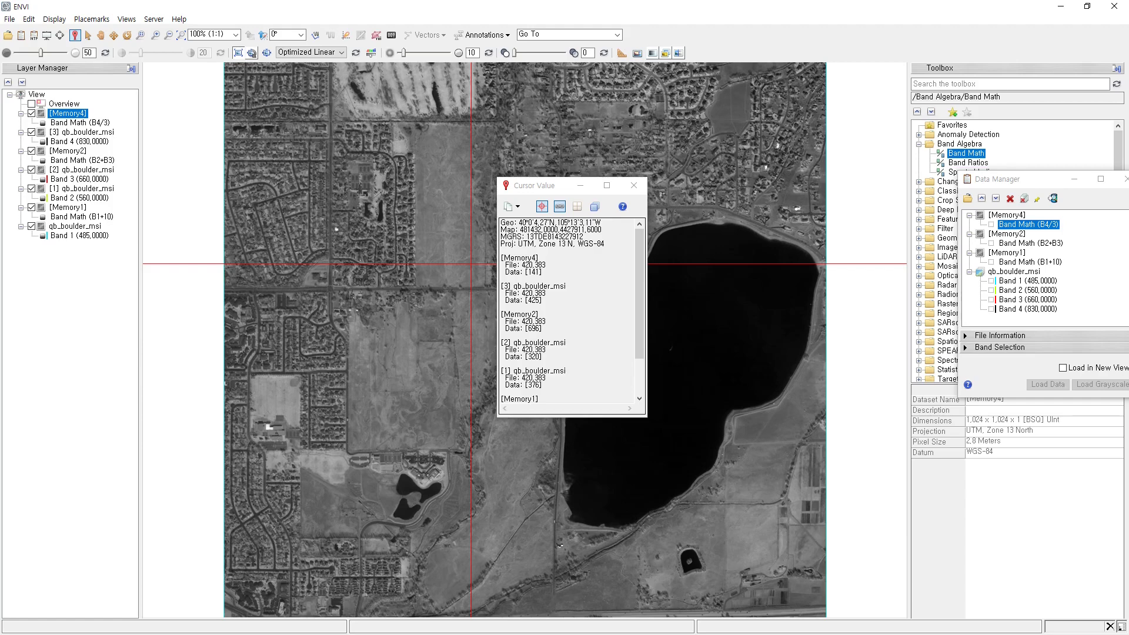
pyautogui.click(433, 363)
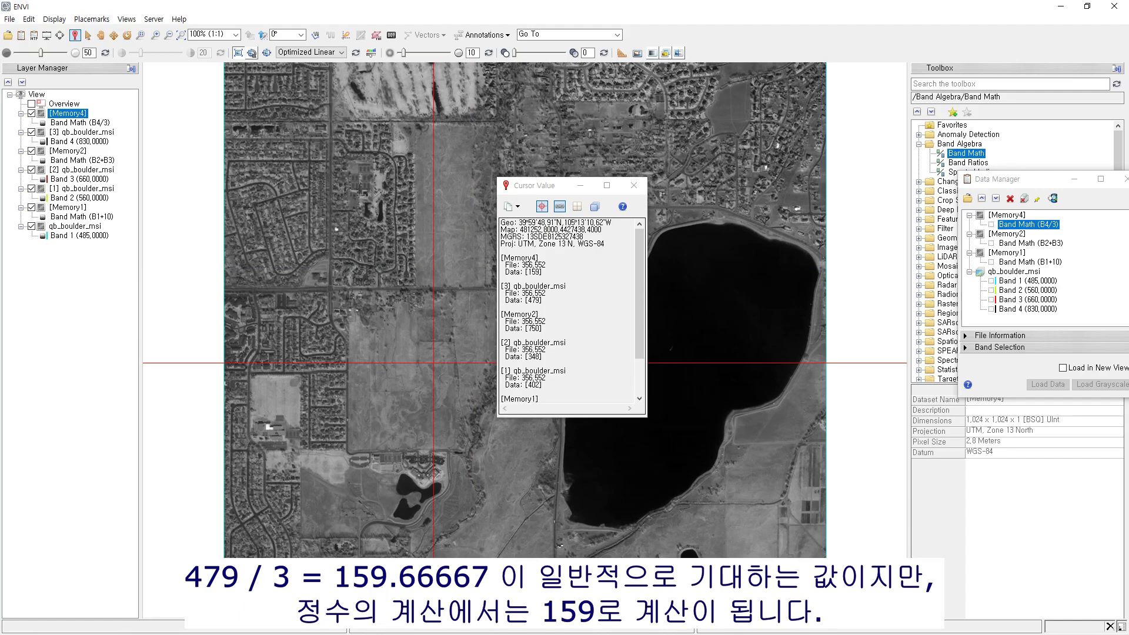
pyautogui.moveTo(539, 301); pyautogui.dragTo(528, 272)
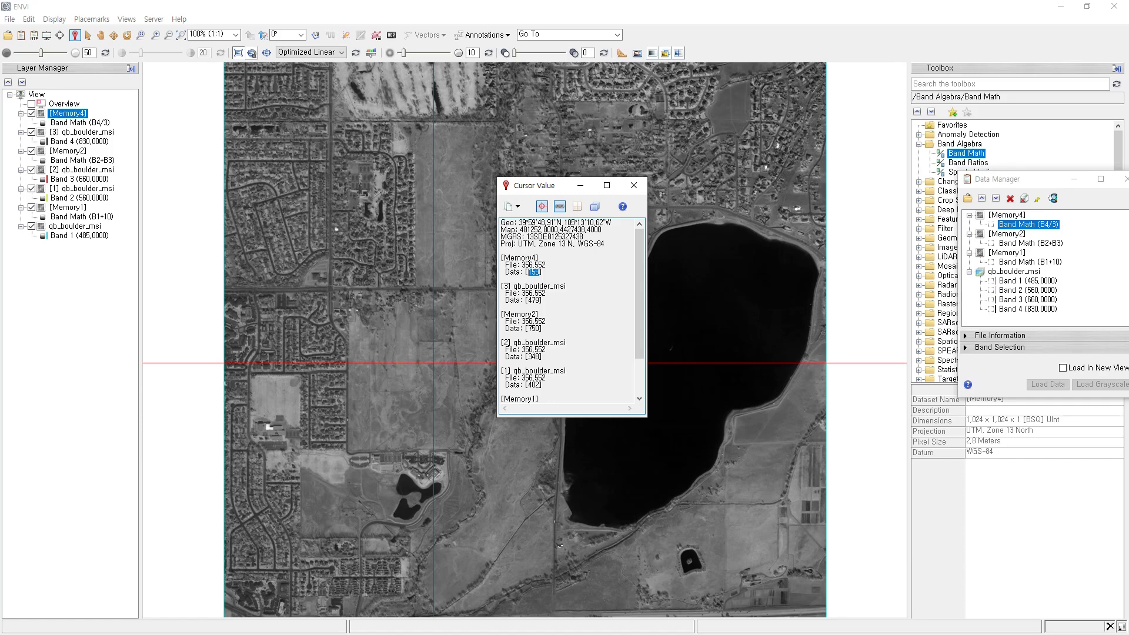
# Switch to the IDL console and evaluate the integer divisions 1/3 and 2/3
pyautogui.hotkey('alt', 'Tab')
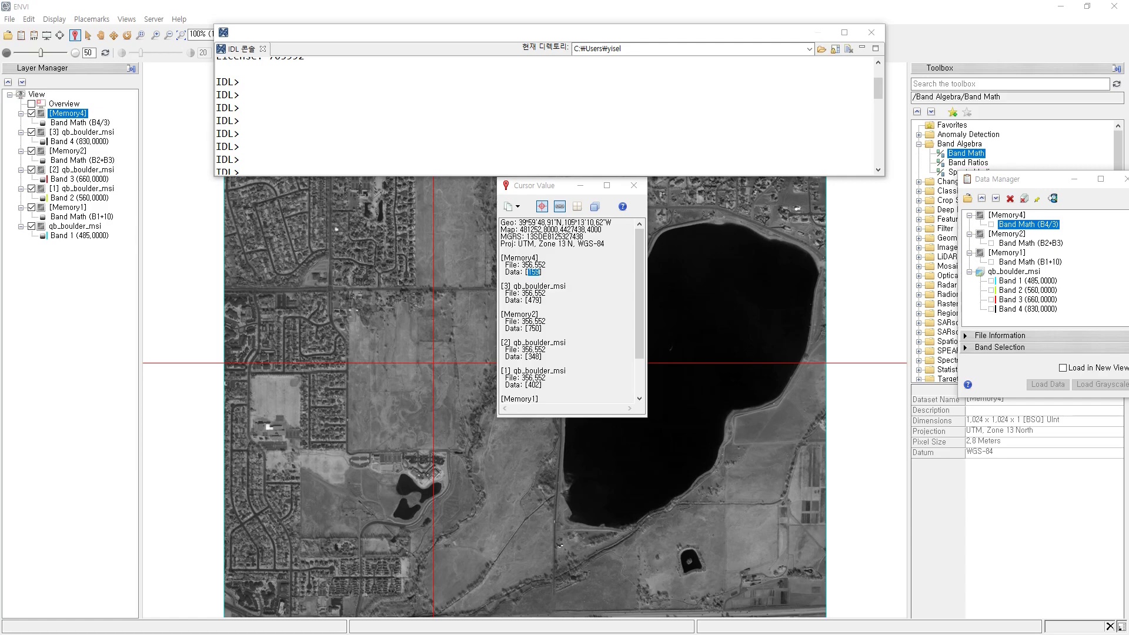
pyautogui.click(246, 120)
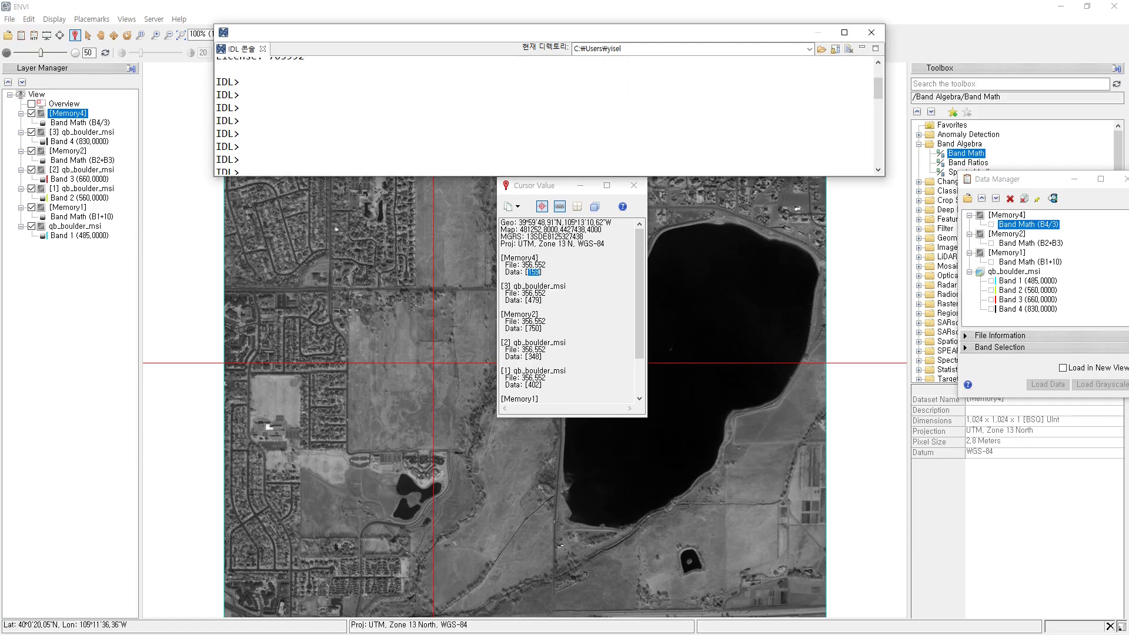
pyautogui.write('1/3')
pyautogui.press('Return')
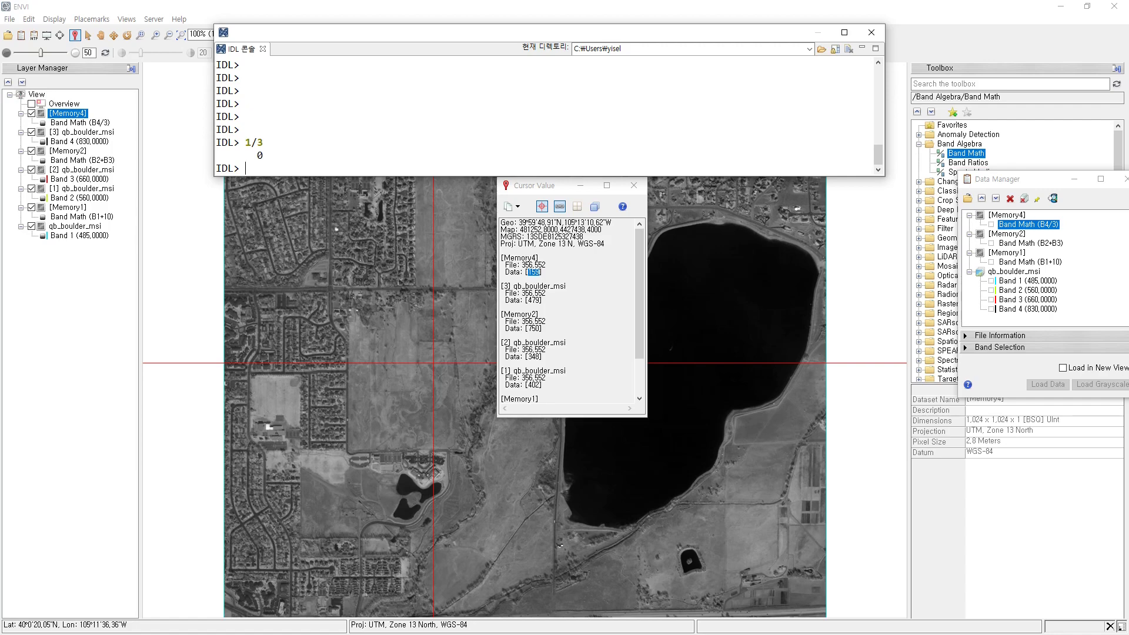
pyautogui.write('2/3')
pyautogui.press('Return')
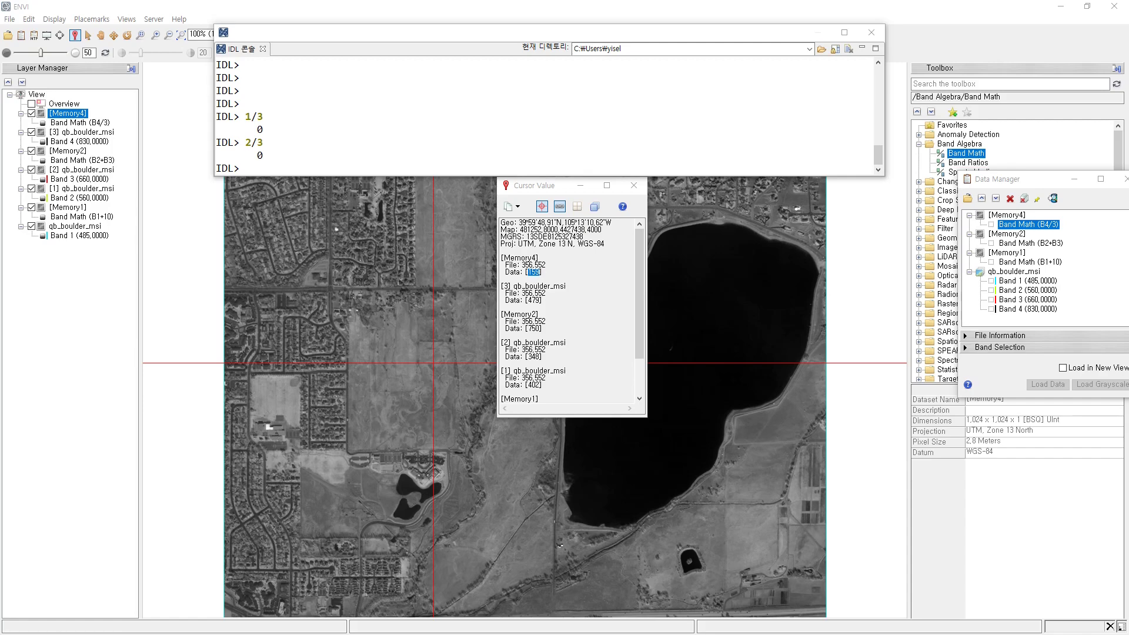
# Evaluate the floating-point divisions 2.0/3.0, 2.0/3 and 2/3.0 in the IDL console
pyautogui.click(246, 168)
pyautogui.write('2.0/3.0')
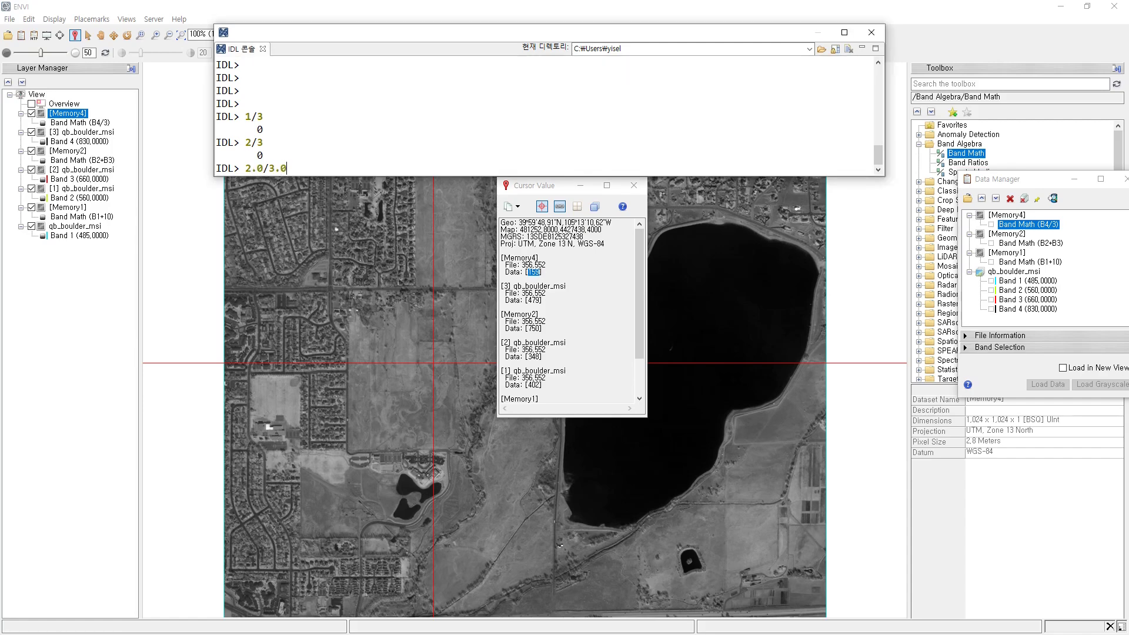
pyautogui.press('Return')
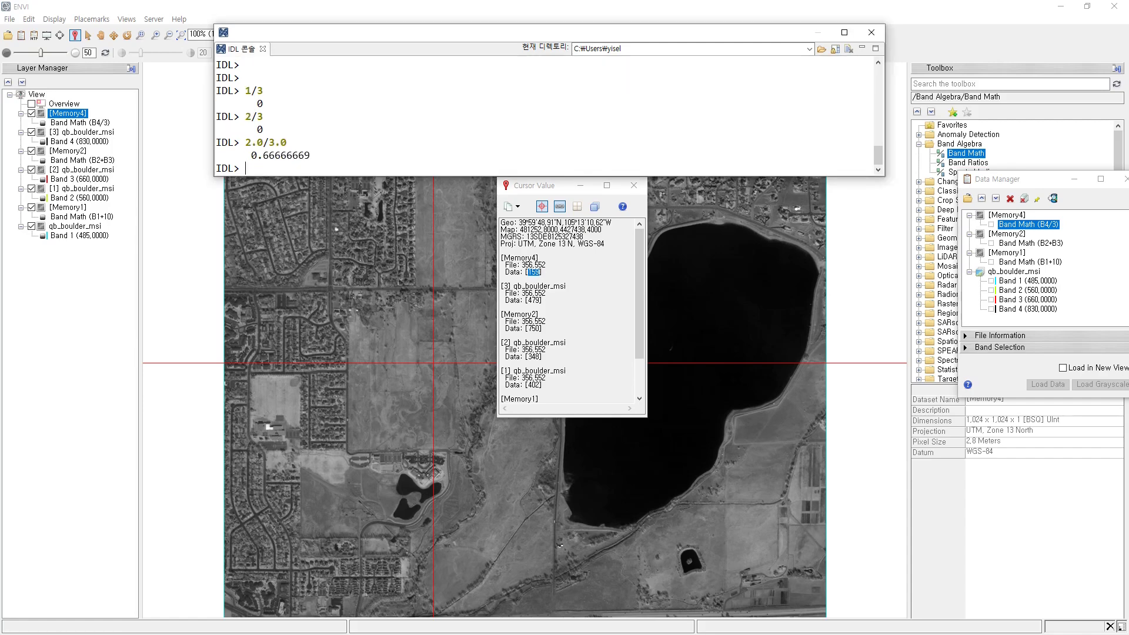
pyautogui.write('2.0/3')
pyautogui.press('Return')
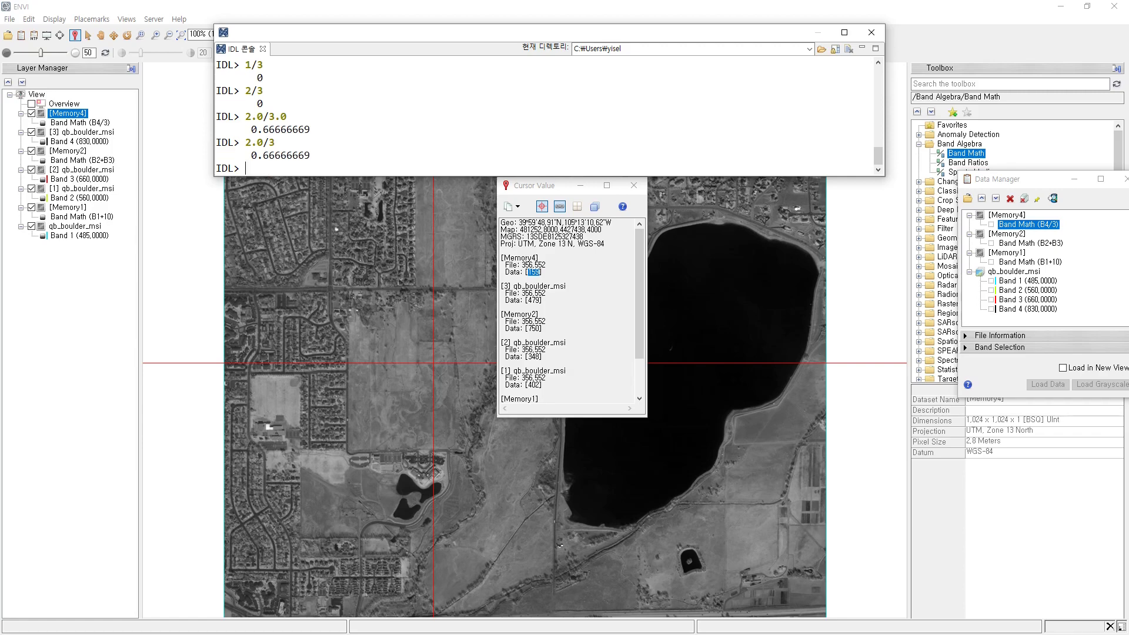
pyautogui.write('2/3.0')
pyautogui.press('Return')
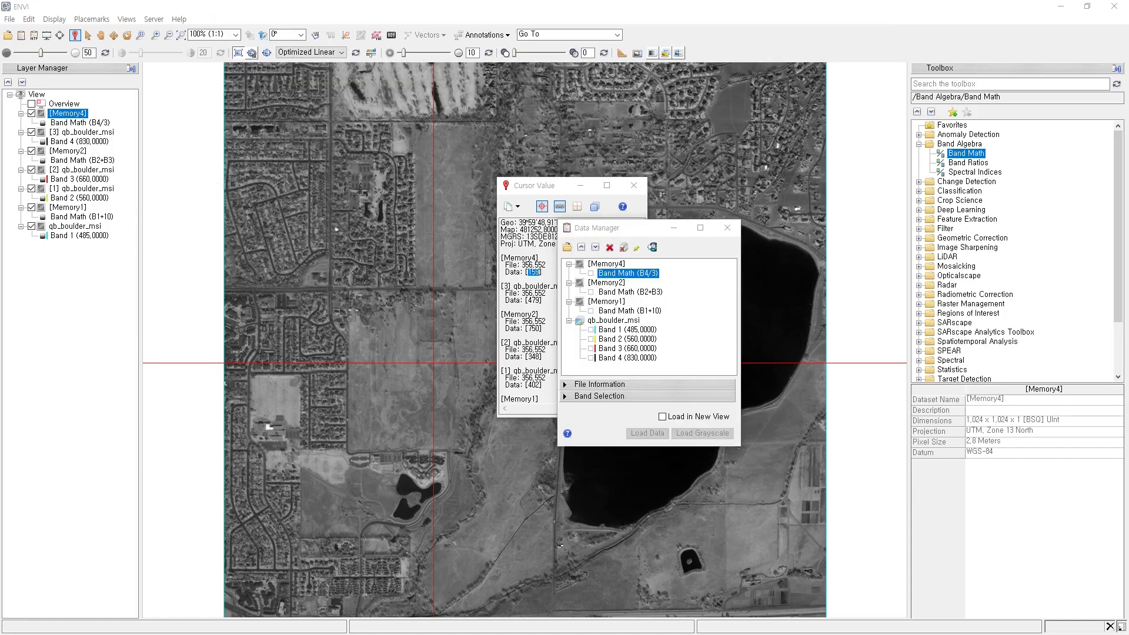
# Compute B4/3.0 with Band Math from Band 4 of qb_boulder_msi into memory, and load the result as a grayscale layer
pyautogui.write('B4/3.0')
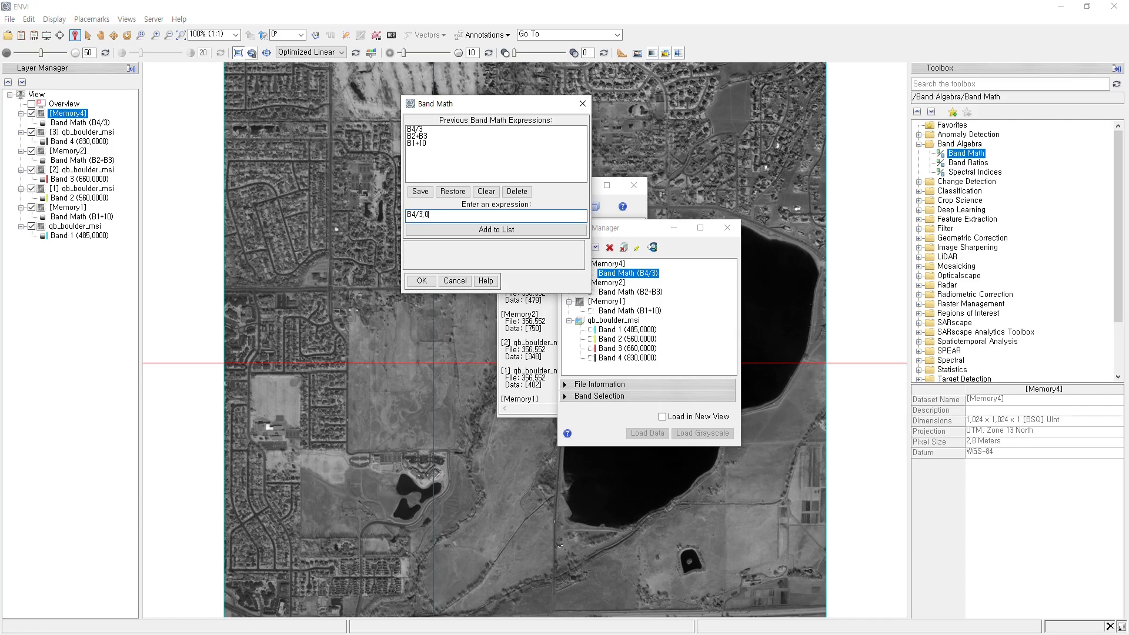
pyautogui.press('Return')
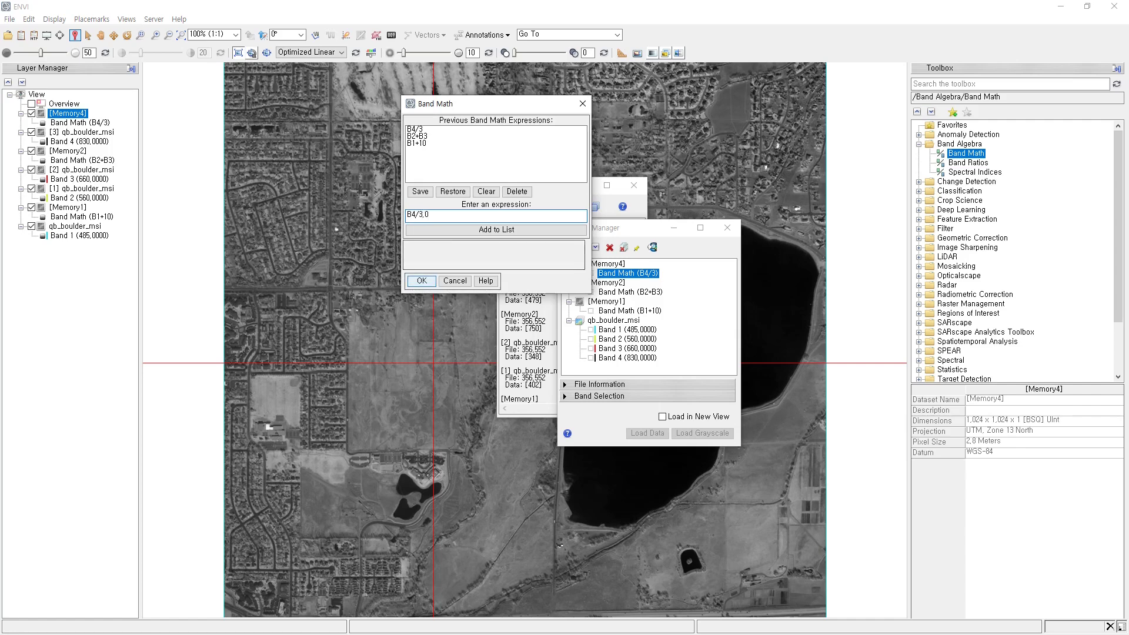
pyautogui.click(577, 215)
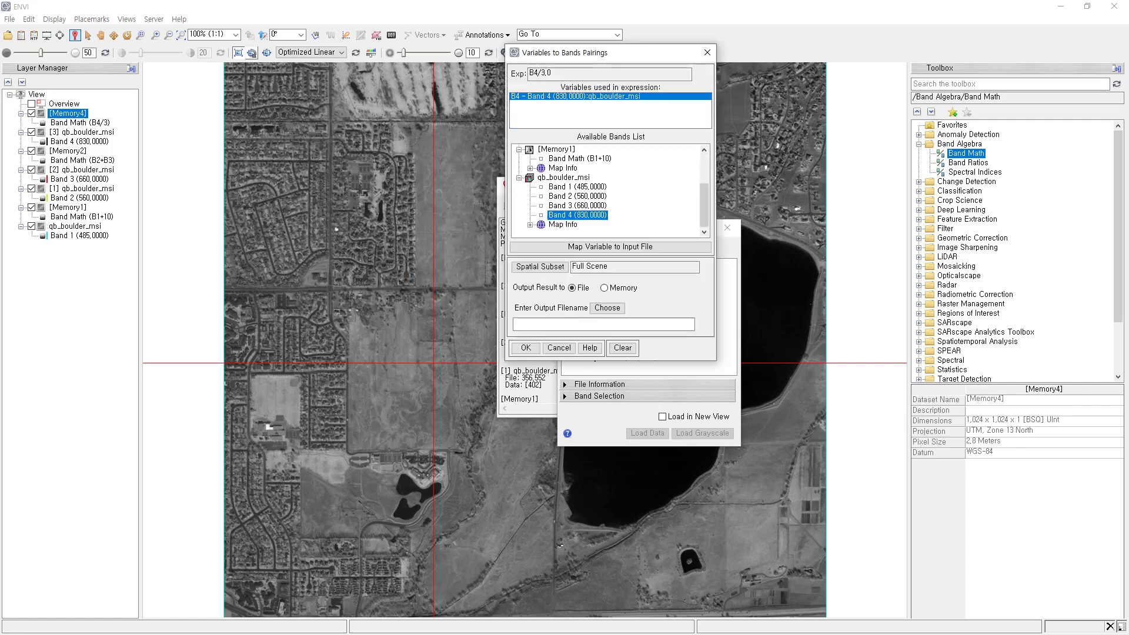
pyautogui.click(605, 288)
pyautogui.press('Return')
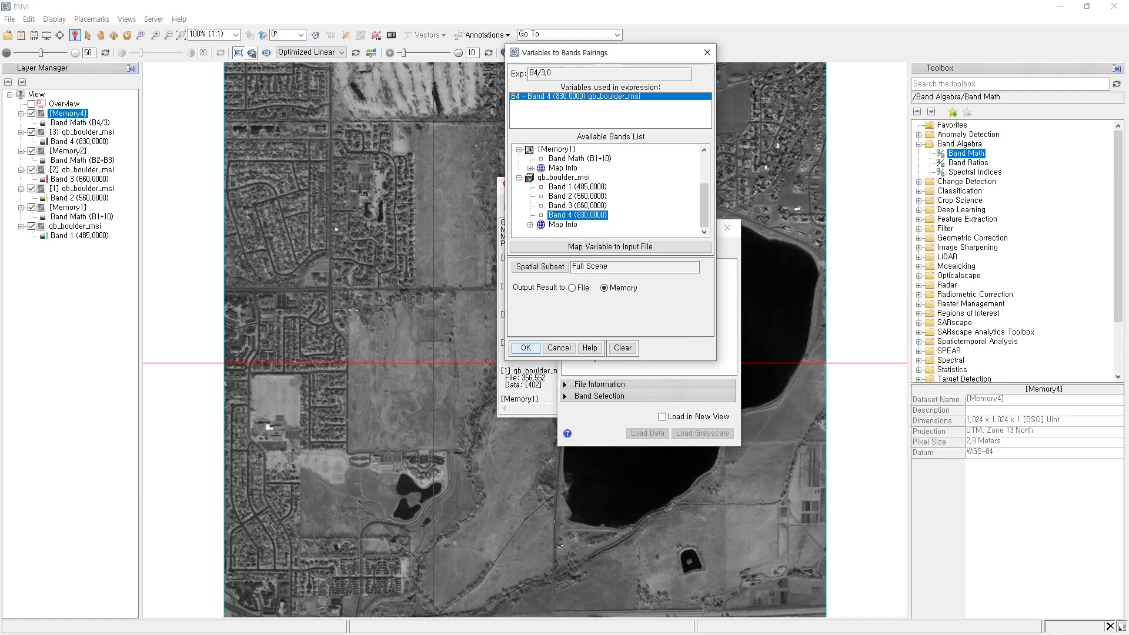
pyautogui.rightClick(626, 272)
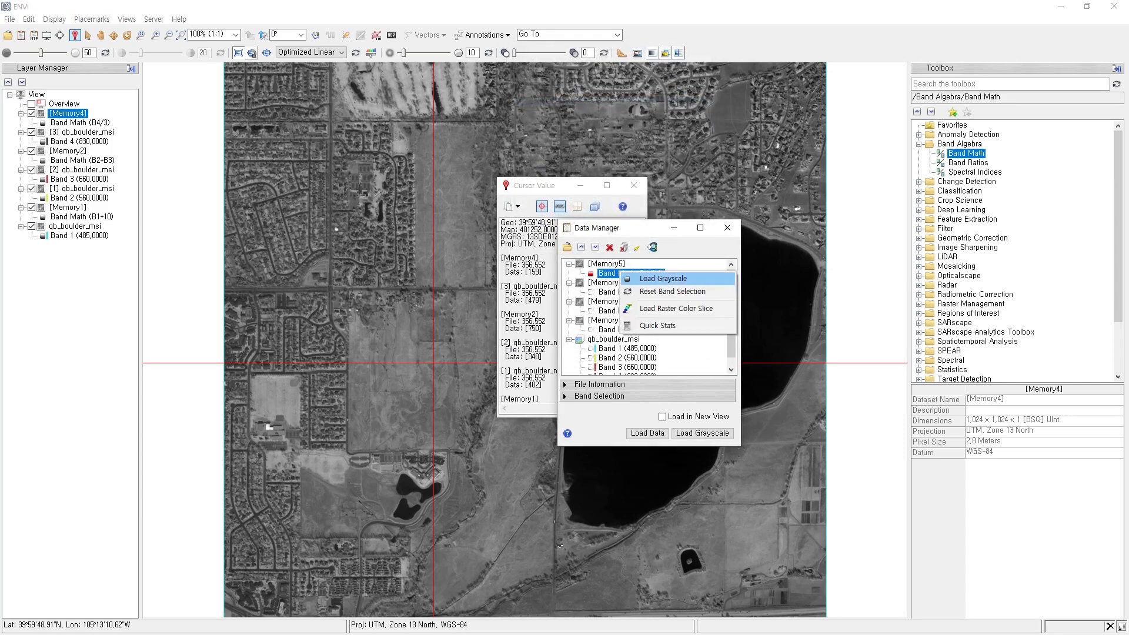
pyautogui.click(653, 278)
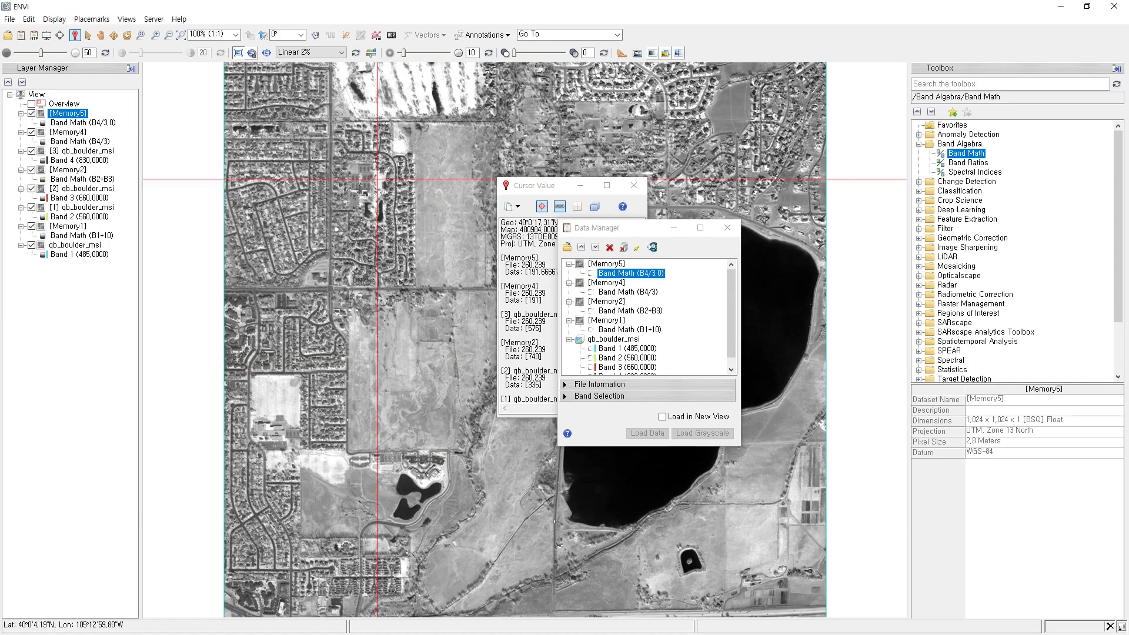
# Compare the cursor values of the B4/3.0 result, the B4/3 result and Band 4 at several pixels
pyautogui.moveTo(546, 185); pyautogui.dragTo(286, 151)
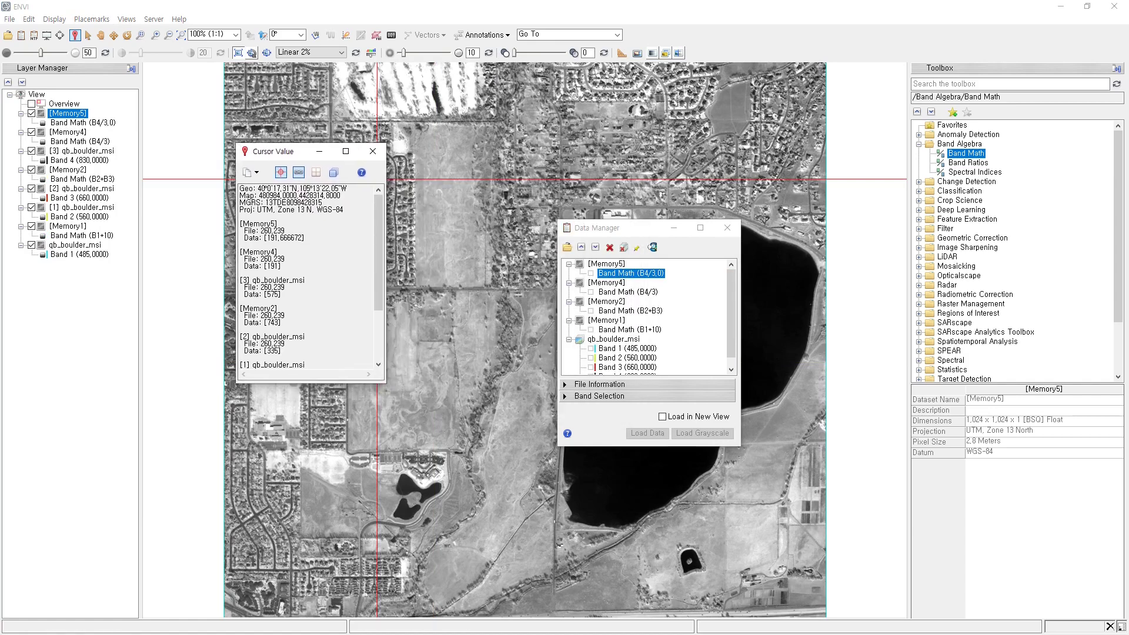
pyautogui.click(429, 215)
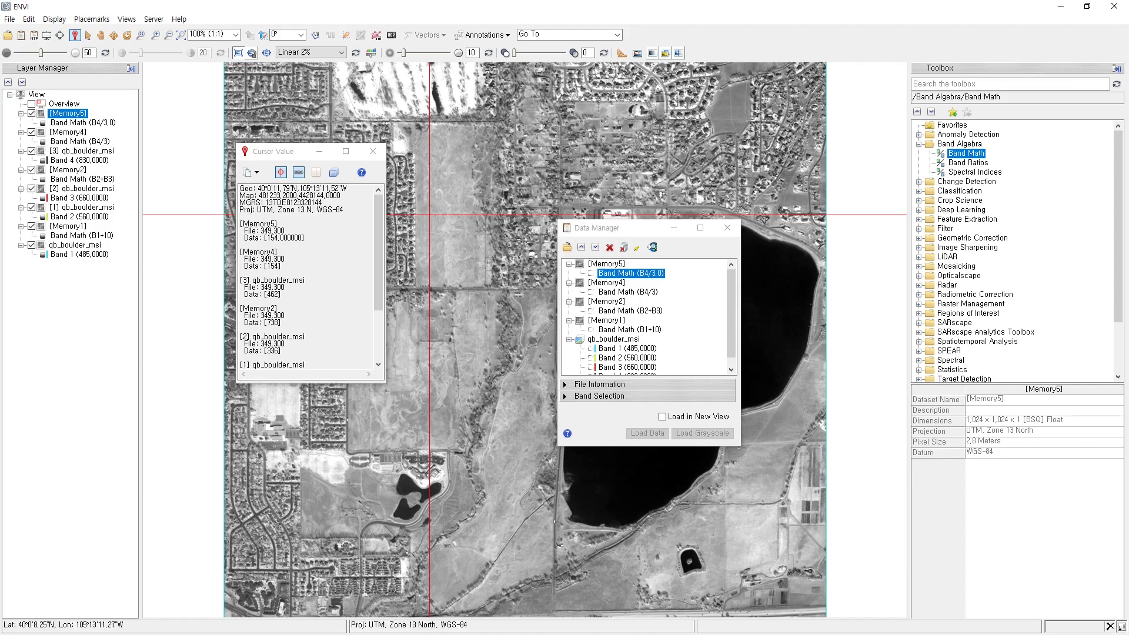
pyautogui.click(446, 236)
pyautogui.click(422, 206)
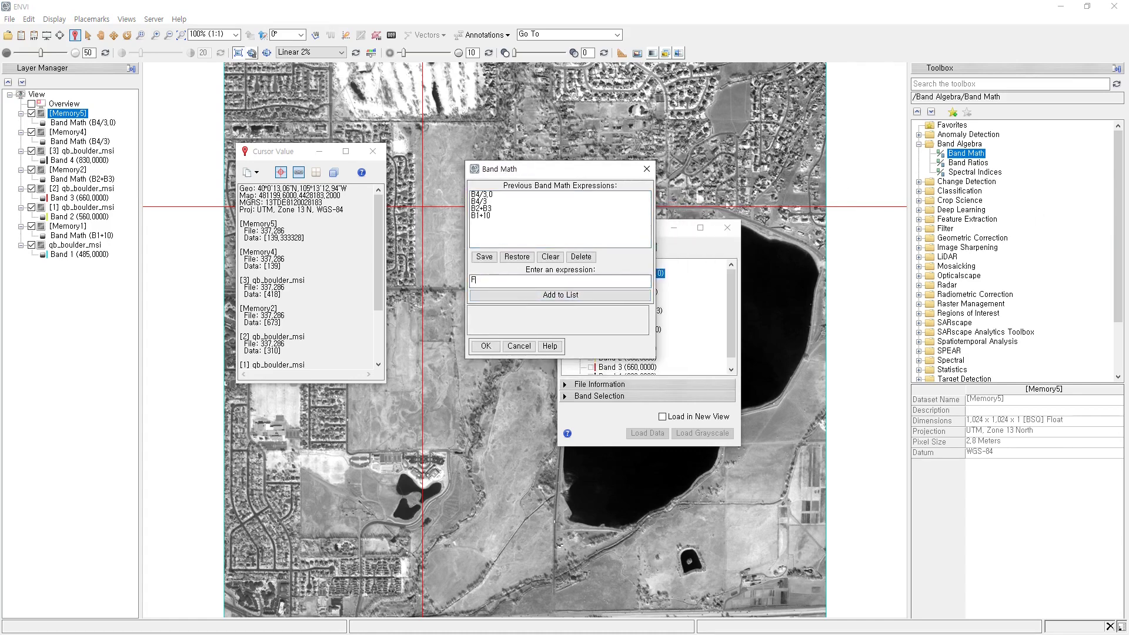
# Enter FLOAT(B4)/3 as a new Band Math expression to convert Band 4 to floating point before dividing
pyautogui.write('LOAT(')
pyautogui.write('B4)/3')
pyautogui.moveTo(504, 280)
pyautogui.mouseDown()
pyautogui.moveTo(471, 279)
pyautogui.moveTo(511, 279)
pyautogui.mouseUp()
pyautogui.click(515, 280)
# Remove the FLOAT conversion and its parentheses from the Band Math expression, leaving B4/3.0
pyautogui.click(494, 279)
pyautogui.press('BackSpace')
pyautogui.press('BackSpace')
pyautogui.press('BackSpace')
pyautogui.press('BackSpace')
pyautogui.press('BackSpace')
pyautogui.press('BackSpace')
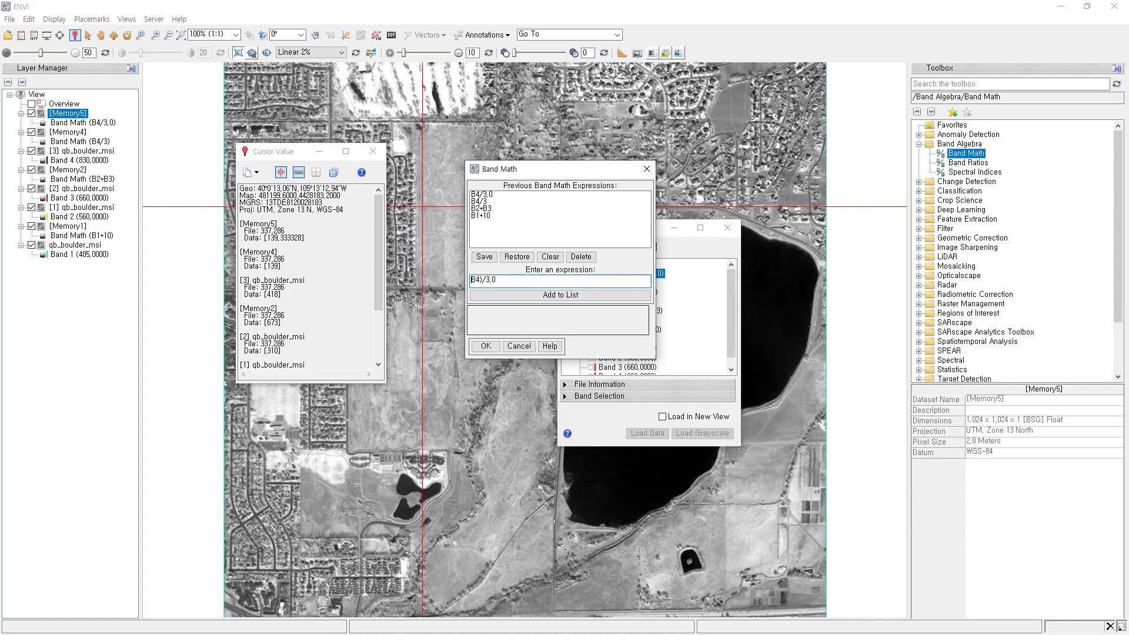
pyautogui.press('BackSpace')
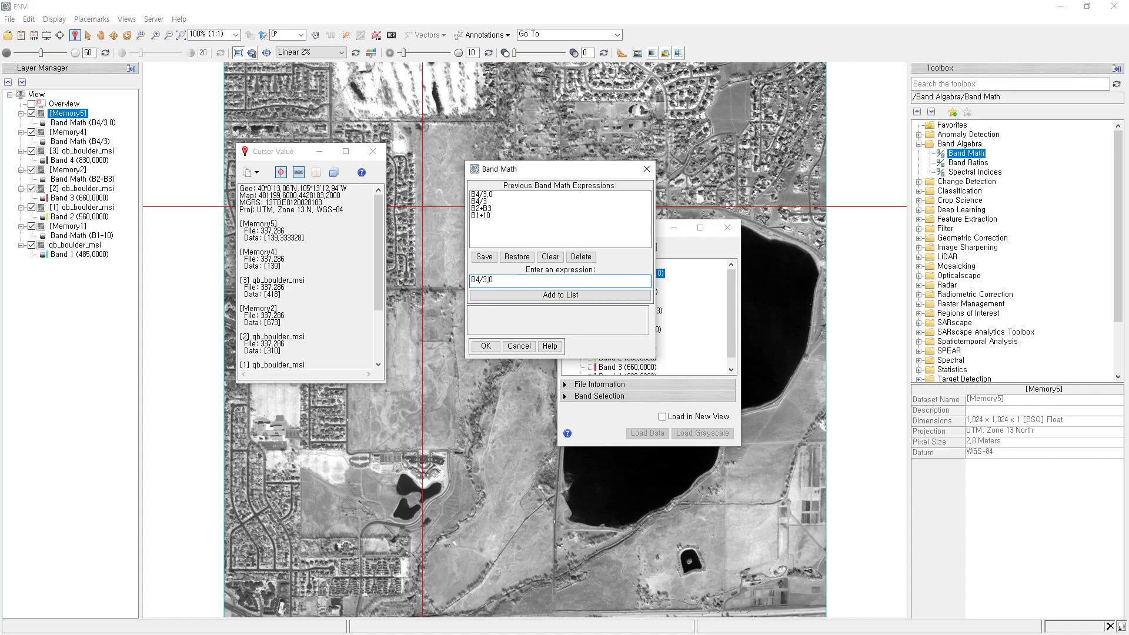
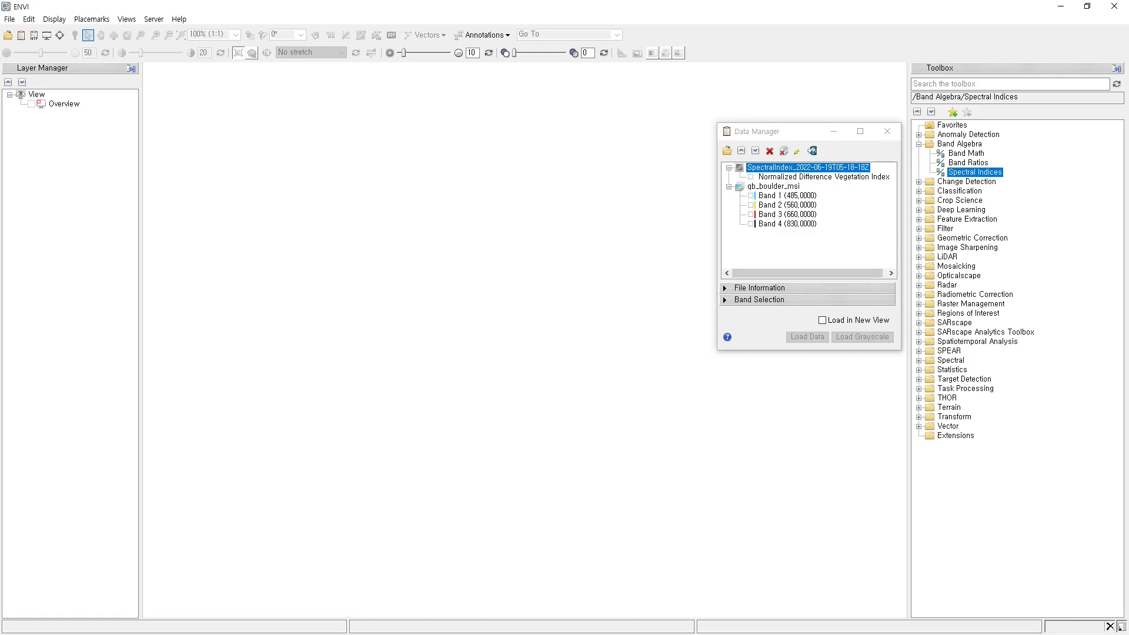
# Enter (FLOAT(B4)-B3) / (FLOAT(B4)+B3) as a new Band Math expression
pyautogui.doubleClick(966, 153)
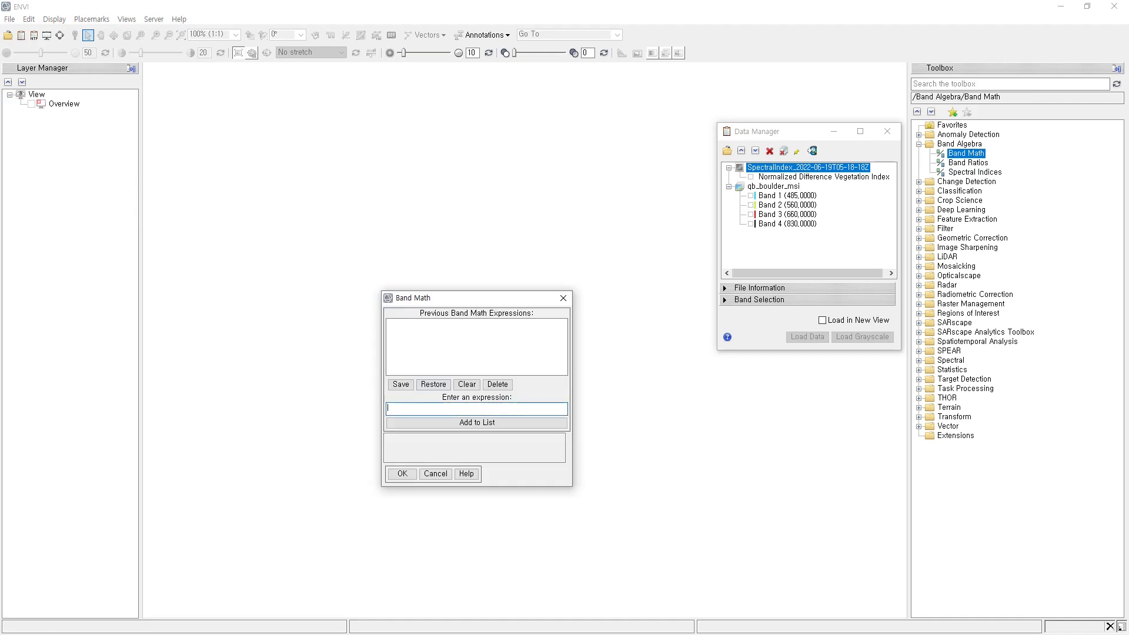
pyautogui.write('(B')
pyautogui.write('LOAT(')
pyautogui.write('B4')
pyautogui.write(')-B')
pyautogui.write('3) / (FLOAR')
pyautogui.write('T(B')
pyautogui.press('Return')
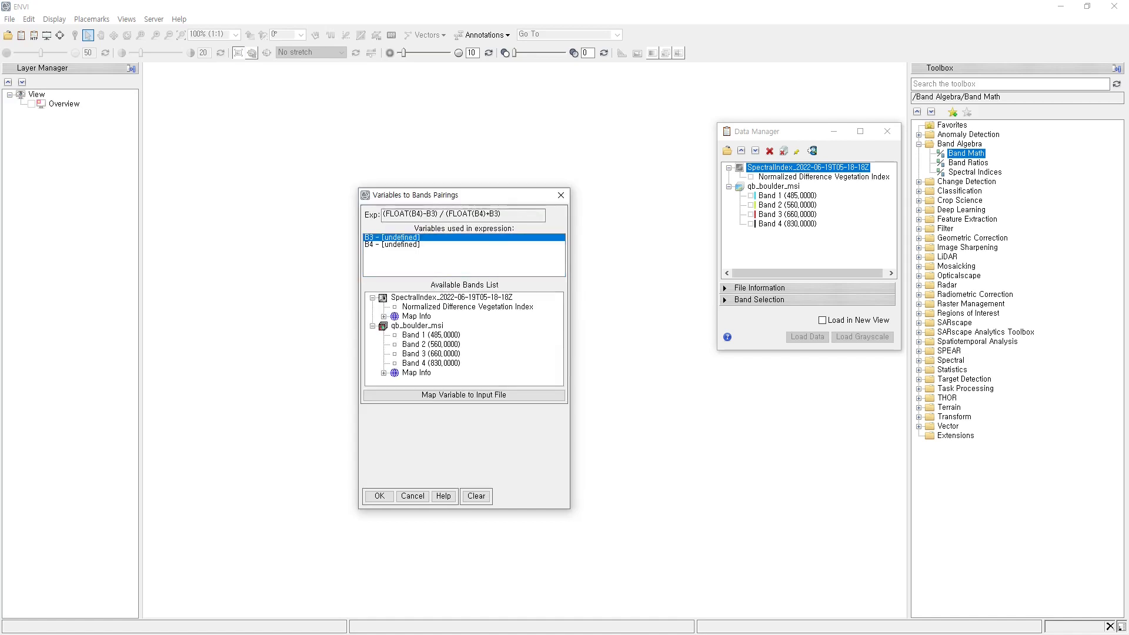
# Map B3 to Band 3 and B4 to Band 4 of qb_boulder_msi, and compute the expression into memory
pyautogui.click(431, 354)
pyautogui.click(393, 245)
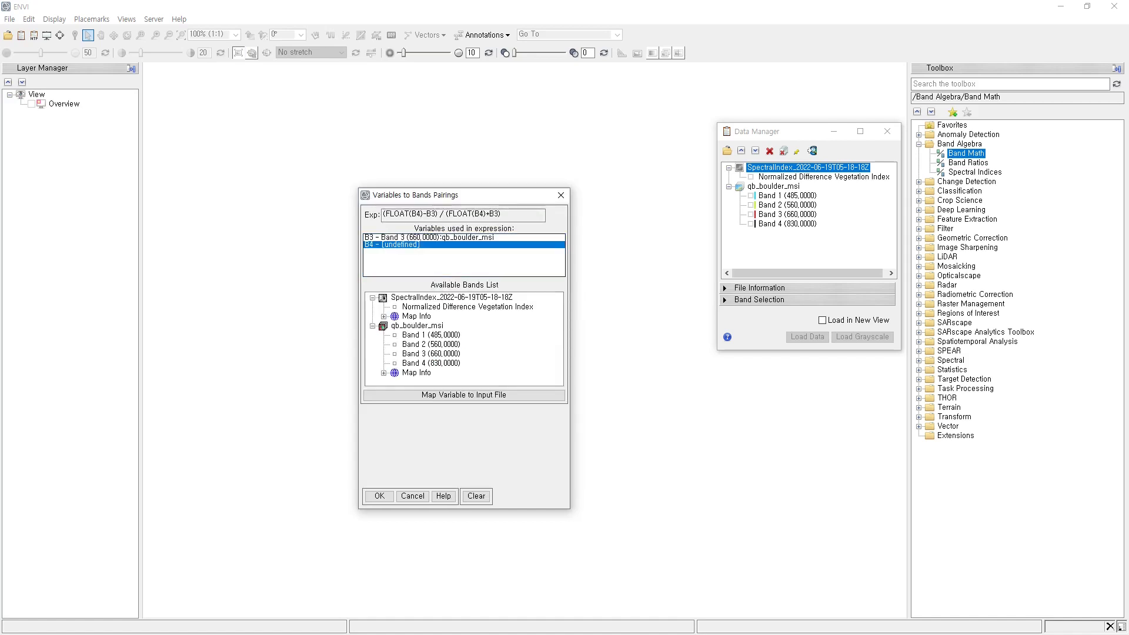
pyautogui.click(431, 363)
pyautogui.click(458, 436)
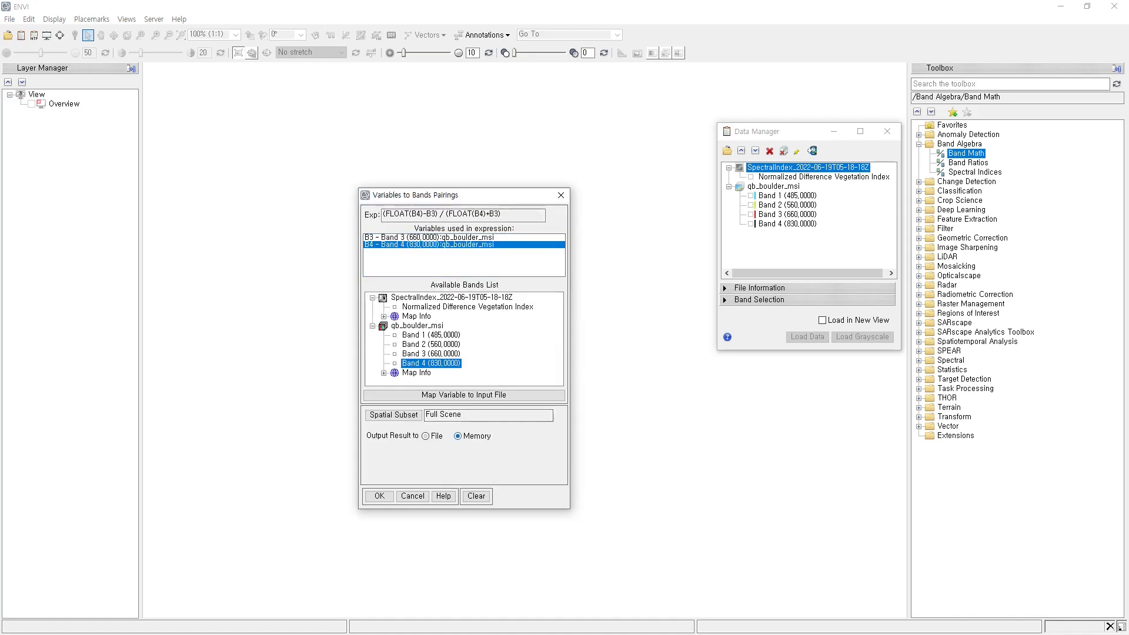
pyautogui.click(379, 496)
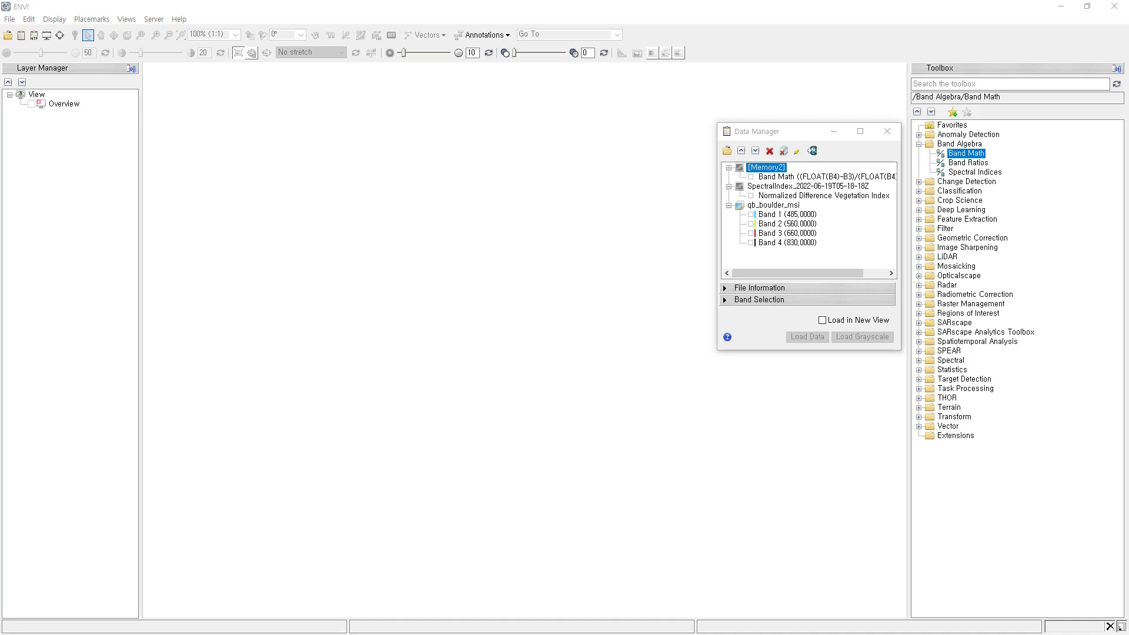
# Load the Normalized Difference Vegetation Index band and the (FLOAT(B4)-B3)/(FLOAT(B4)+B3) Band Math result as grayscale layers
pyautogui.click(823, 195)
pyautogui.rightClick(788, 196)
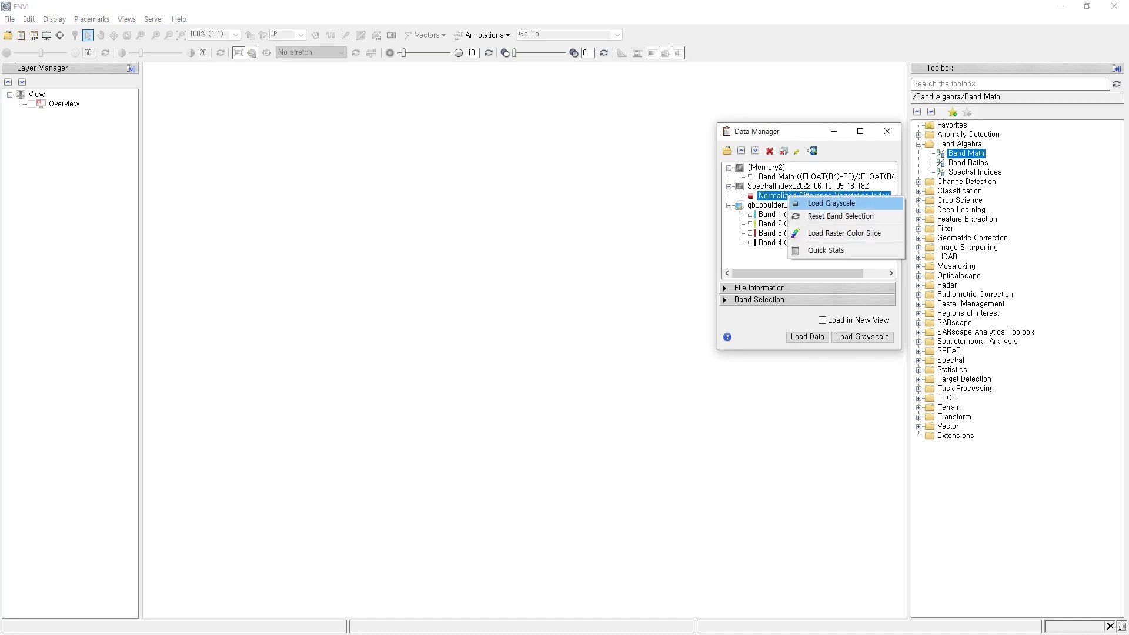
pyautogui.click(820, 203)
pyautogui.click(823, 176)
pyautogui.rightClick(787, 177)
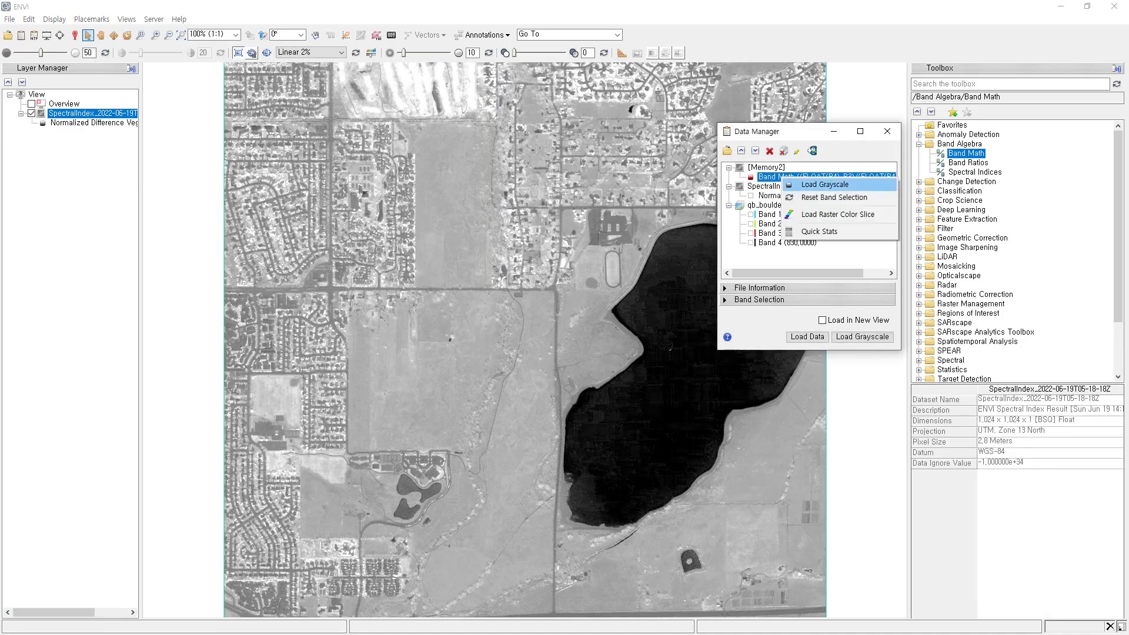
pyautogui.click(820, 184)
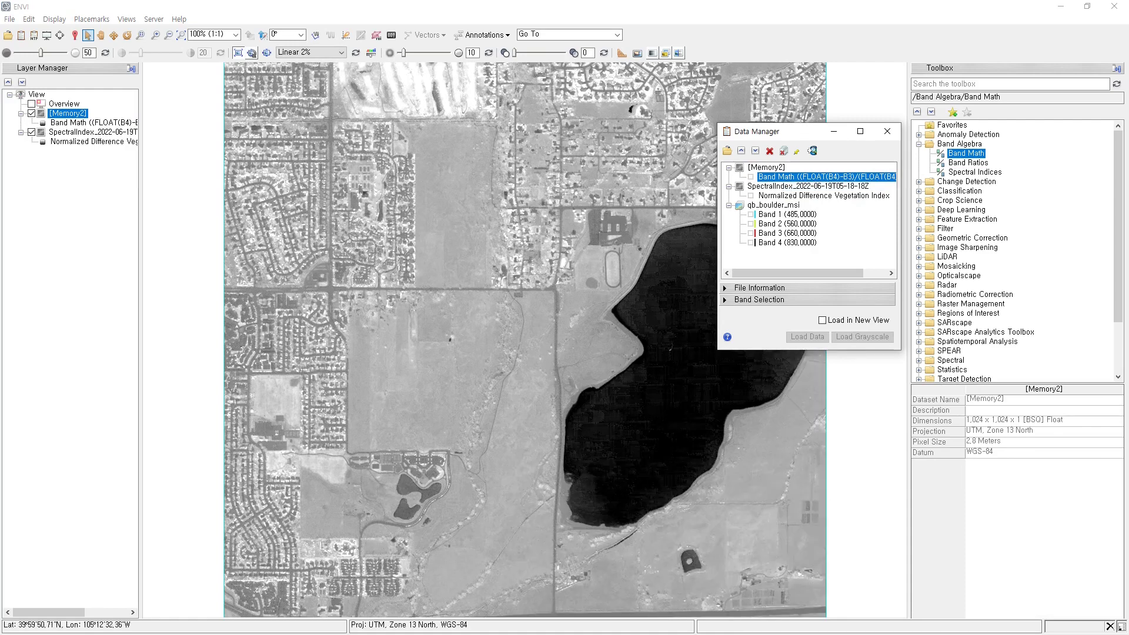
# Compare the cursor values of the Band Math NDVI result and the SpectralIndex layer at several pixels on land and water
pyautogui.click(74, 35)
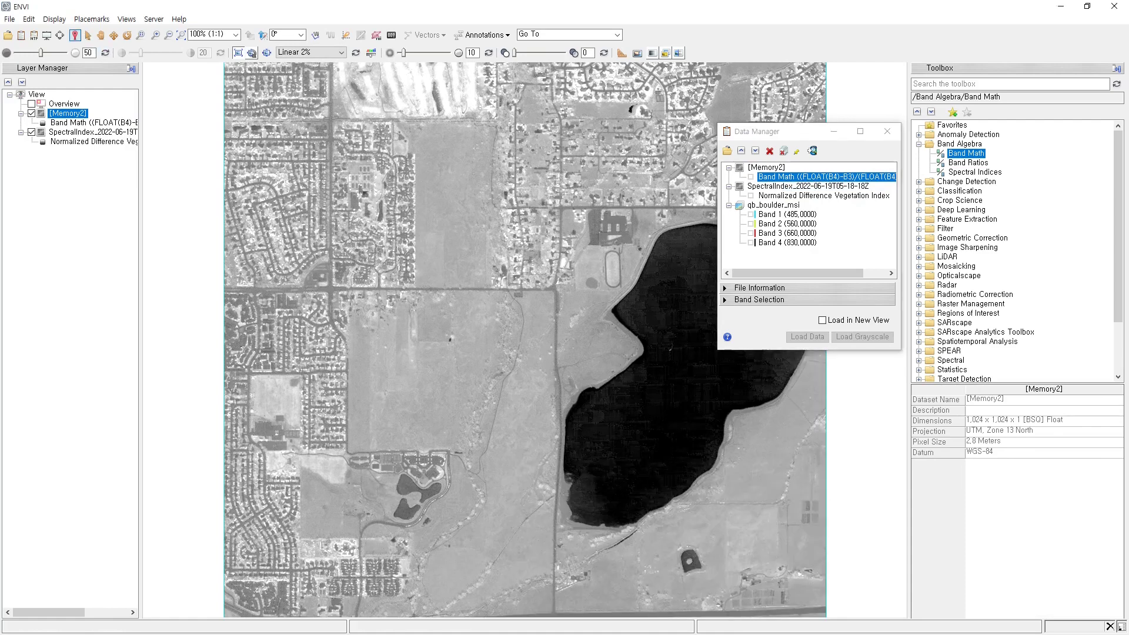
pyautogui.moveTo(847, 251); pyautogui.dragTo(105, 226)
pyautogui.click(400, 367)
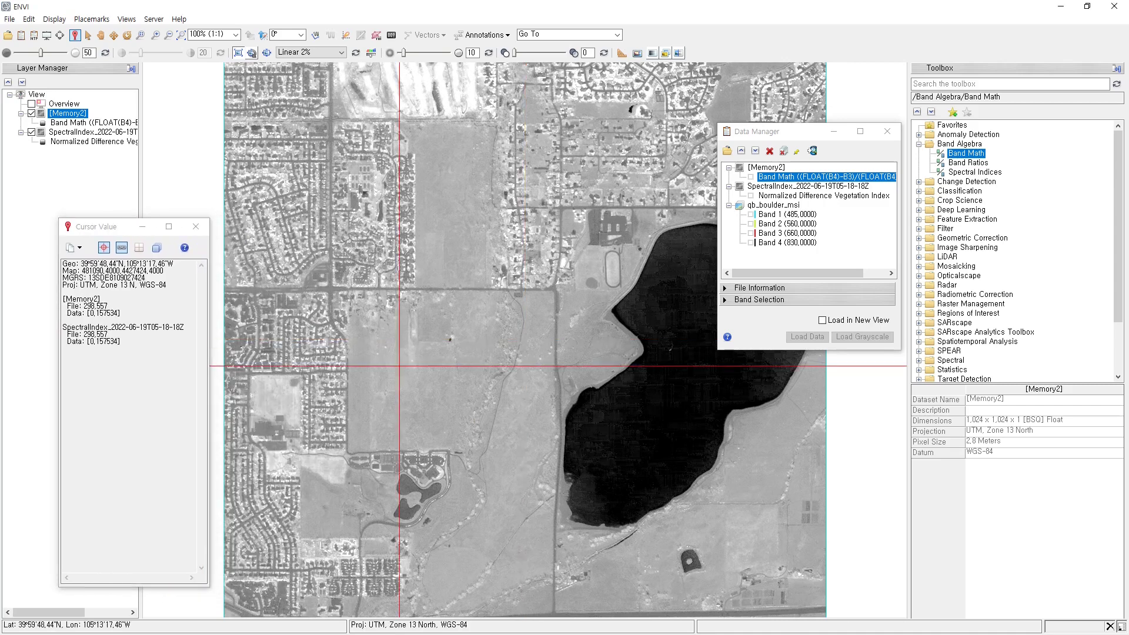
pyautogui.click(475, 408)
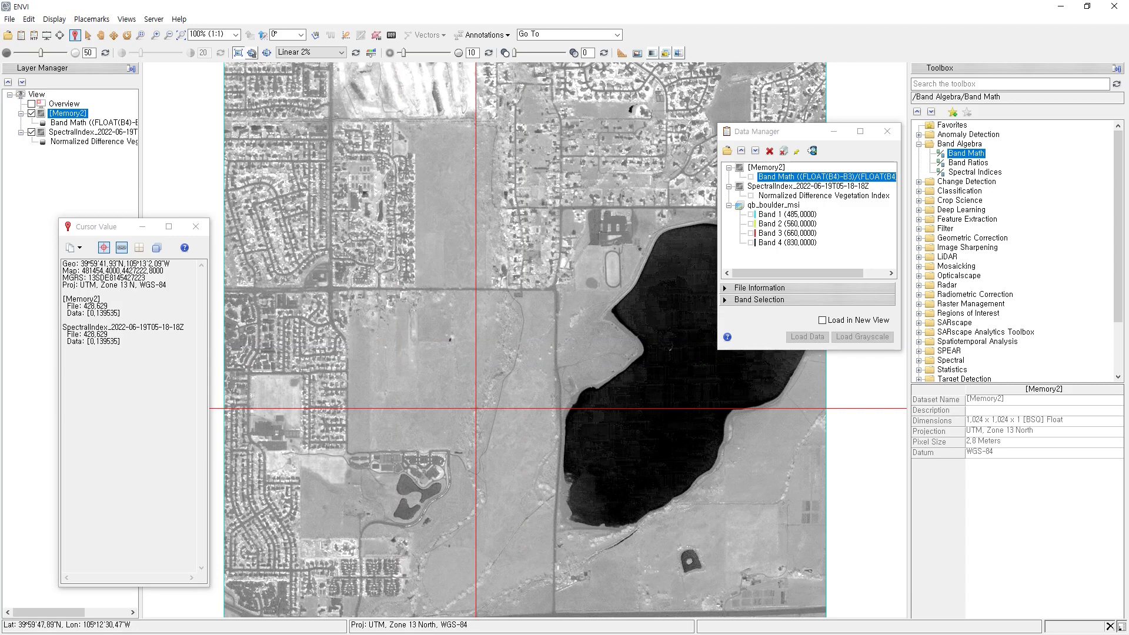
pyautogui.click(654, 386)
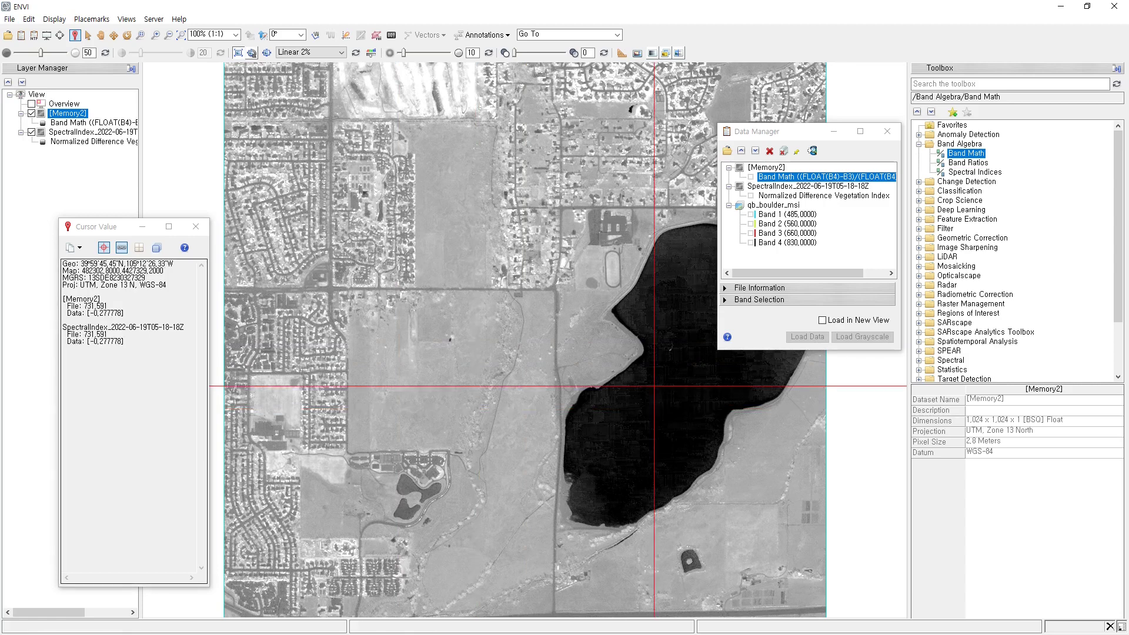
pyautogui.click(582, 328)
pyautogui.click(489, 269)
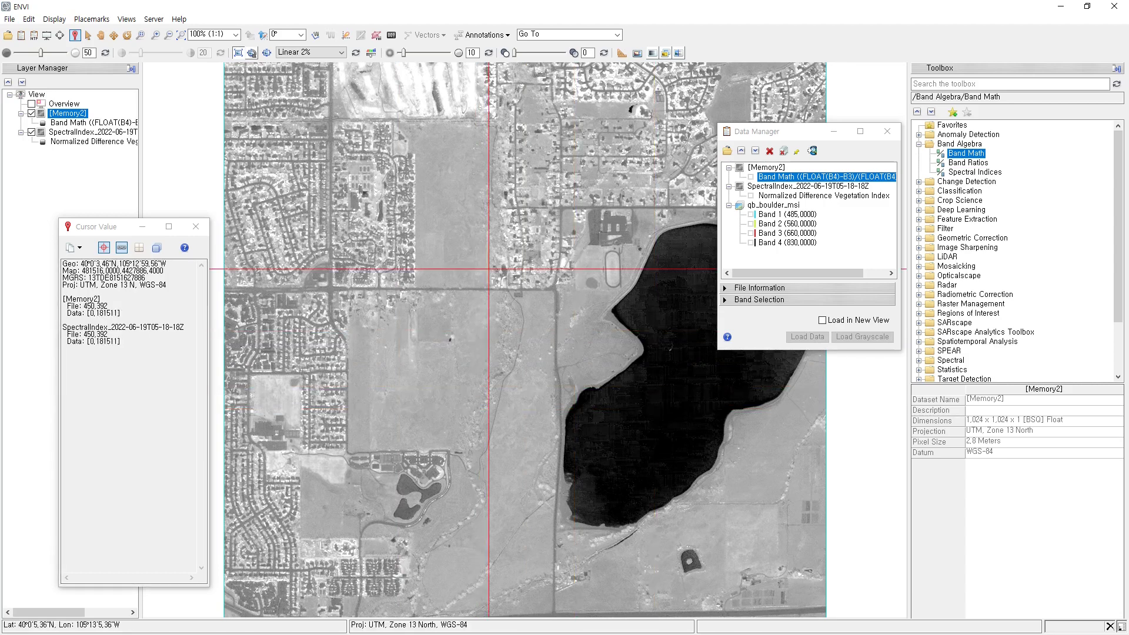
pyautogui.click(448, 358)
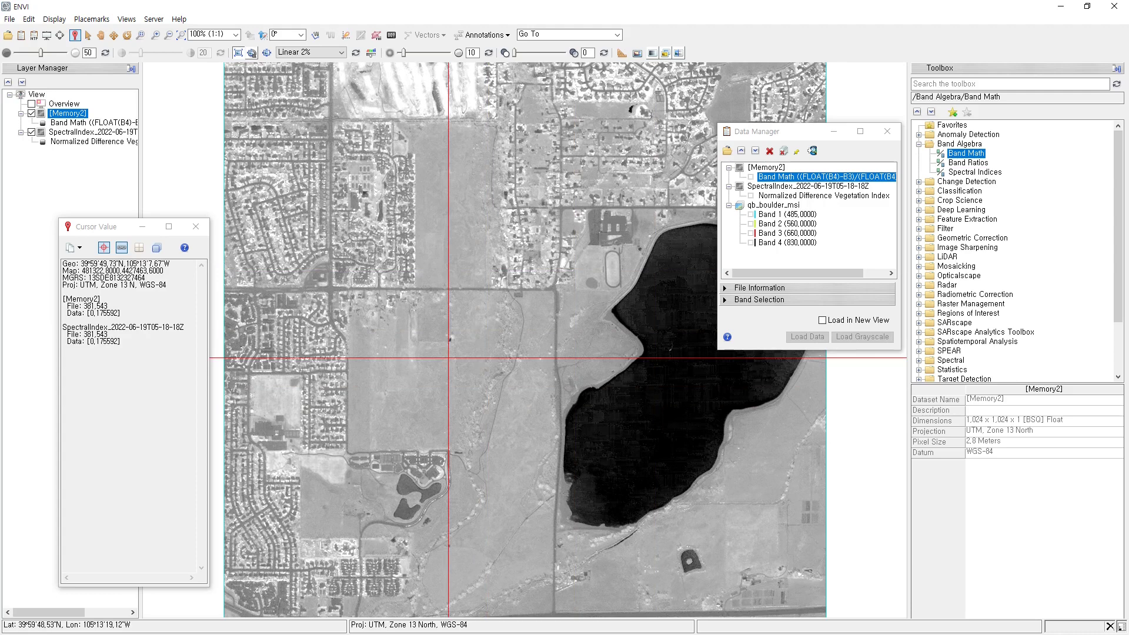
# Compute B11-B10 with Band Math into memory, using the Band Math NDVI as B11 and the SpectralIndex NDVI as B10, and load it in grayscale
pyautogui.doubleClick(966, 153)
pyautogui.write('B11-B10')
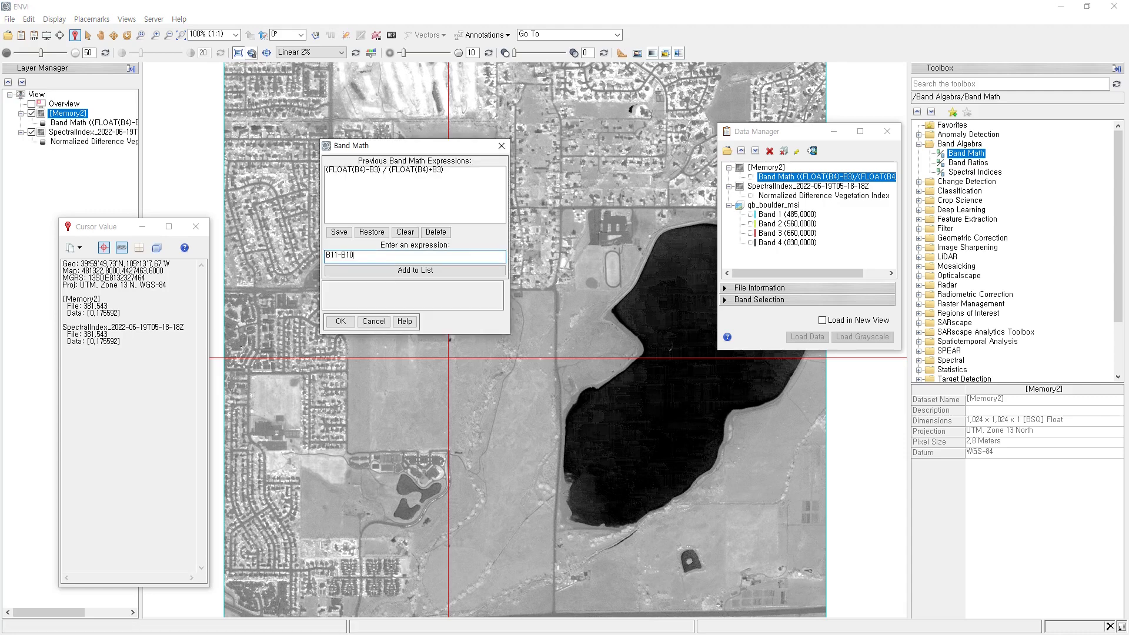
pyautogui.press('Return')
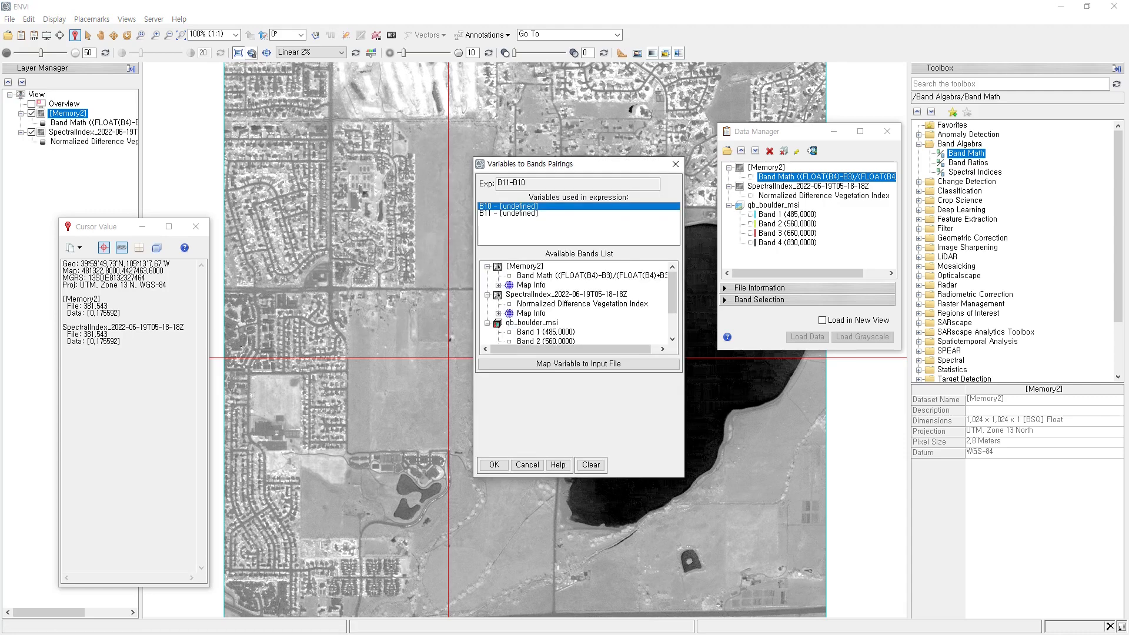
pyautogui.click(588, 275)
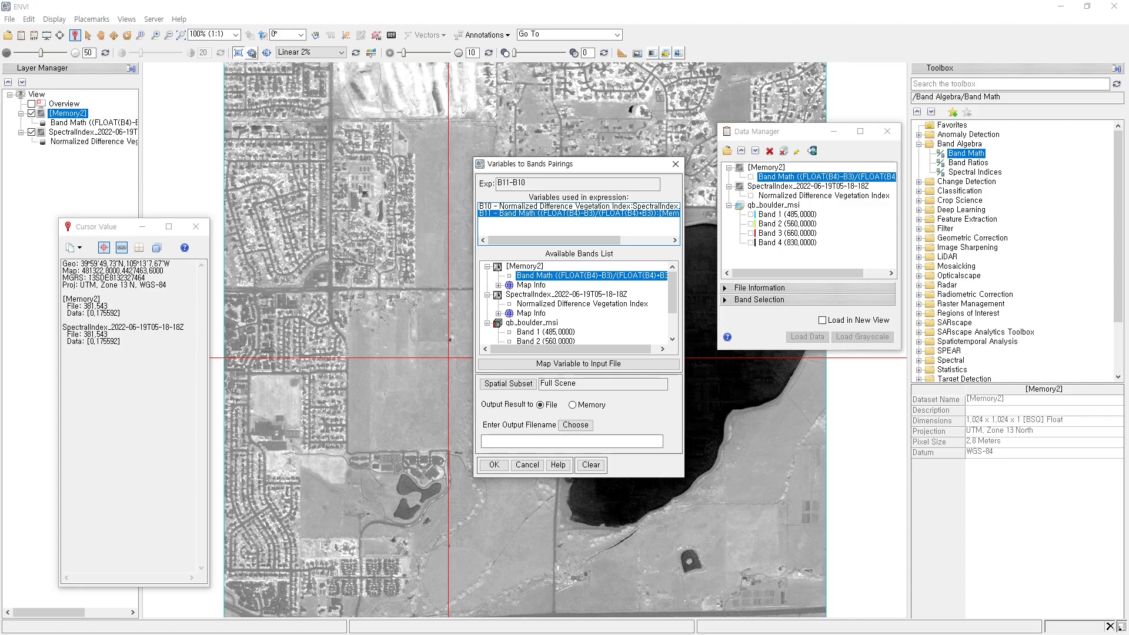
pyautogui.click(572, 405)
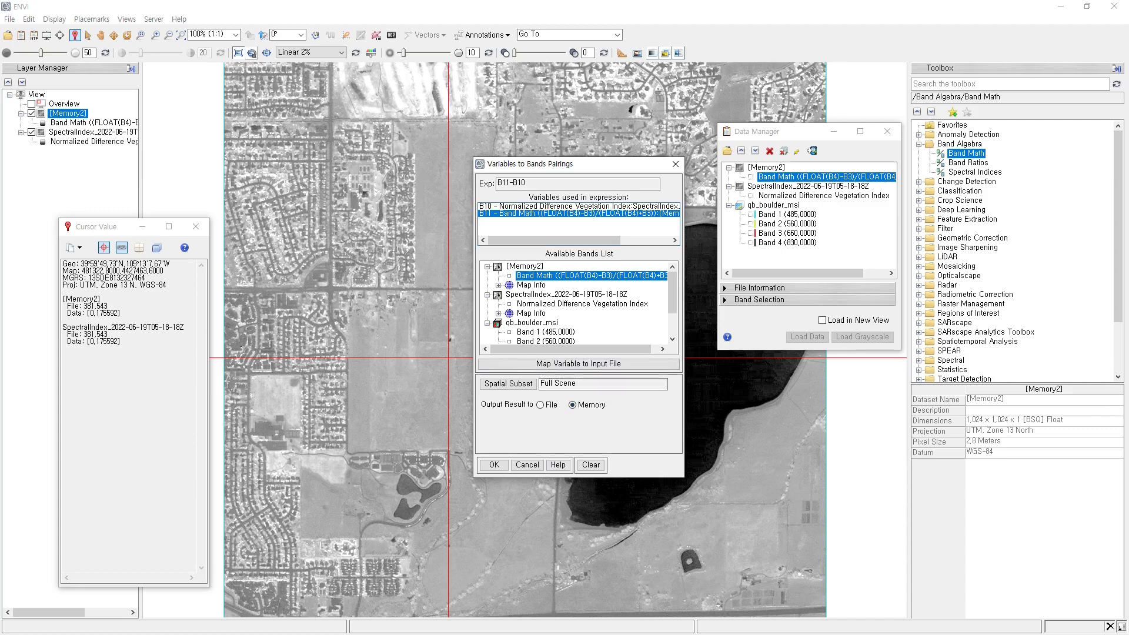
pyautogui.click(494, 465)
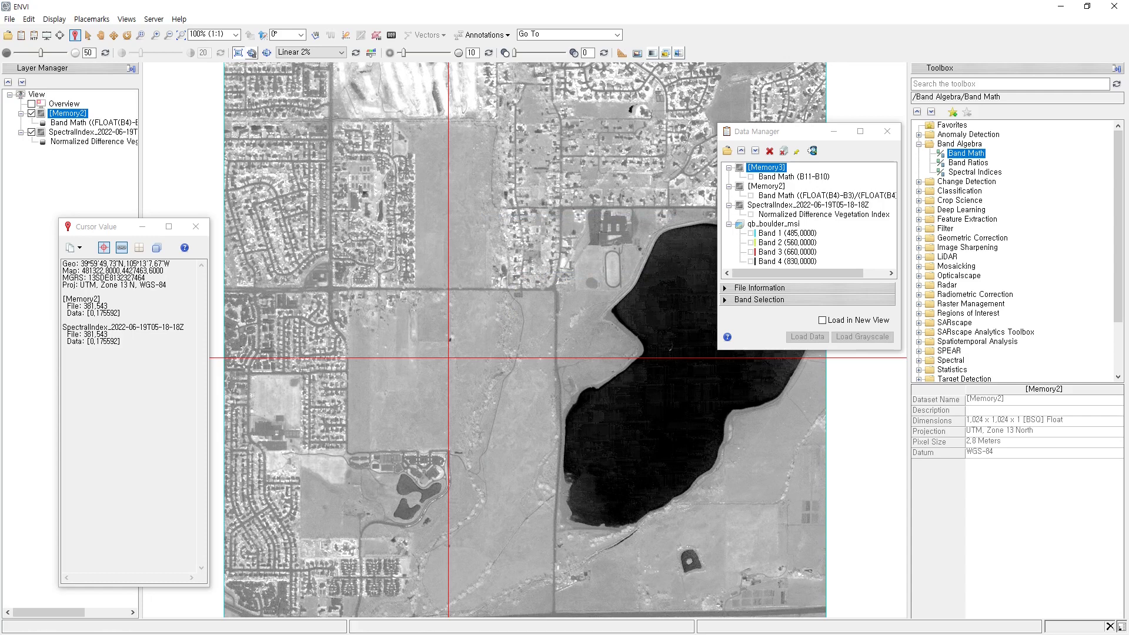
pyautogui.rightClick(770, 177)
pyautogui.click(812, 187)
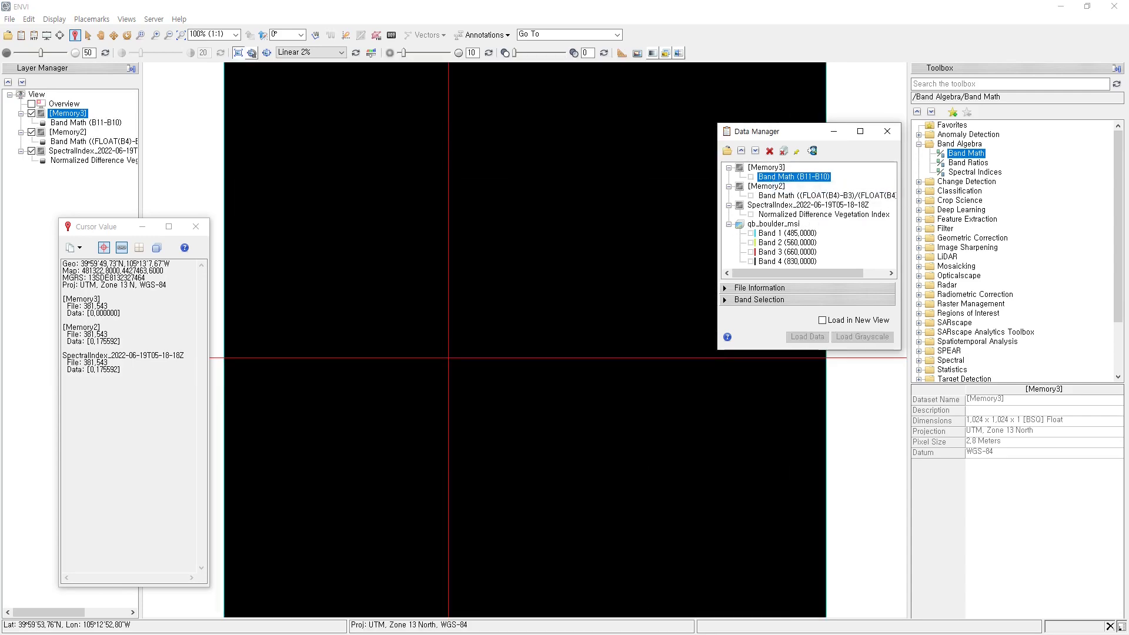
# Check the B11-B10 difference layer through its cursor values at several pixels and its Quick Stats
pyautogui.click(502, 315)
pyautogui.click(338, 307)
pyautogui.click(567, 493)
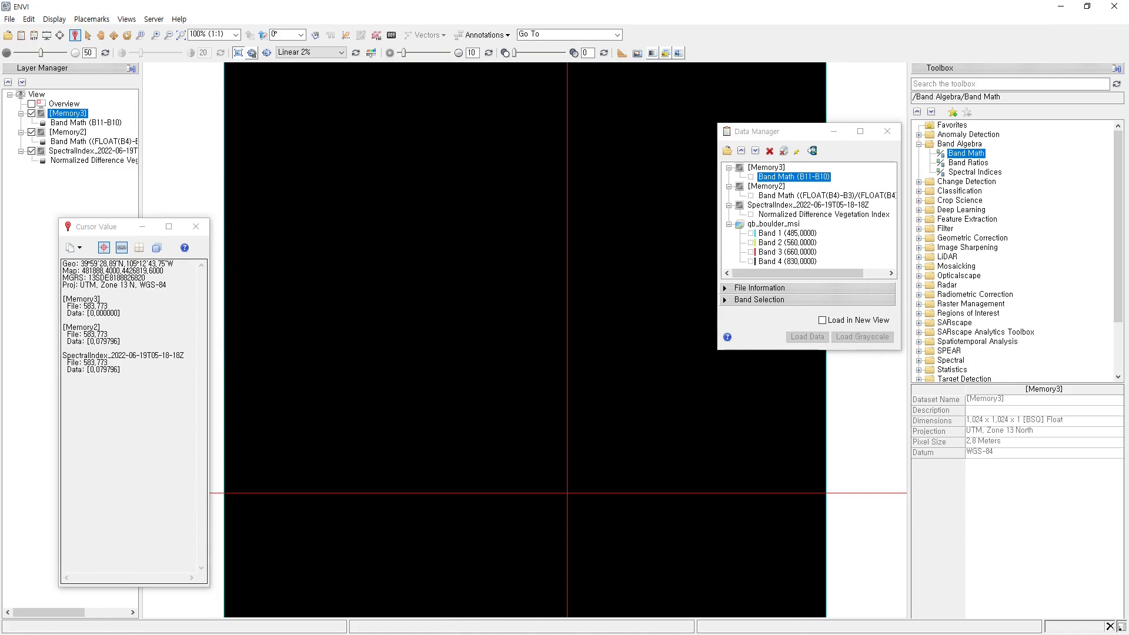
pyautogui.click(537, 449)
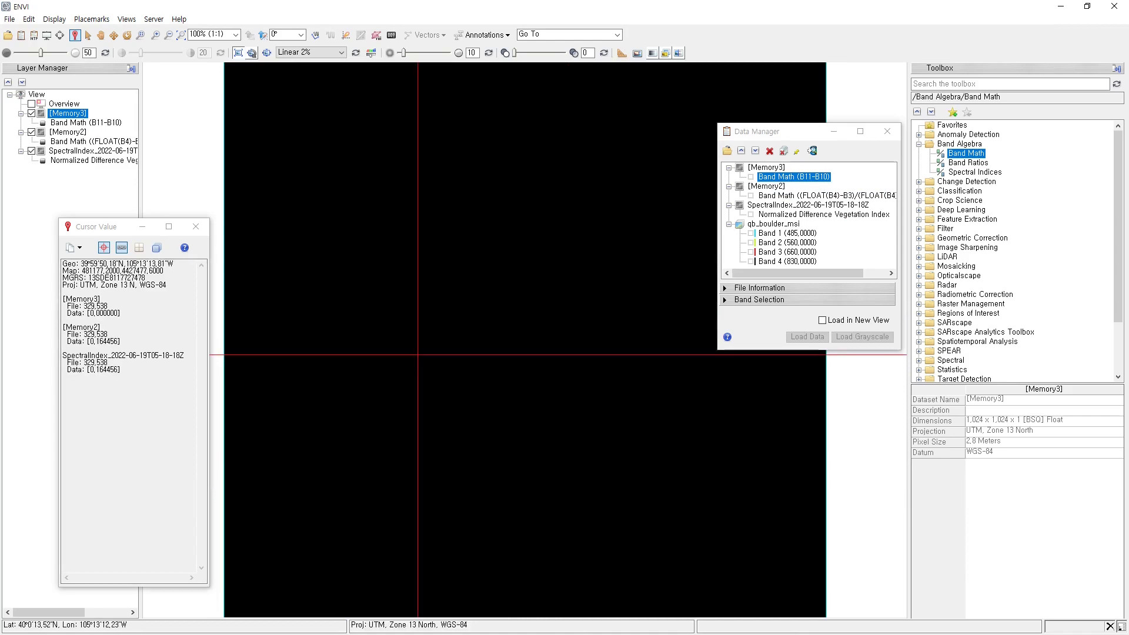
pyautogui.click(541, 395)
pyautogui.click(639, 386)
pyautogui.click(724, 494)
pyautogui.click(506, 508)
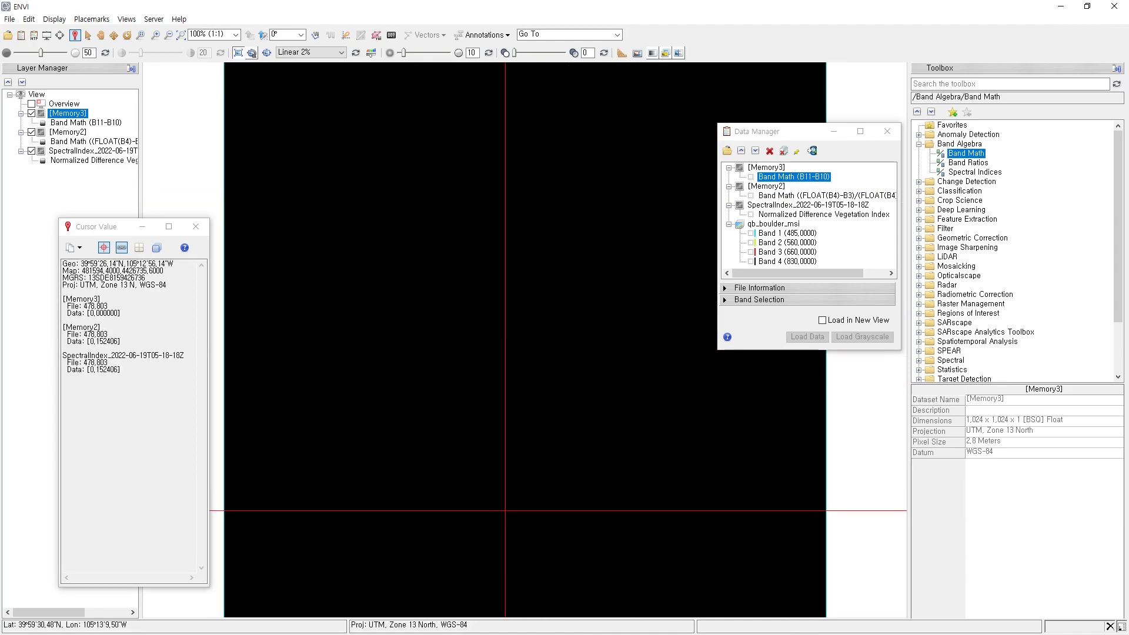
pyautogui.click(406, 336)
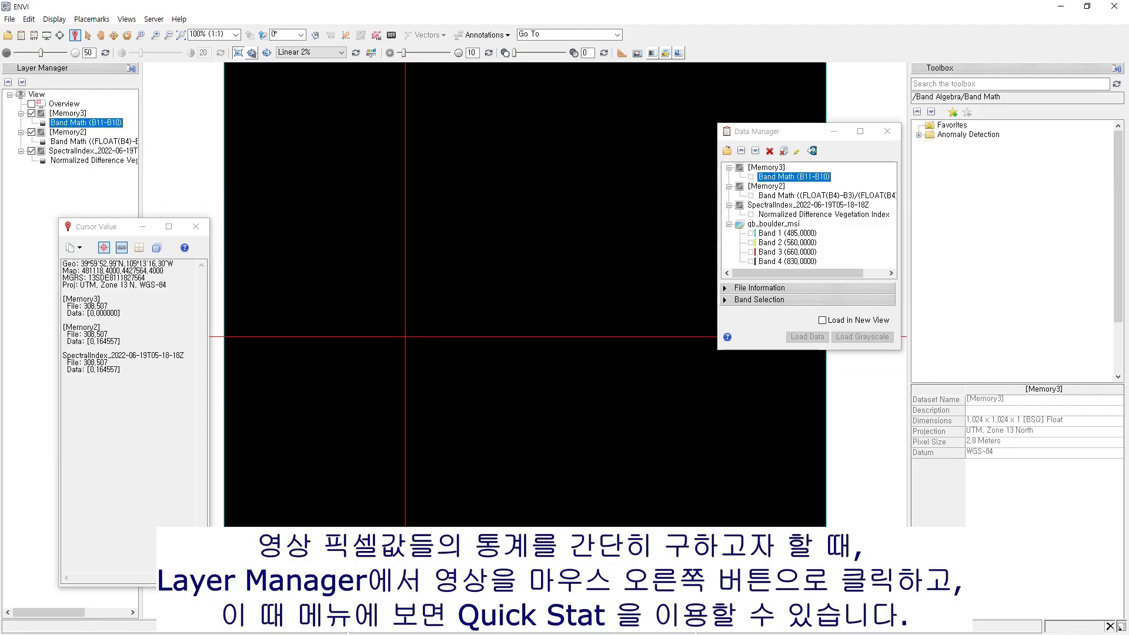
pyautogui.rightClick(71, 124)
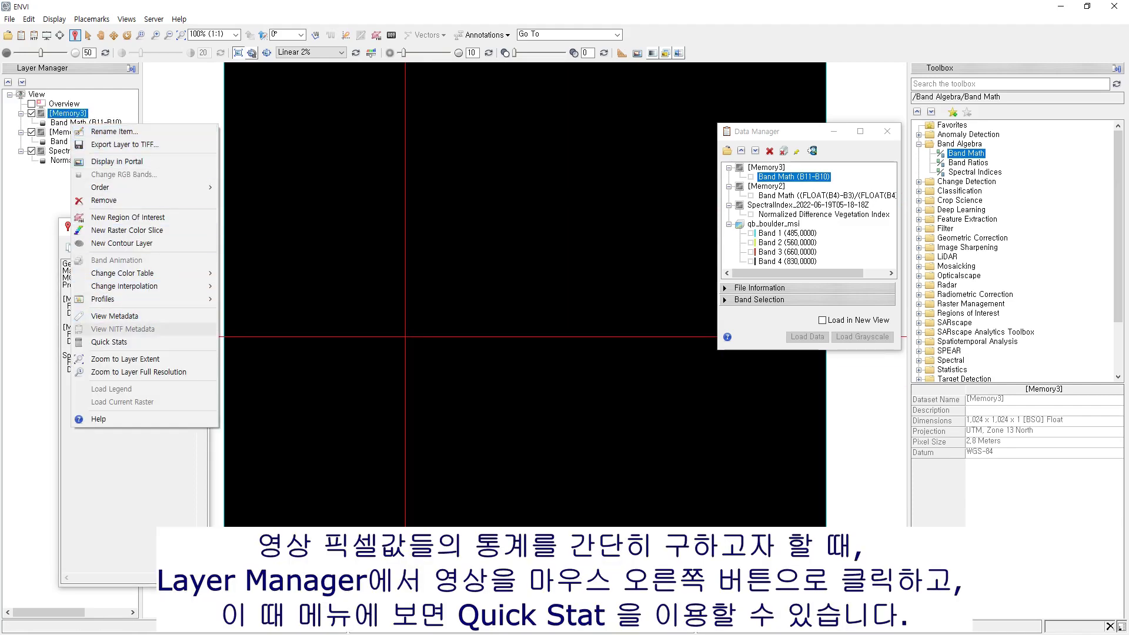
pyautogui.click(109, 341)
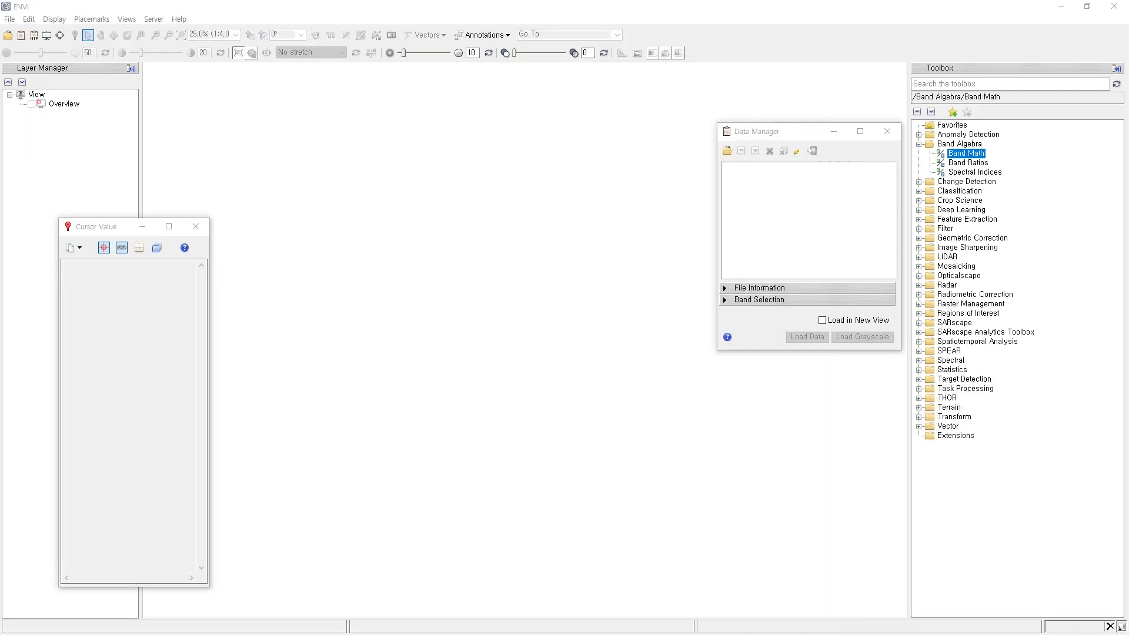
# Open the qb_boulder_msi and qb_boulder_pan images together from the ENVI56 data folder
pyautogui.click(10, 19)
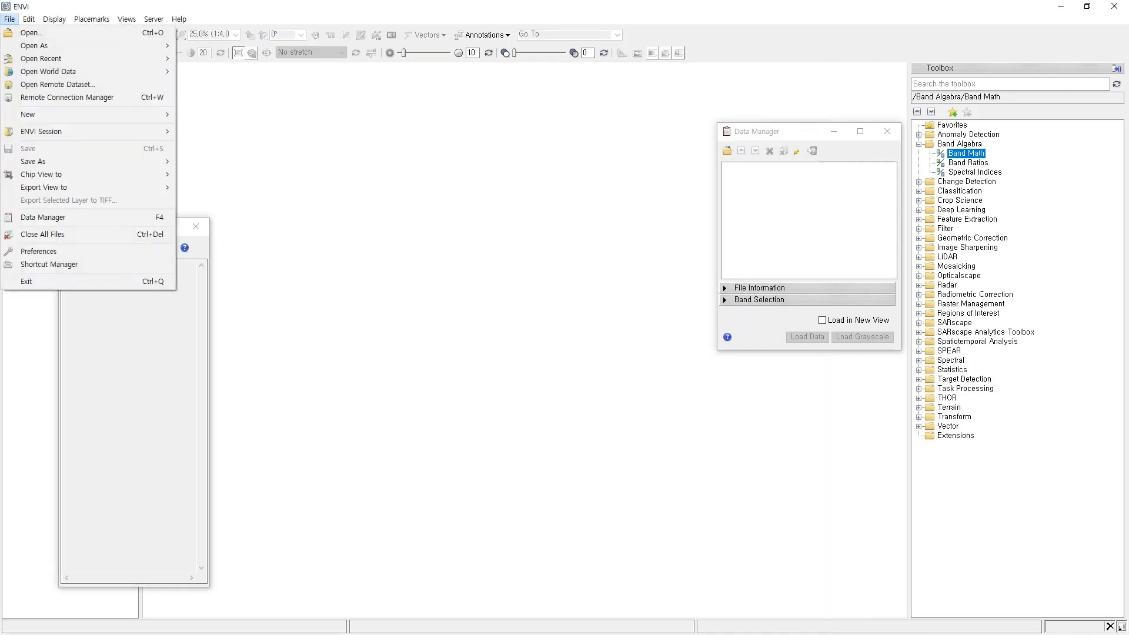
pyautogui.click(30, 32)
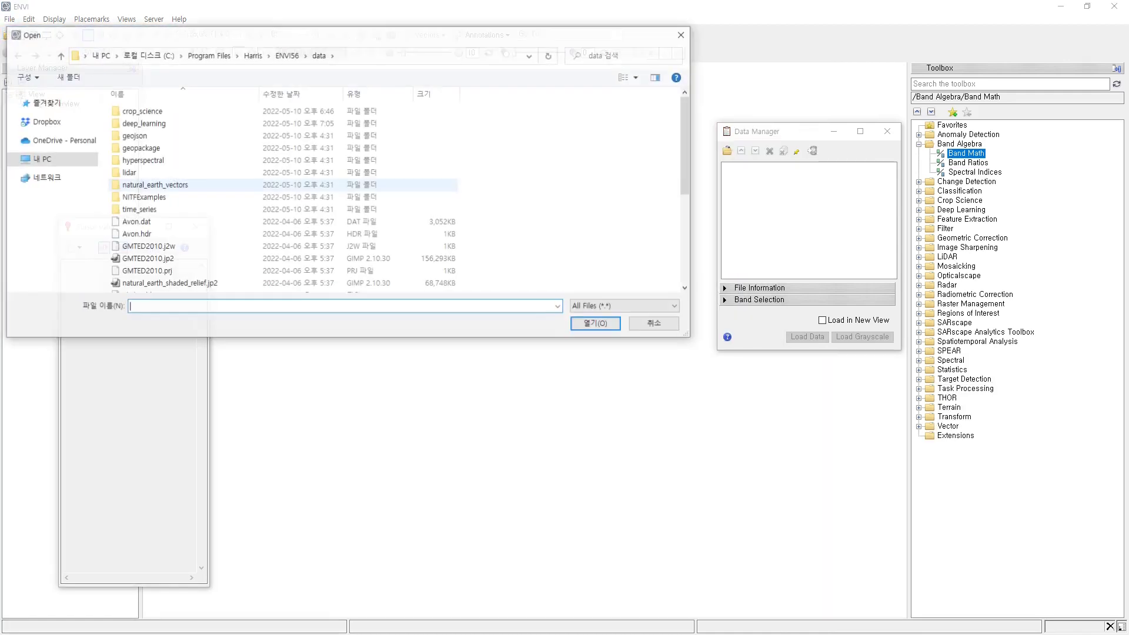
pyautogui.scroll(-2, 176, 212)
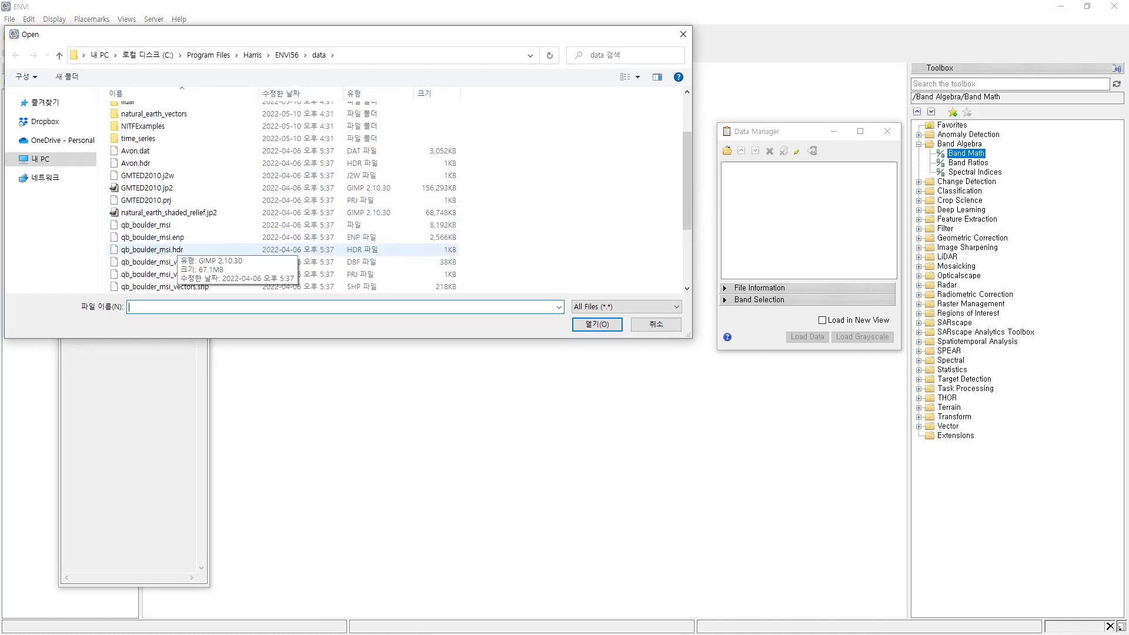
pyautogui.click(146, 225)
pyautogui.scroll(-2, 158, 232)
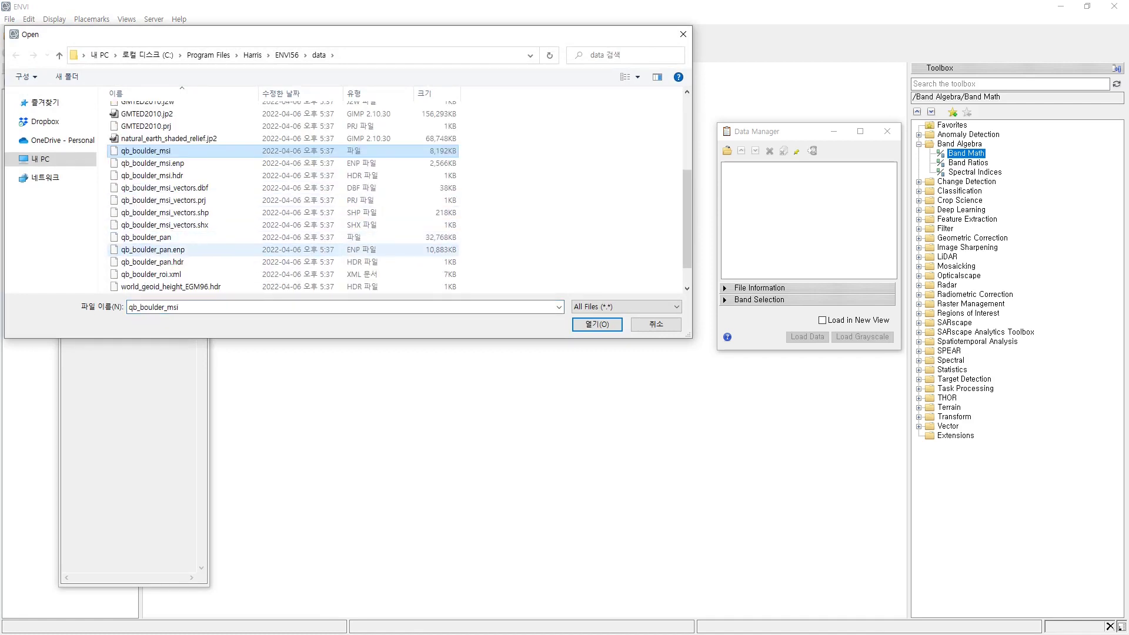
pyautogui.keyDown('ctrl'); pyautogui.click(168, 237); pyautogui.keyUp('ctrl')
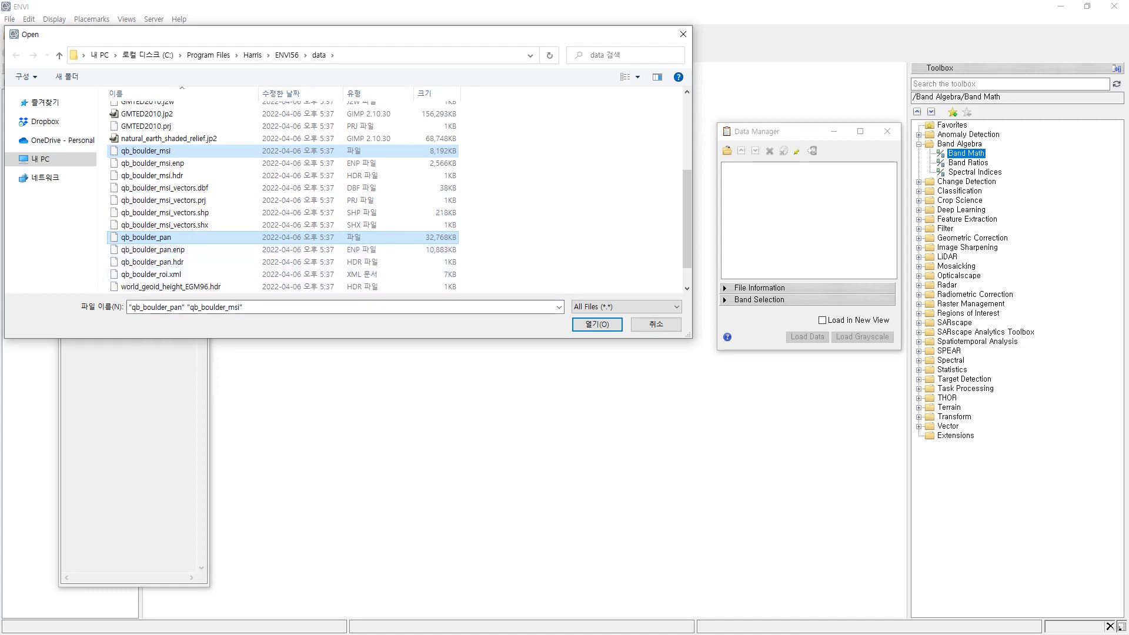
pyautogui.press('Return')
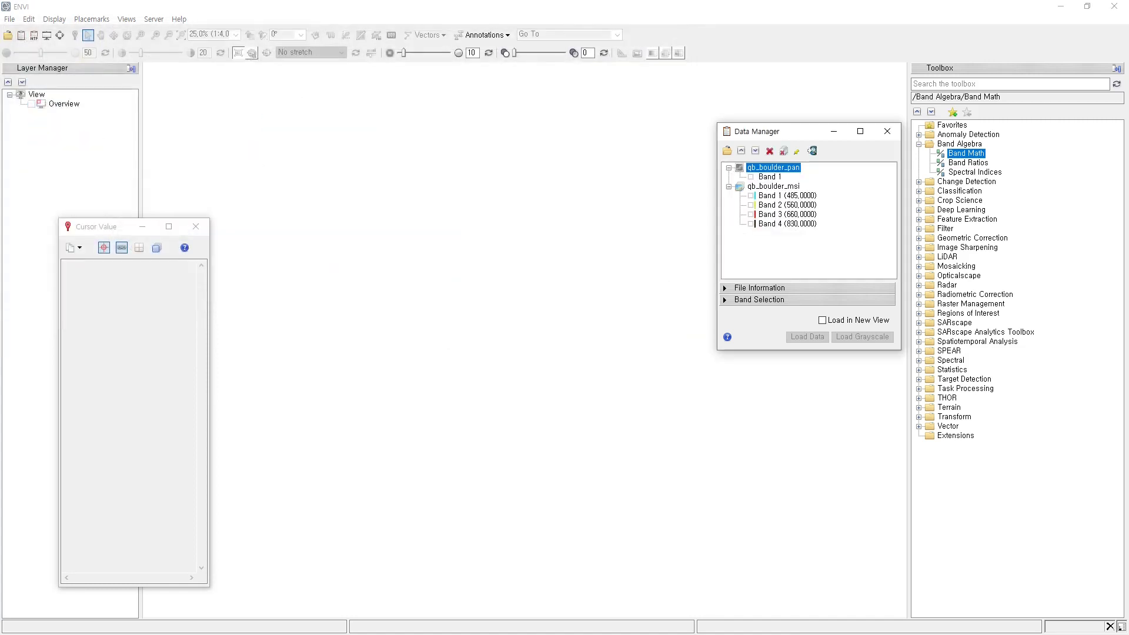
# Load qb_boulder_msi as a true color layer and qb_boulder_pan as a grayscale layer
pyautogui.rightClick(772, 185)
pyautogui.click(791, 194)
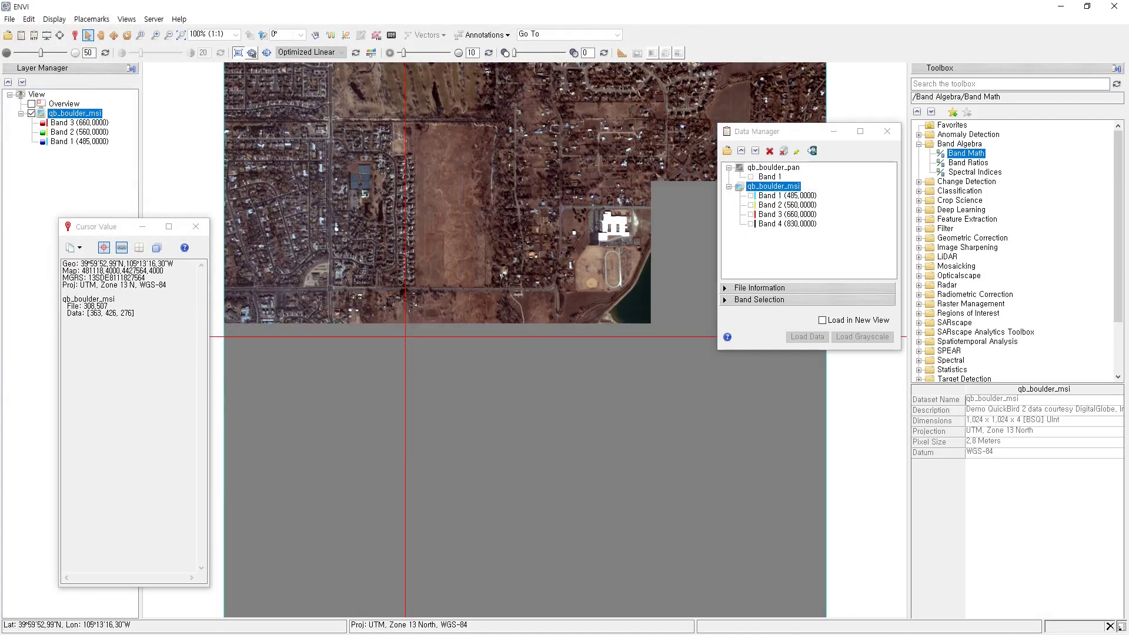
pyautogui.rightClick(773, 167)
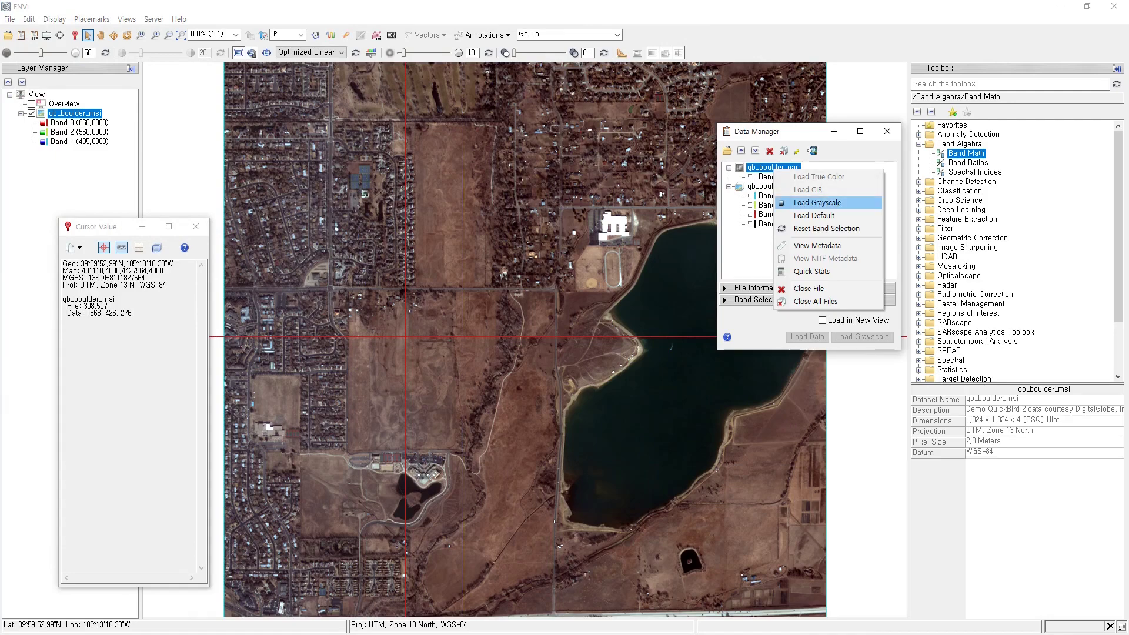
pyautogui.click(812, 203)
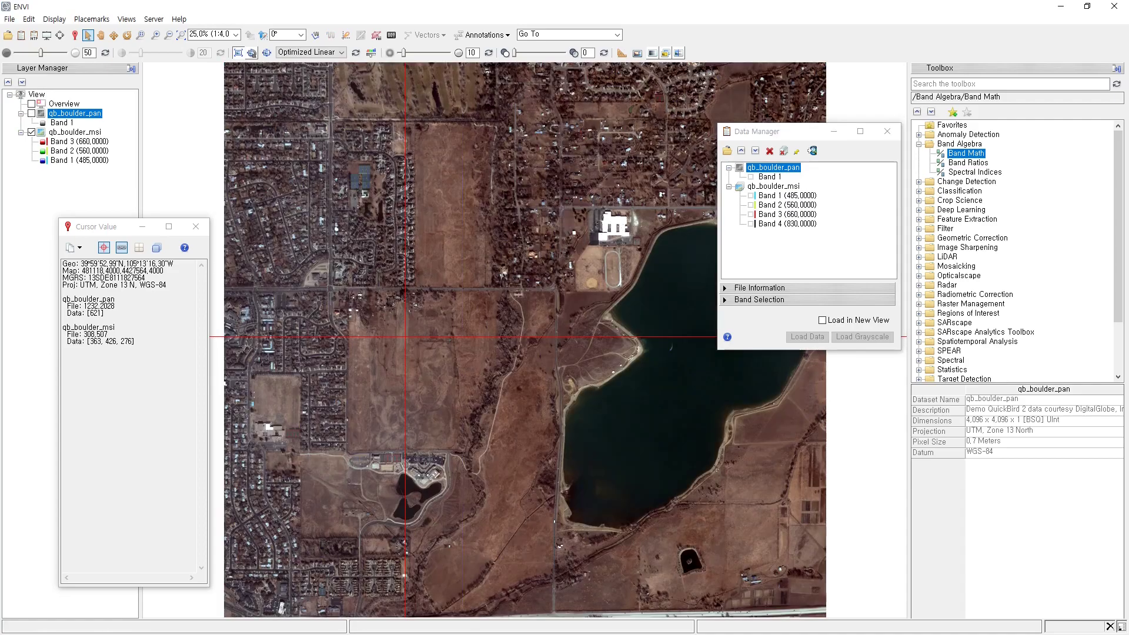
# Compare the pixel detail of the qb_boulder_pan and qb_boulder_msi layers over the path by toggling the panchromatic layer's display
pyautogui.scroll(10, 503, 374)
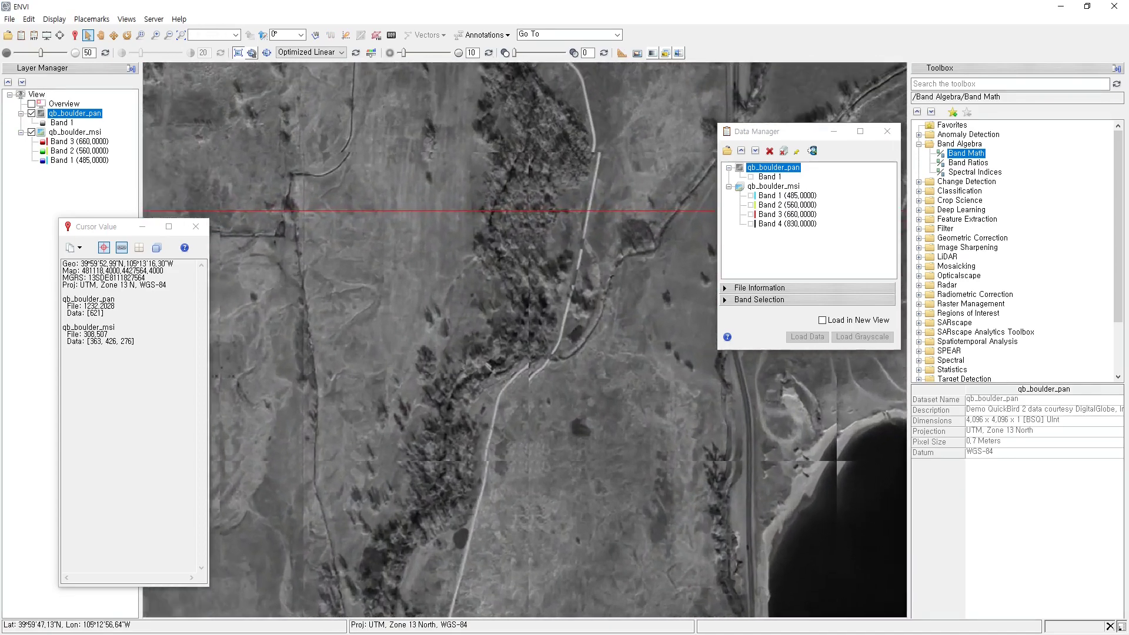
pyautogui.scroll(2, 504, 381)
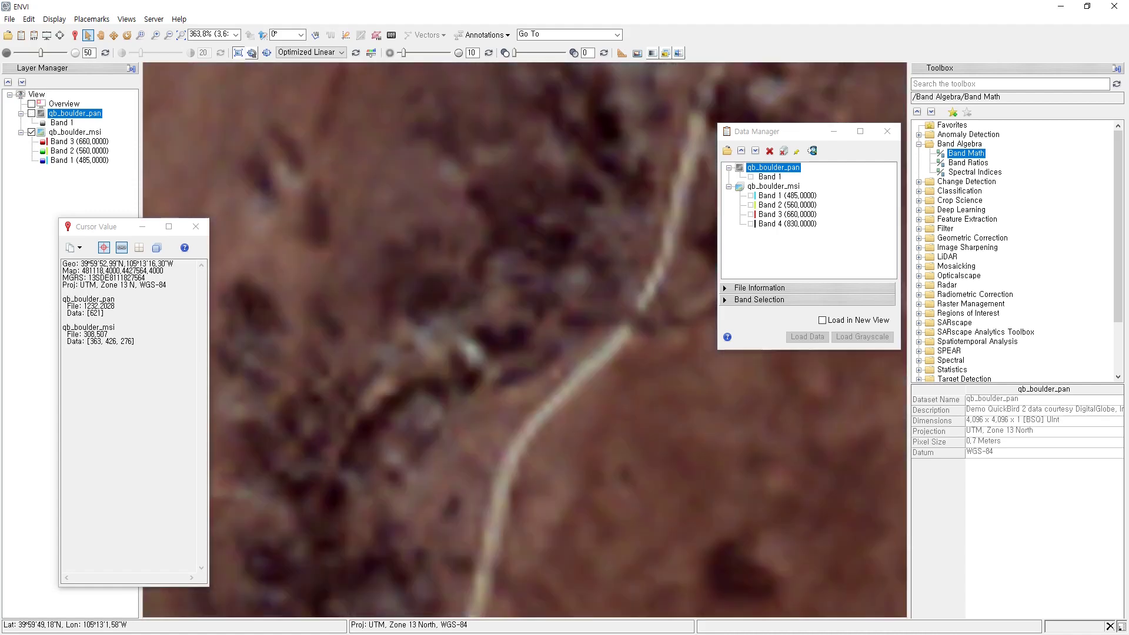
pyautogui.press('space')
pyautogui.click(74, 132)
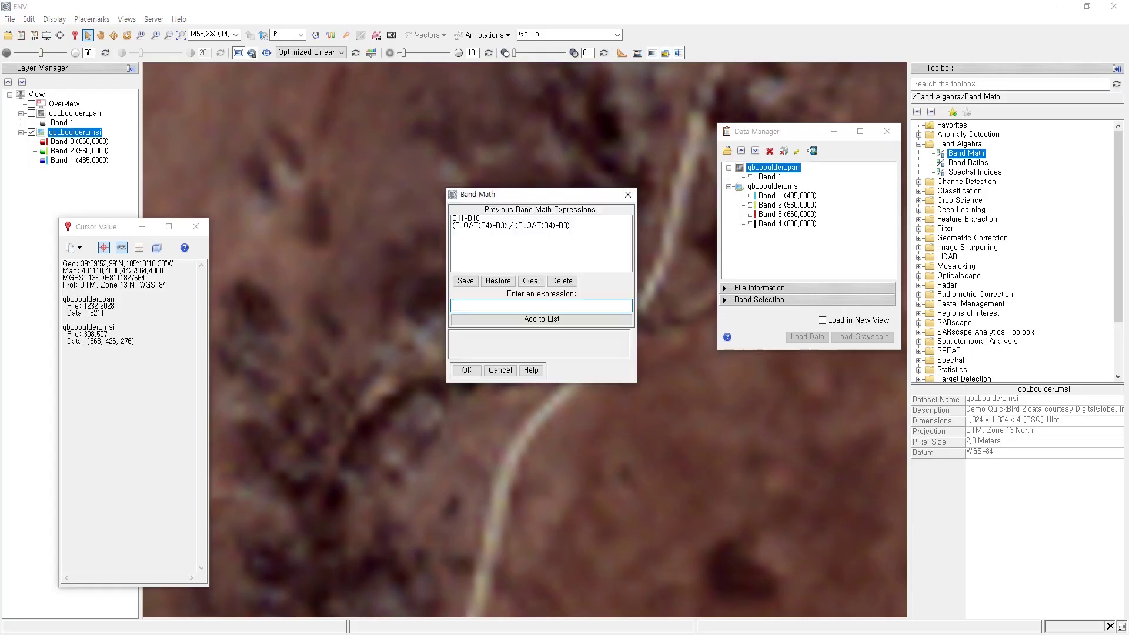
# Try to pair the Band Math expression B5+B3 with qb_boulder_pan Band 1 and qb_boulder_msi Band 3, then clear the pairings and cancel
pyautogui.write('B5+B3')
pyautogui.press('Return')
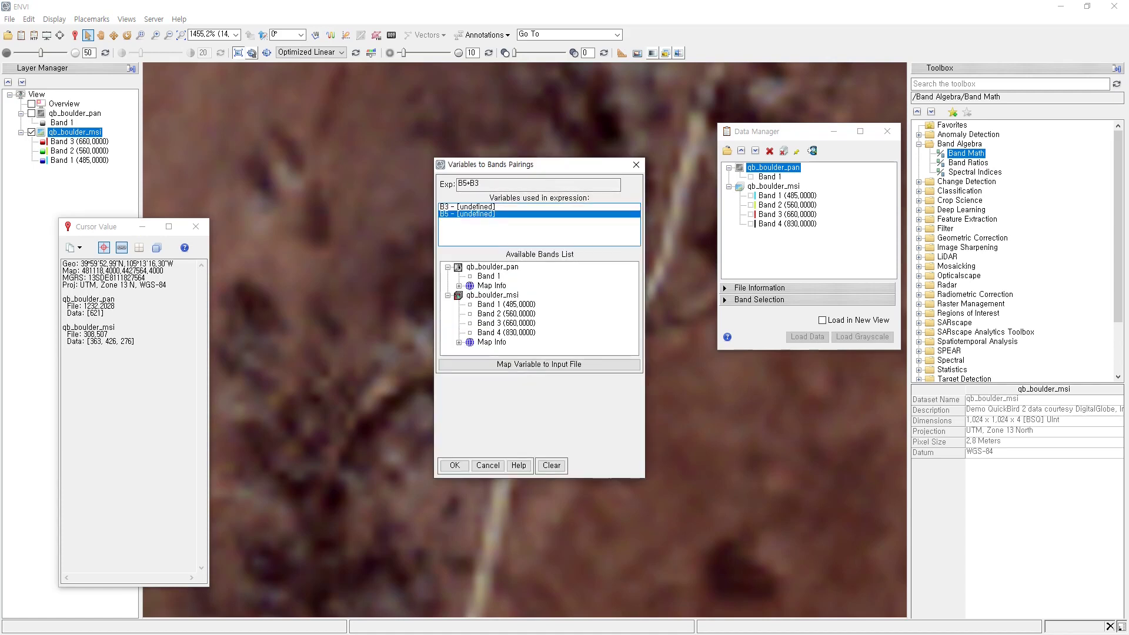
pyautogui.click(488, 276)
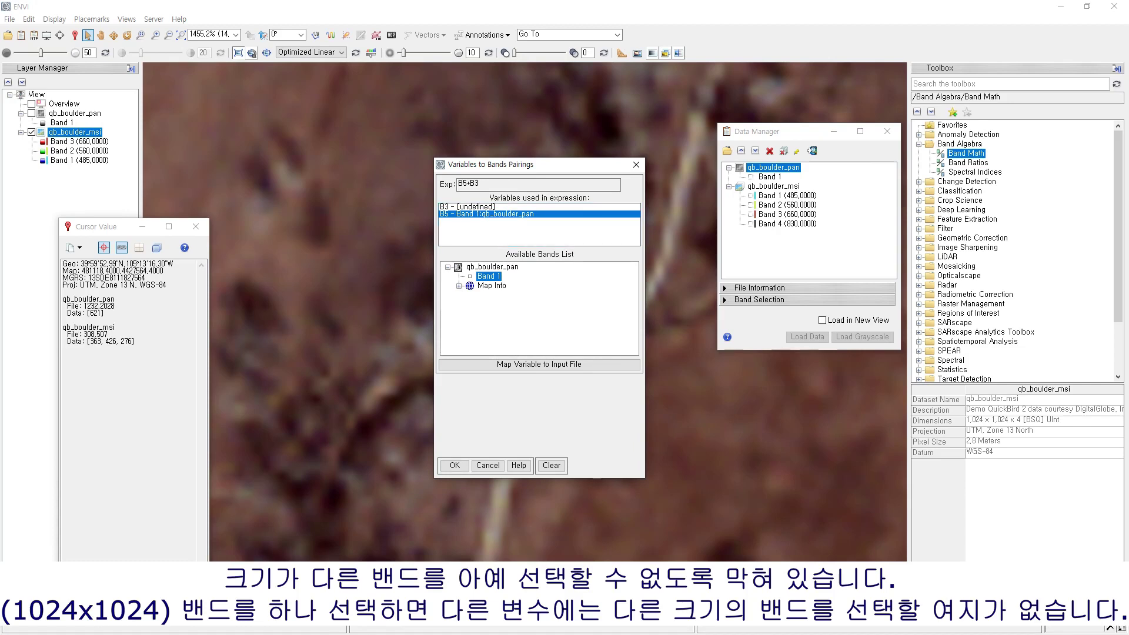
pyautogui.click(464, 207)
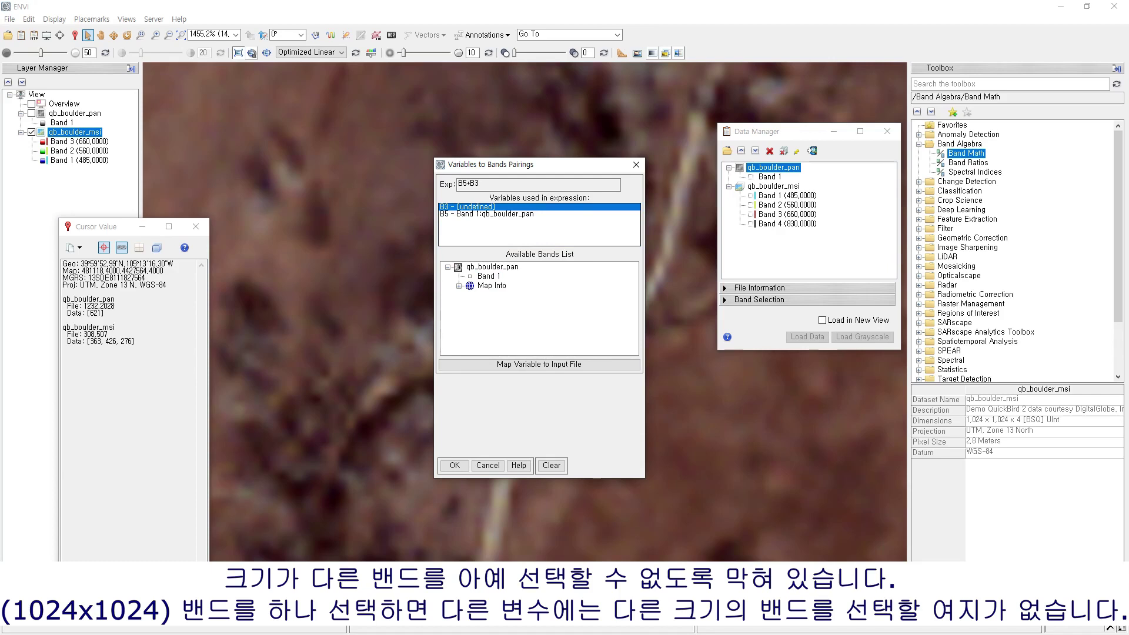
pyautogui.click(551, 465)
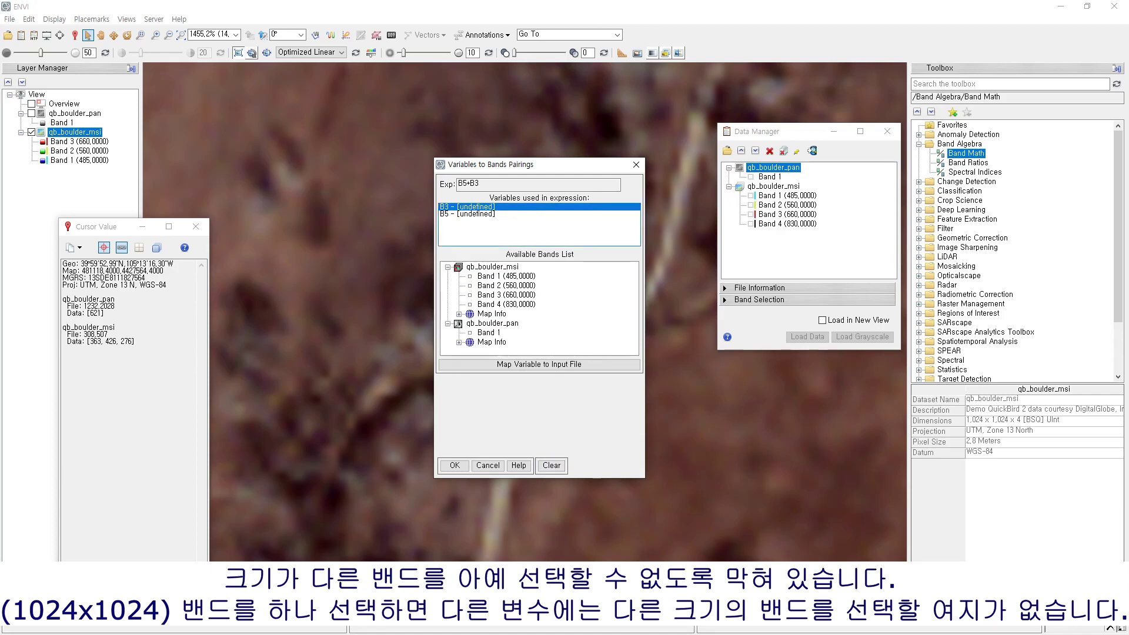
pyautogui.click(506, 295)
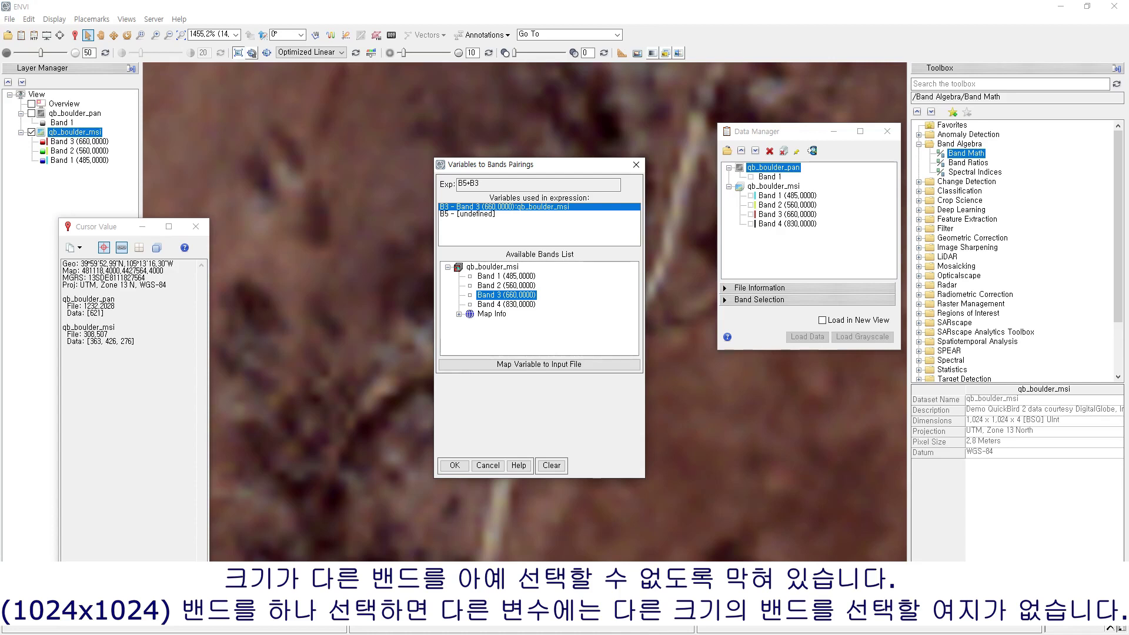
pyautogui.click(552, 465)
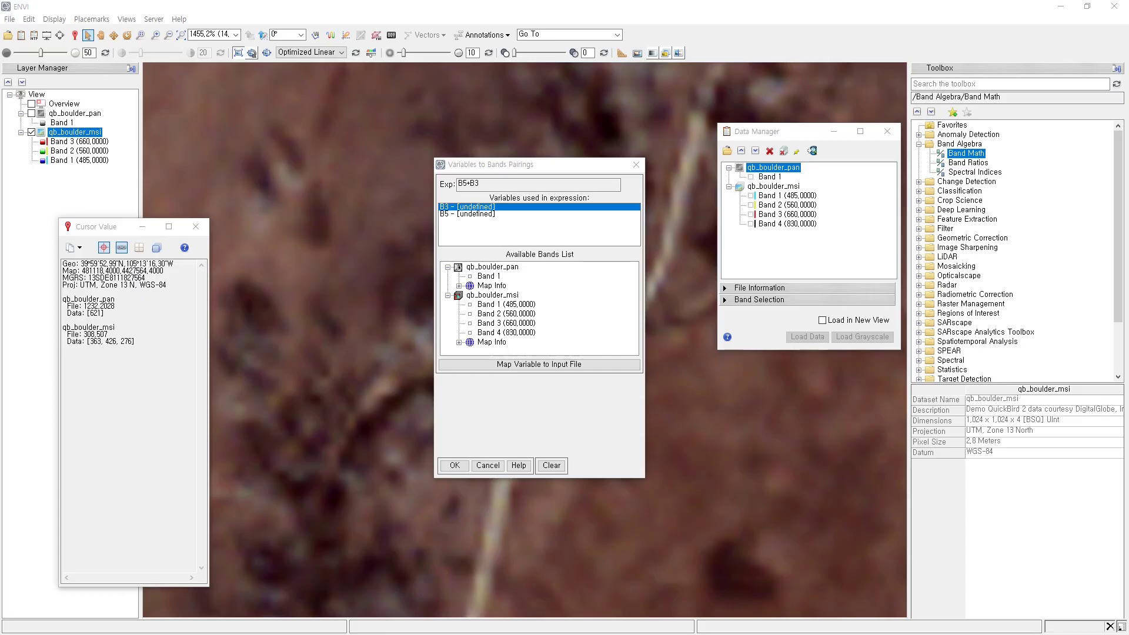
pyautogui.press('Escape')
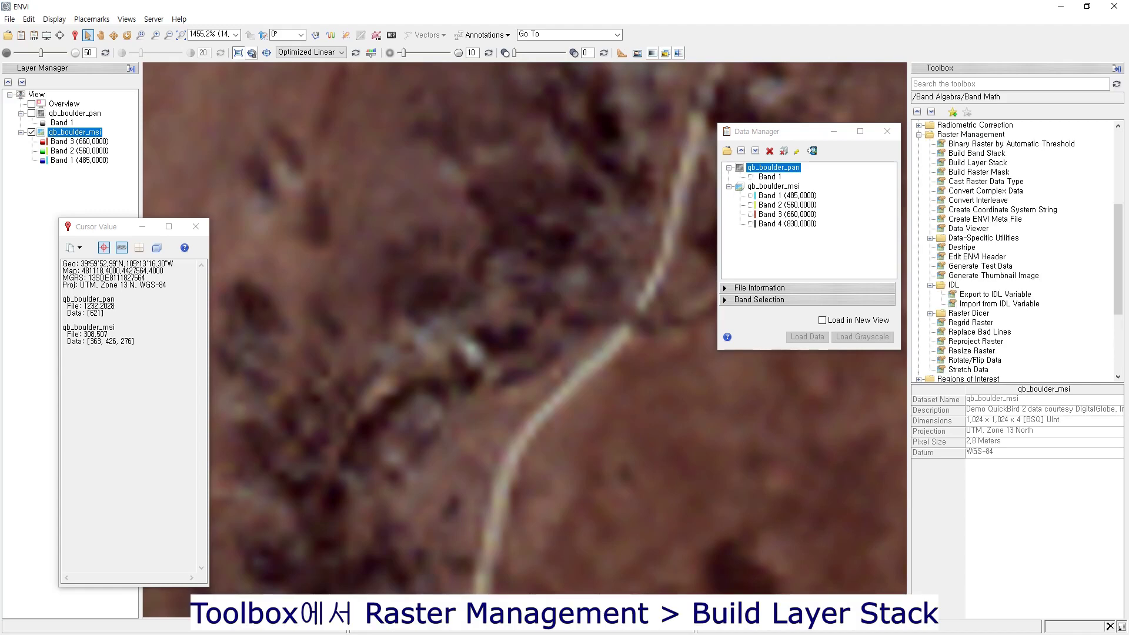
# Set up Build Layer Stack with qb_boulder_msi first and qb_boulder_pan second as the input rasters
pyautogui.doubleClick(977, 163)
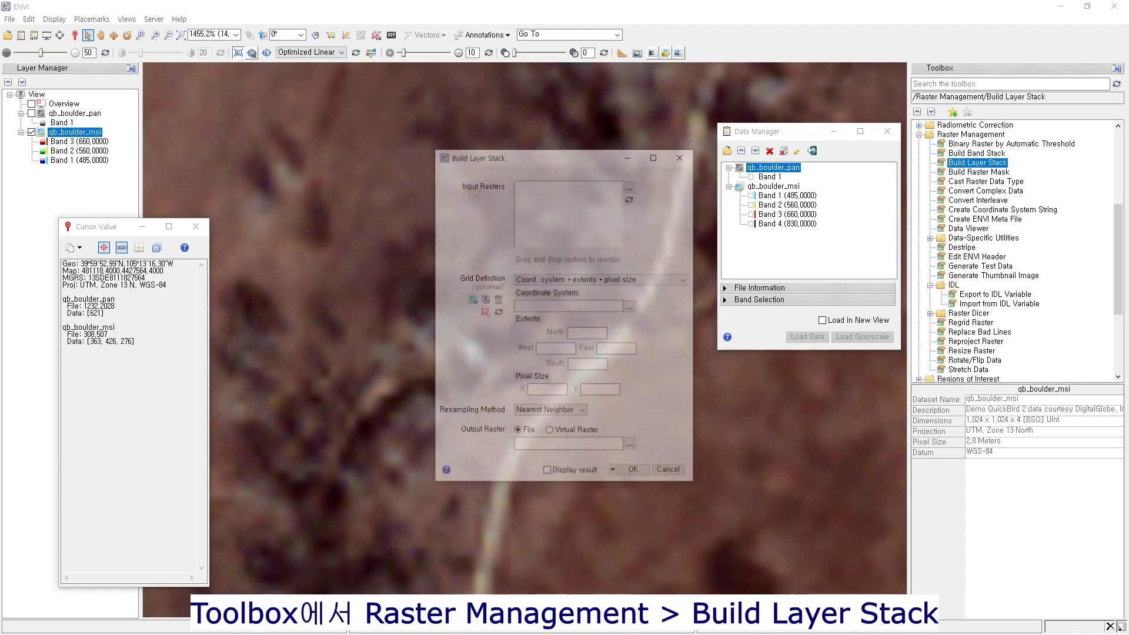
pyautogui.click(630, 185)
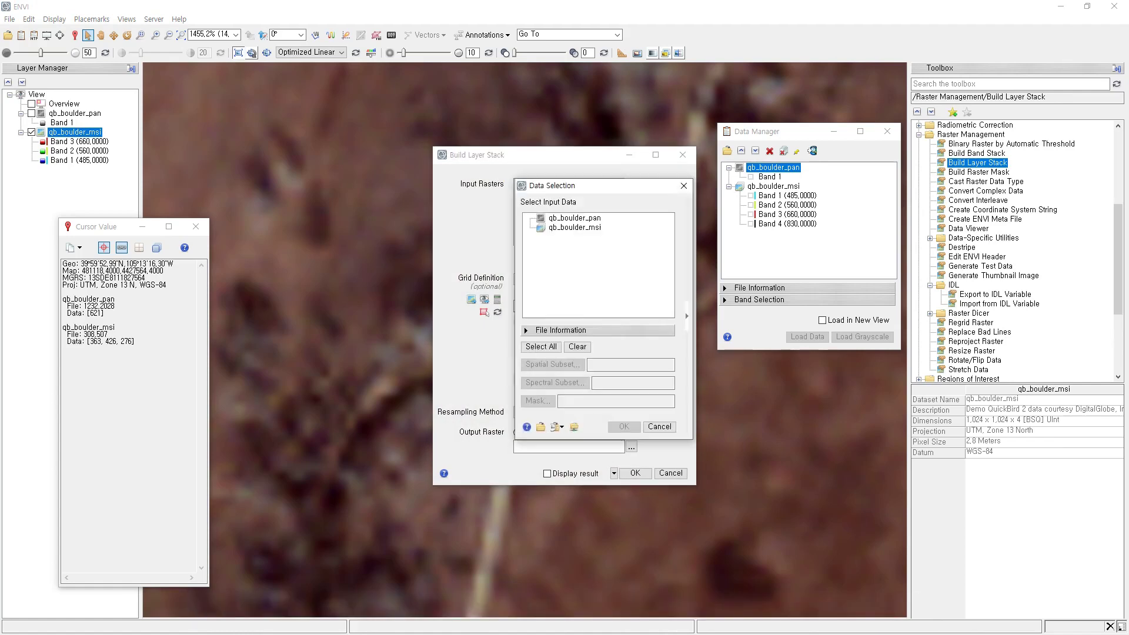
pyautogui.click(574, 218)
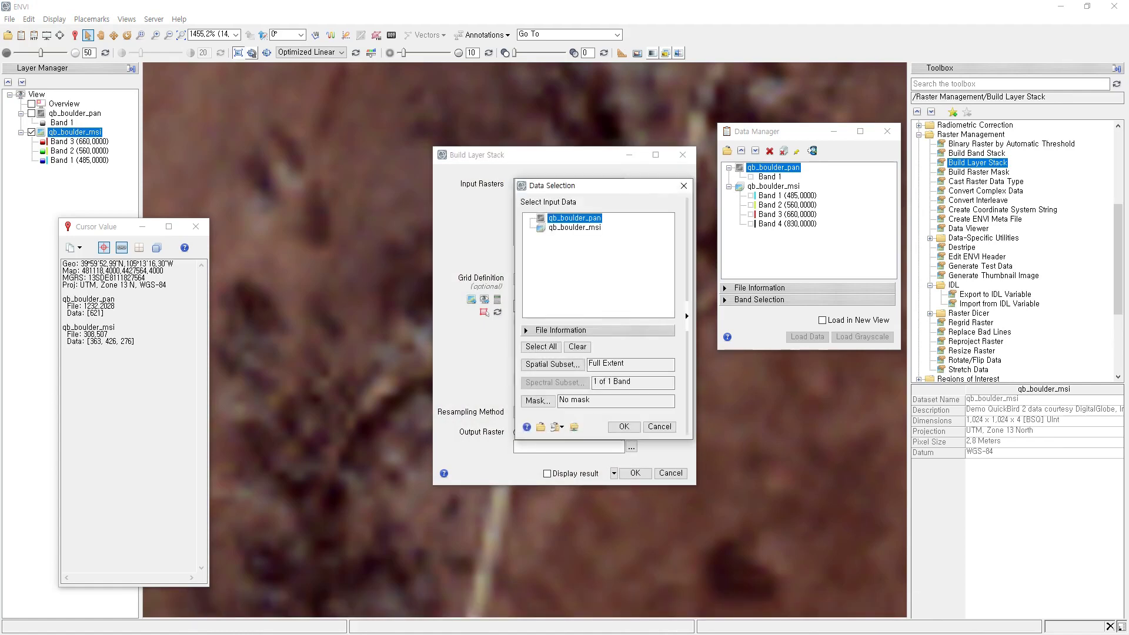
pyautogui.keyDown('ctrl'); pyautogui.click(574, 228); pyautogui.keyUp('ctrl')
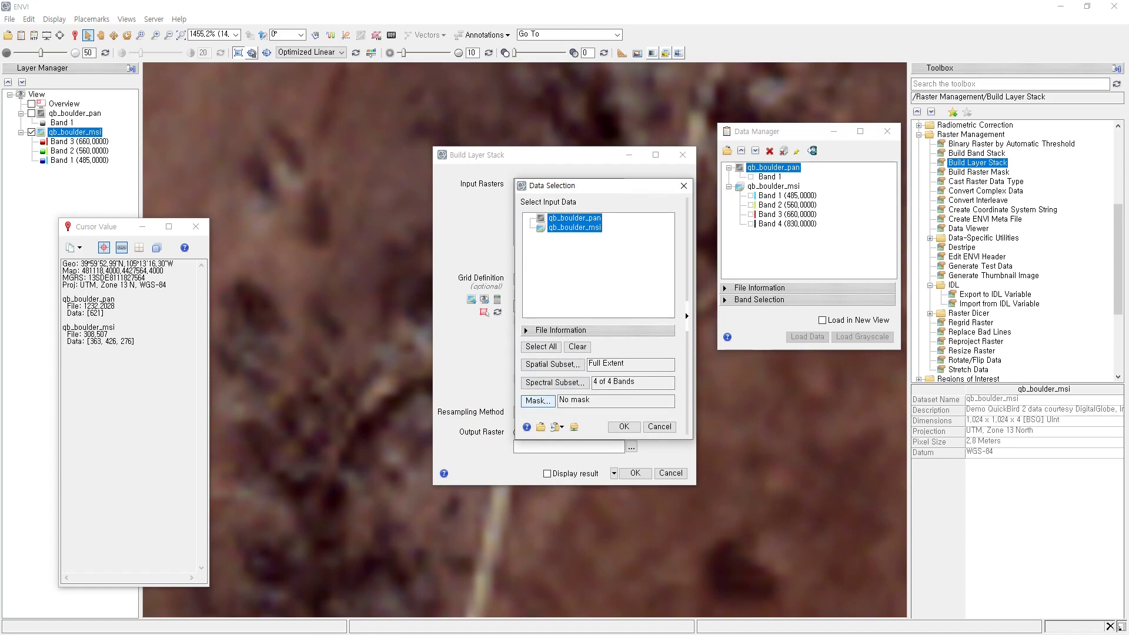
pyautogui.click(624, 426)
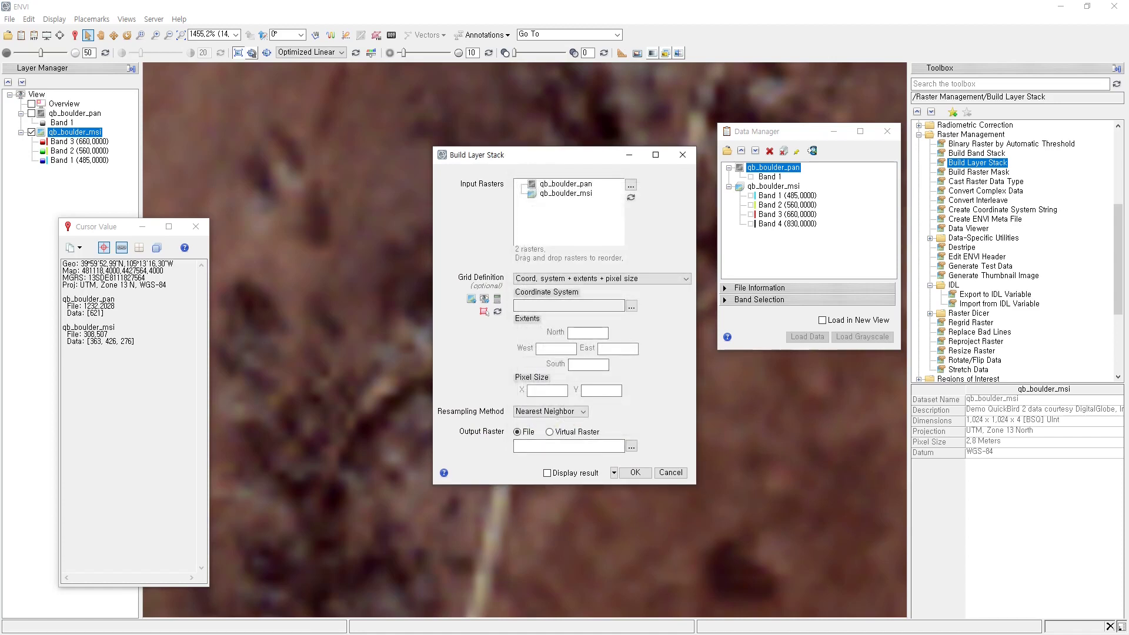
pyautogui.click(566, 193)
pyautogui.moveTo(566, 193); pyautogui.dragTo(565, 184)
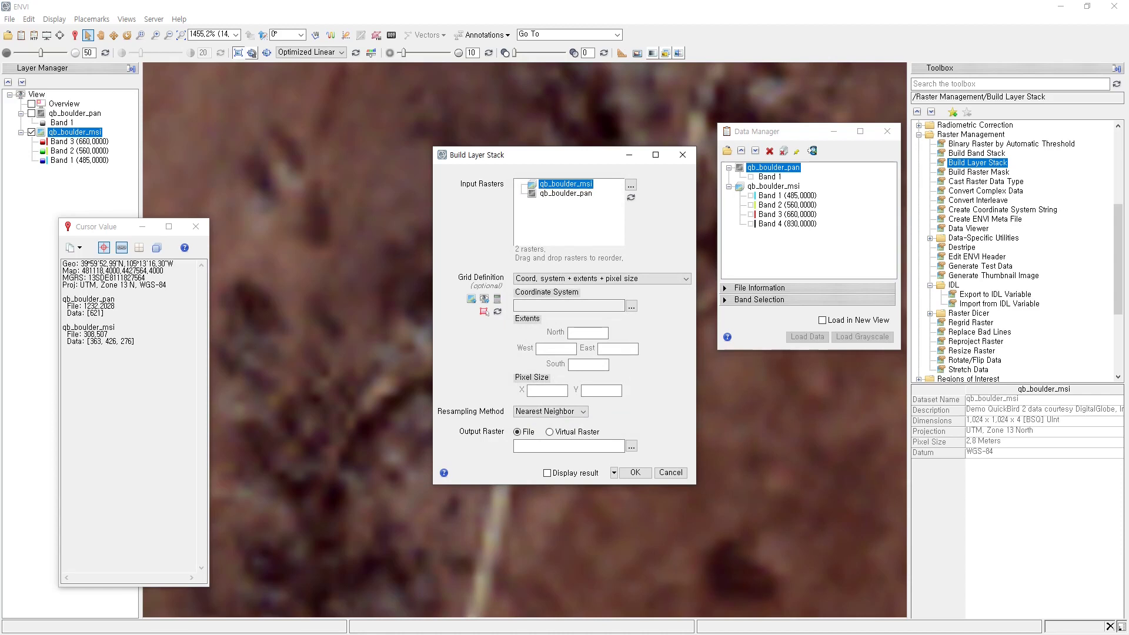
pyautogui.moveTo(566, 194); pyautogui.dragTo(567, 182)
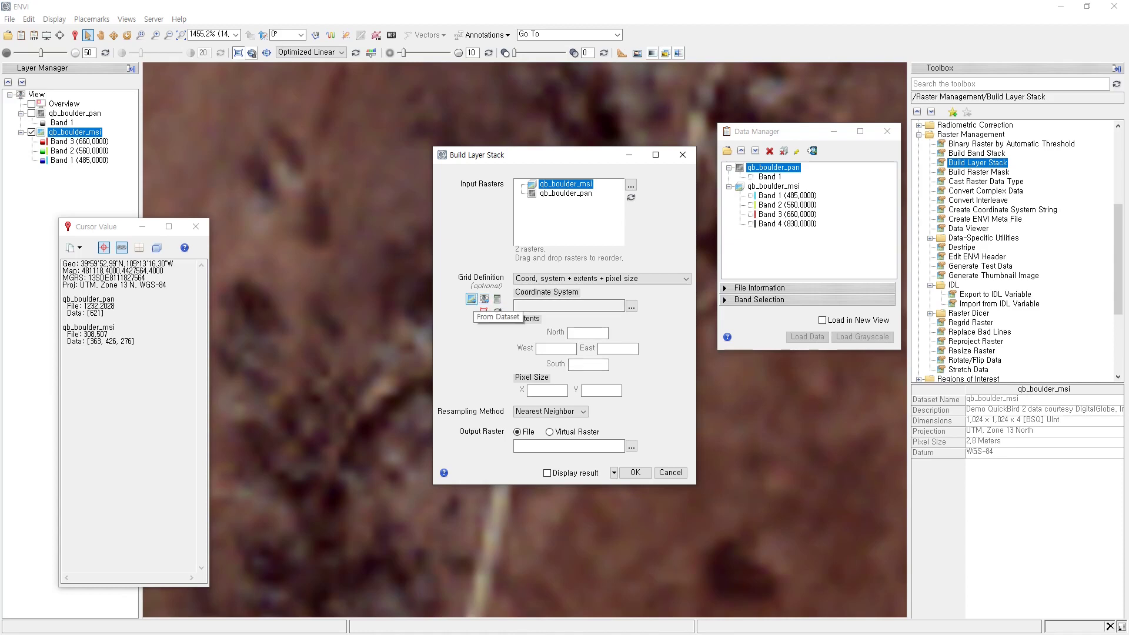
# Define the layer stack's output grid from the qb_boulder_pan dataset
pyautogui.click(471, 299)
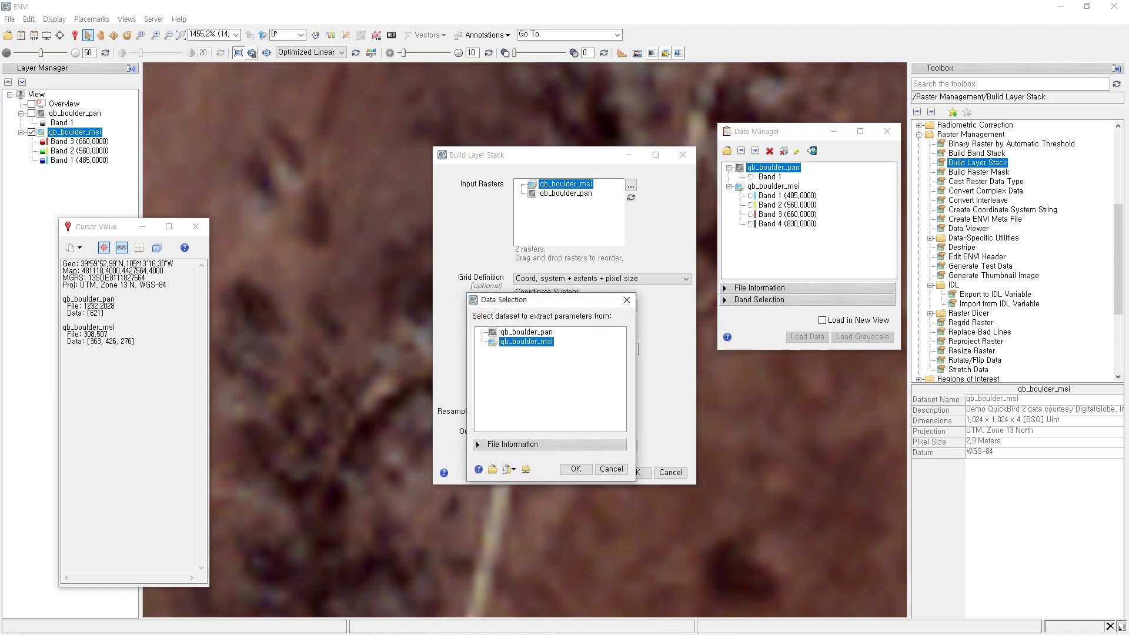
pyautogui.click(750, 298)
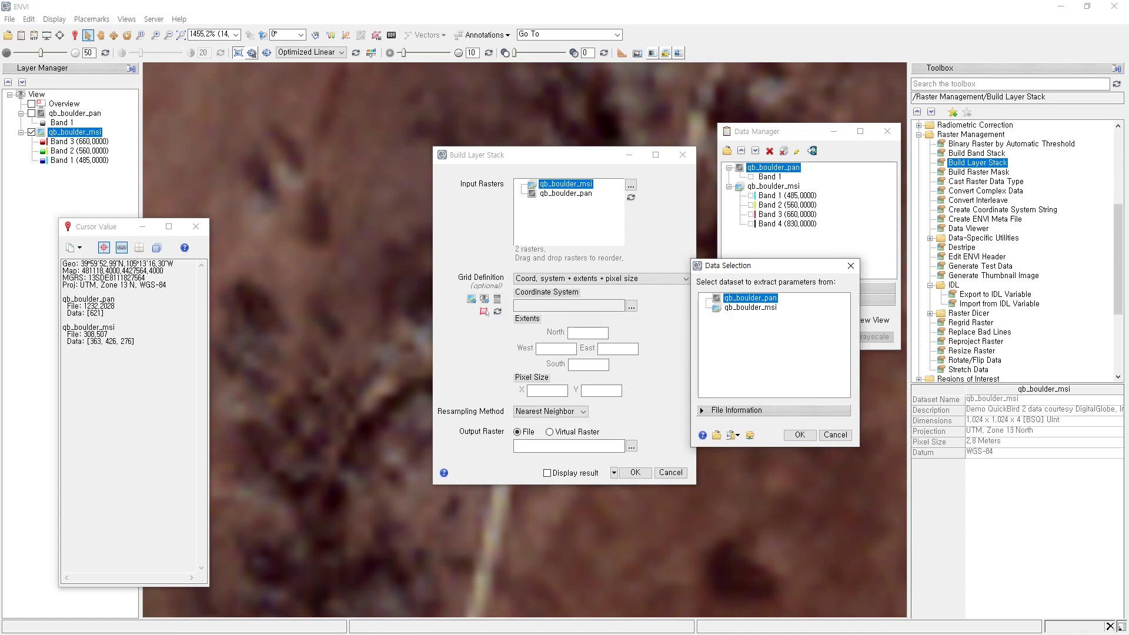
pyautogui.click(750, 307)
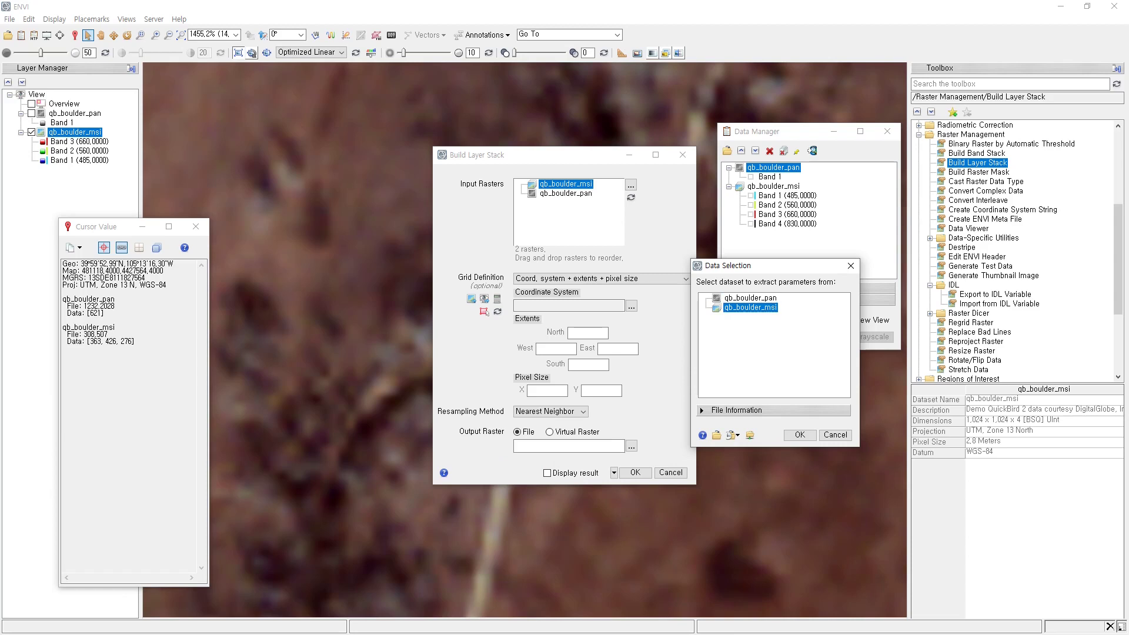
pyautogui.click(750, 298)
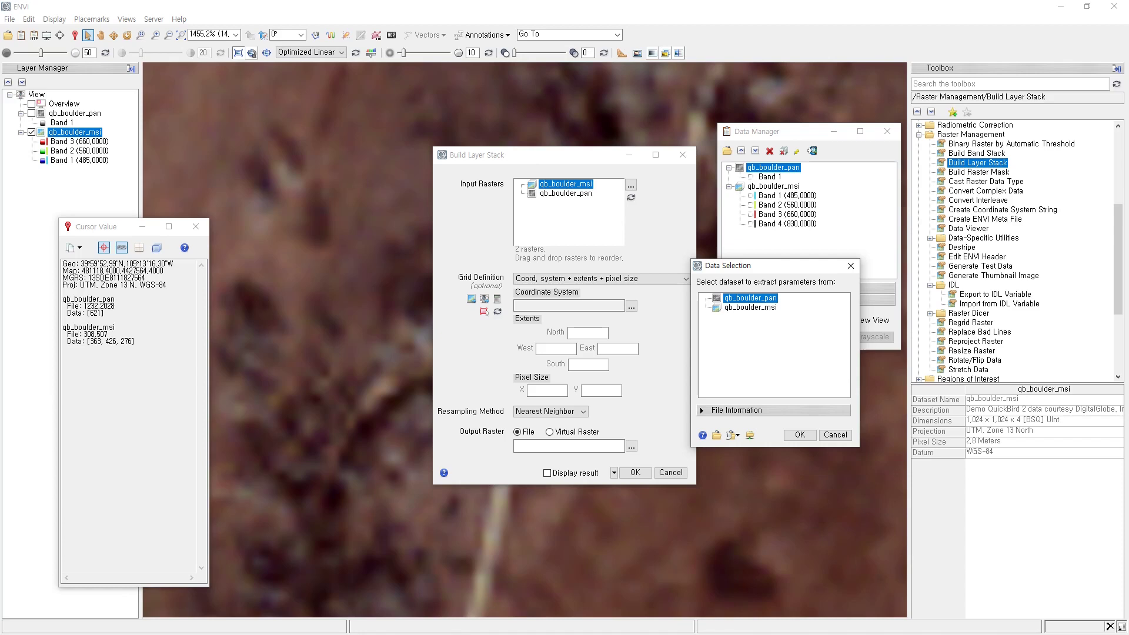
pyautogui.press('Return')
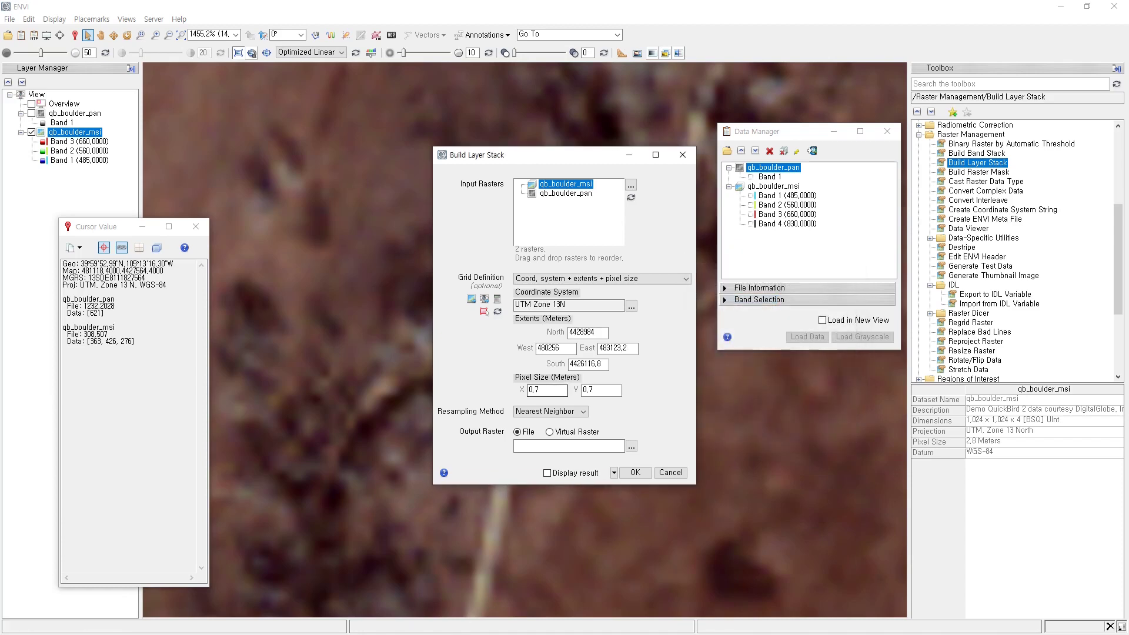
# Set the layer stack's resampling method to Bilinear and build the stack
pyautogui.press('Tab')
pyautogui.press('Tab')
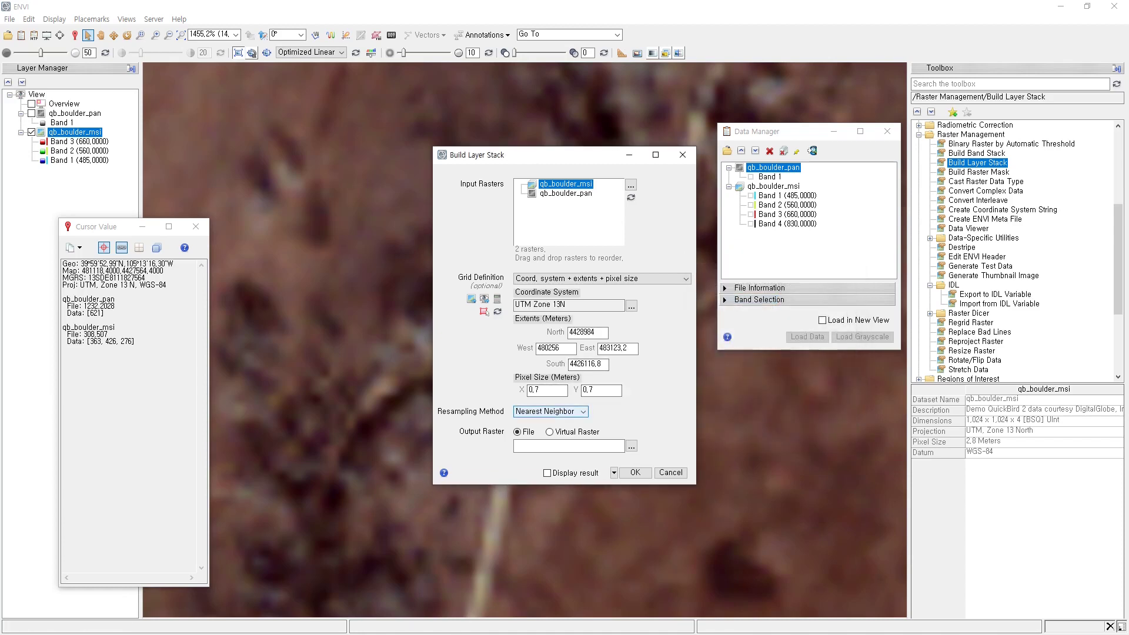
pyautogui.press('Tab')
pyautogui.hotkey('shift', 'Tab')
pyautogui.hotkey('alt', 'Down')
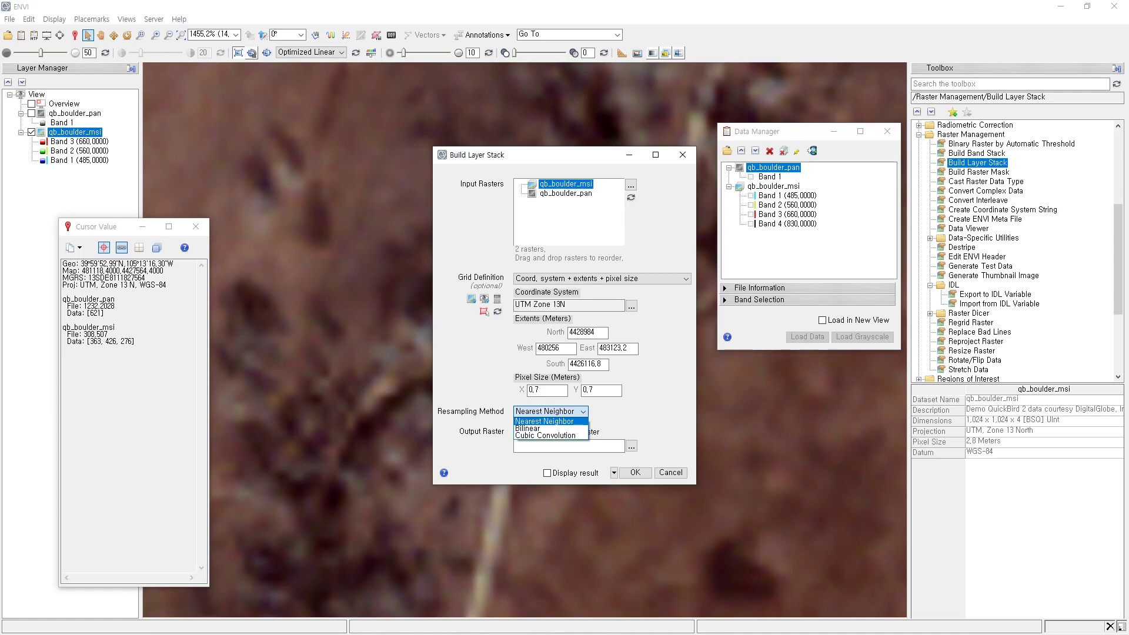
pyautogui.press('Down')
pyautogui.press('Return')
pyautogui.press('Tab')
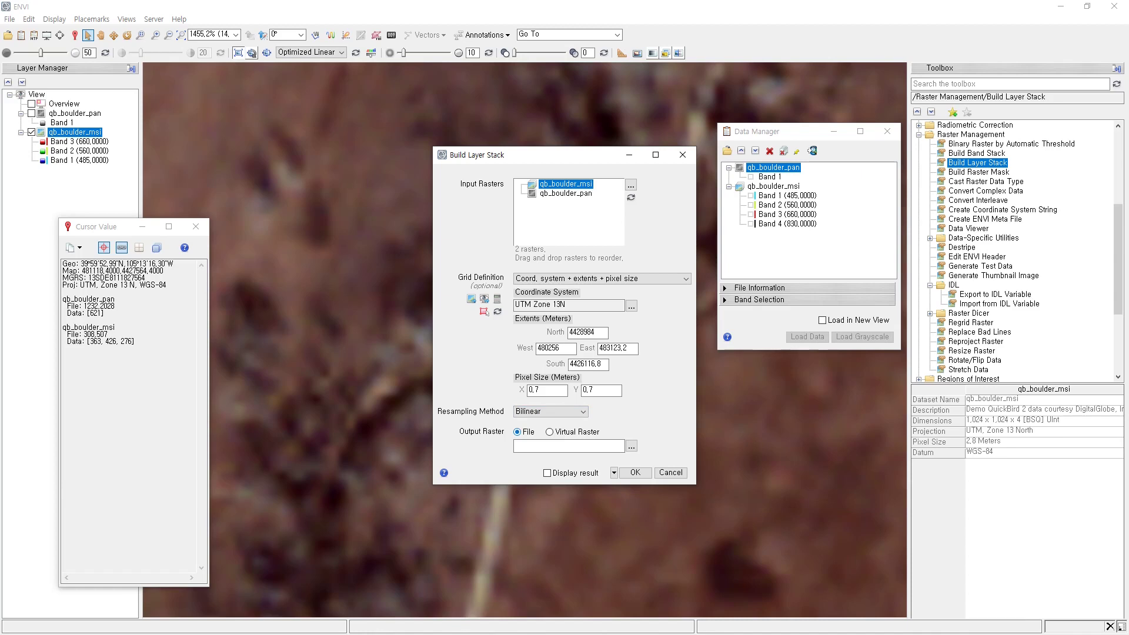
pyautogui.press('Return')
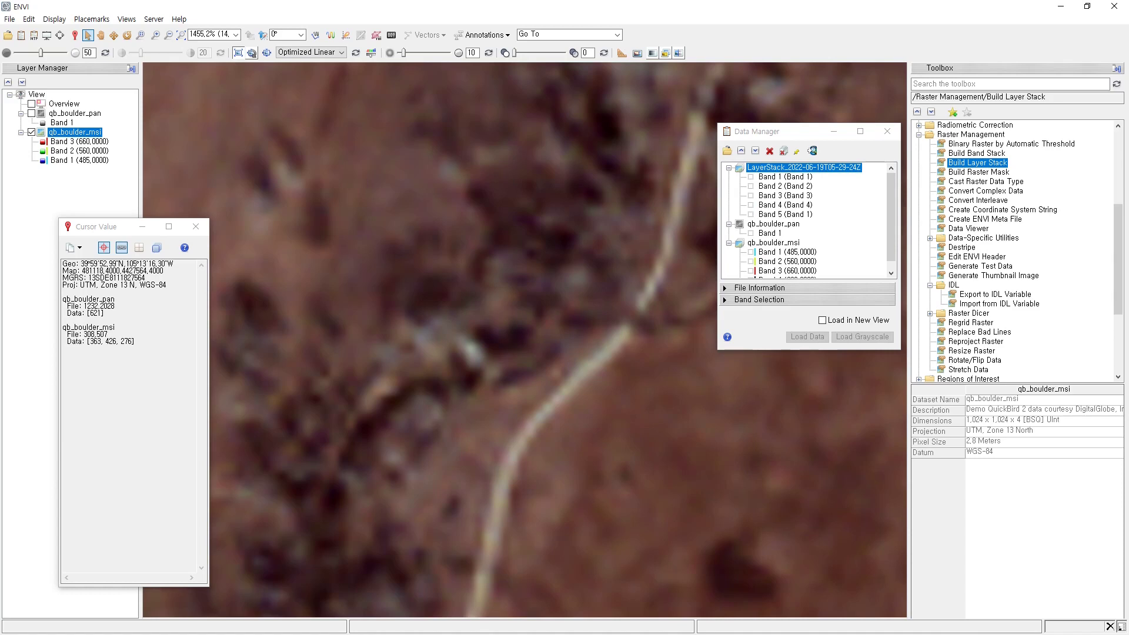
# Compute B5-B3 with Band Math into memory, using the layer stack's Band 5 as B5 and Band 3 as B3, and load the result
pyautogui.click(785, 214)
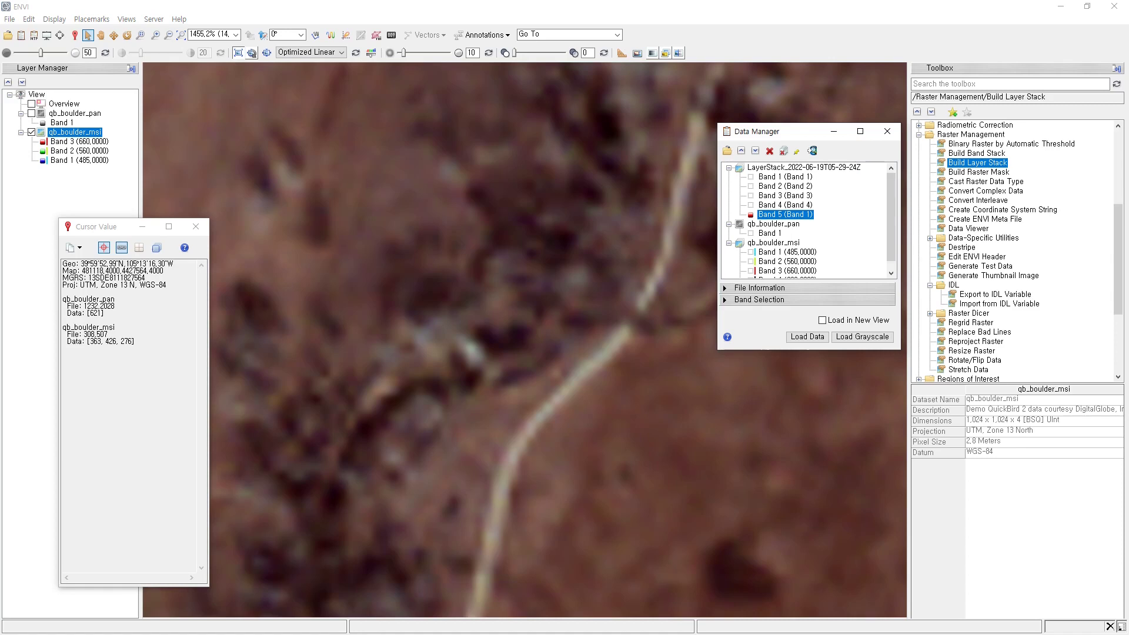
pyautogui.scroll(6, 1017, 250)
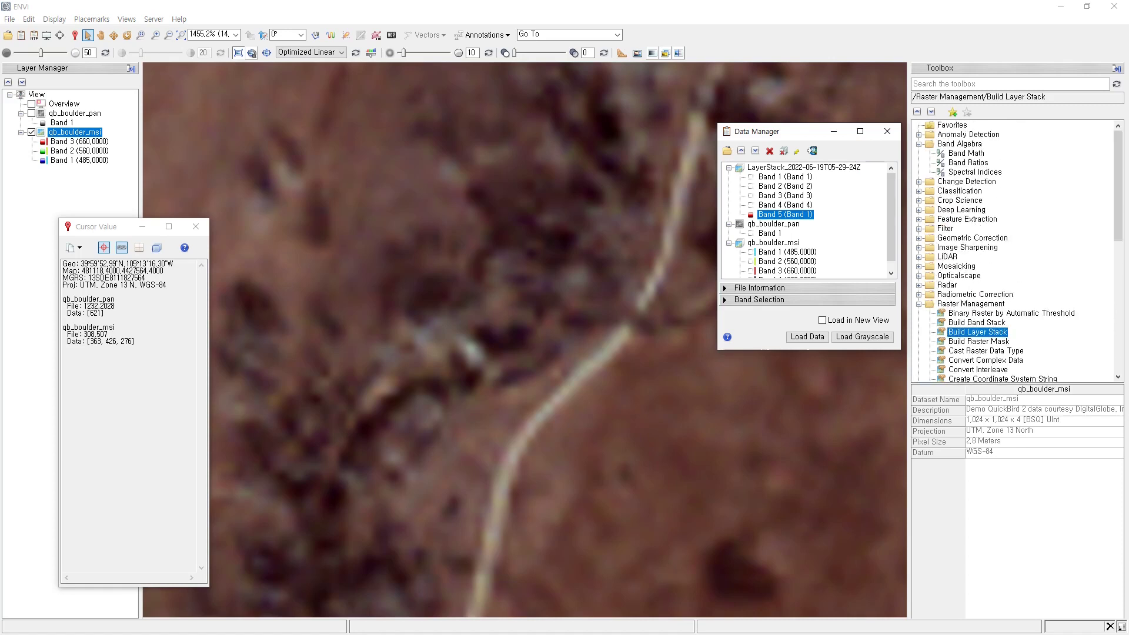
pyautogui.doubleClick(966, 153)
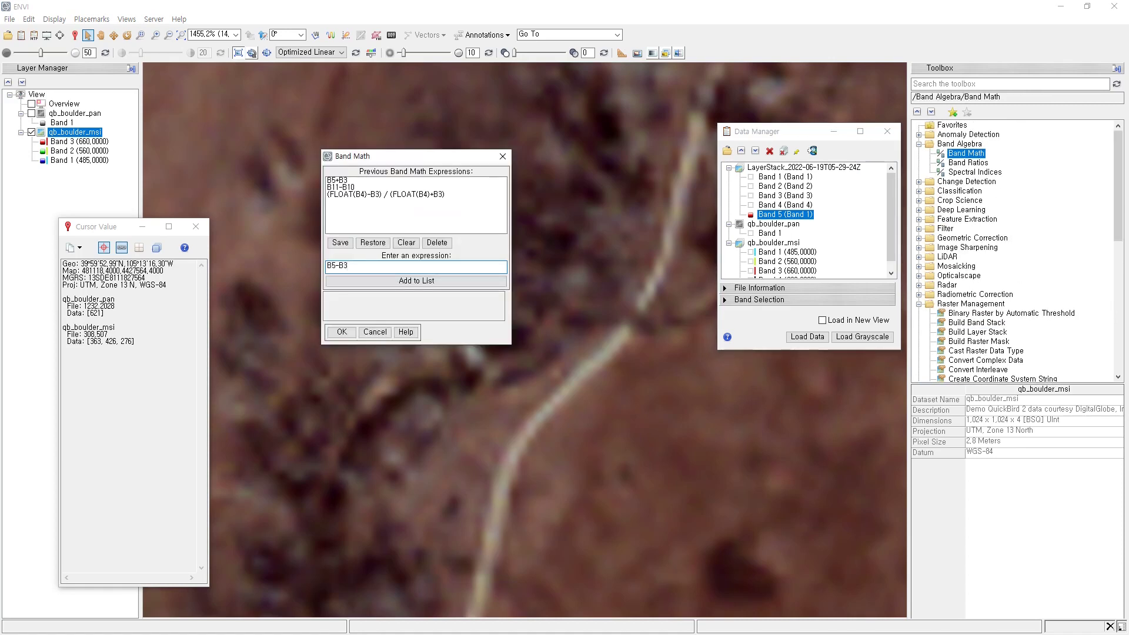
pyautogui.write('B5-B3')
pyautogui.press('Return')
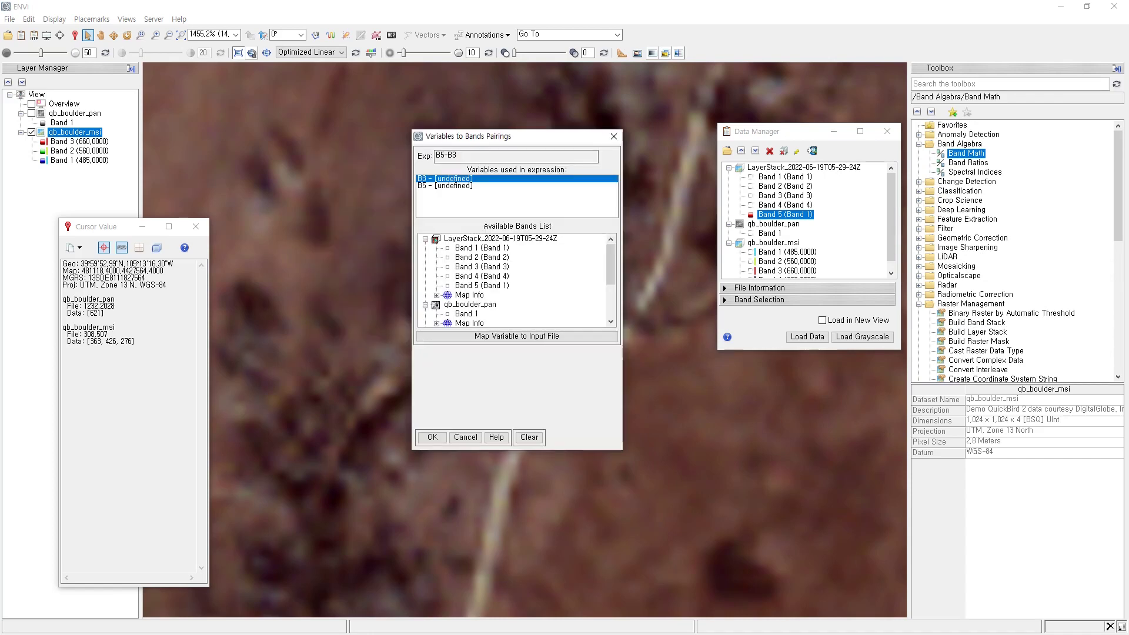
pyautogui.click(482, 286)
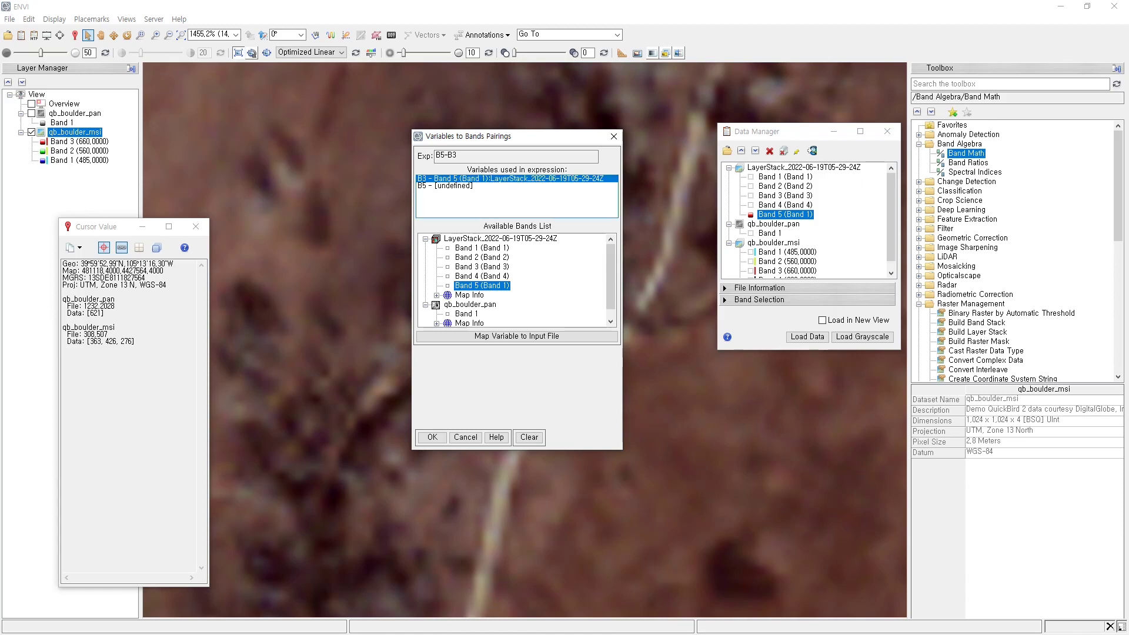
pyautogui.click(445, 185)
pyautogui.click(482, 285)
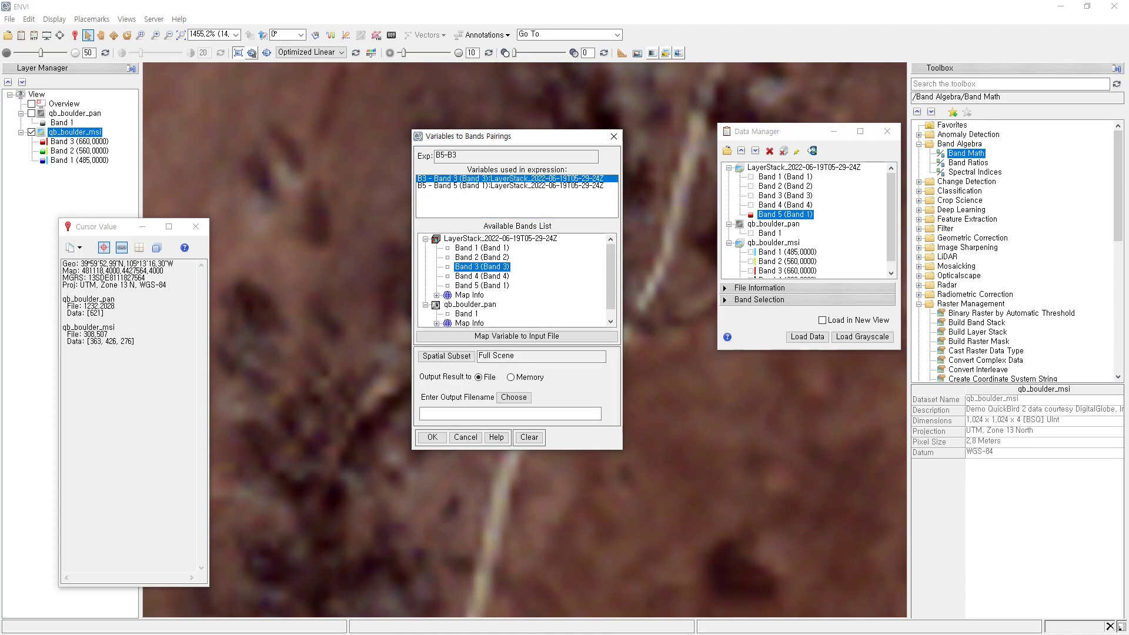
pyautogui.click(432, 437)
pyautogui.rightClick(779, 176)
pyautogui.click(805, 180)
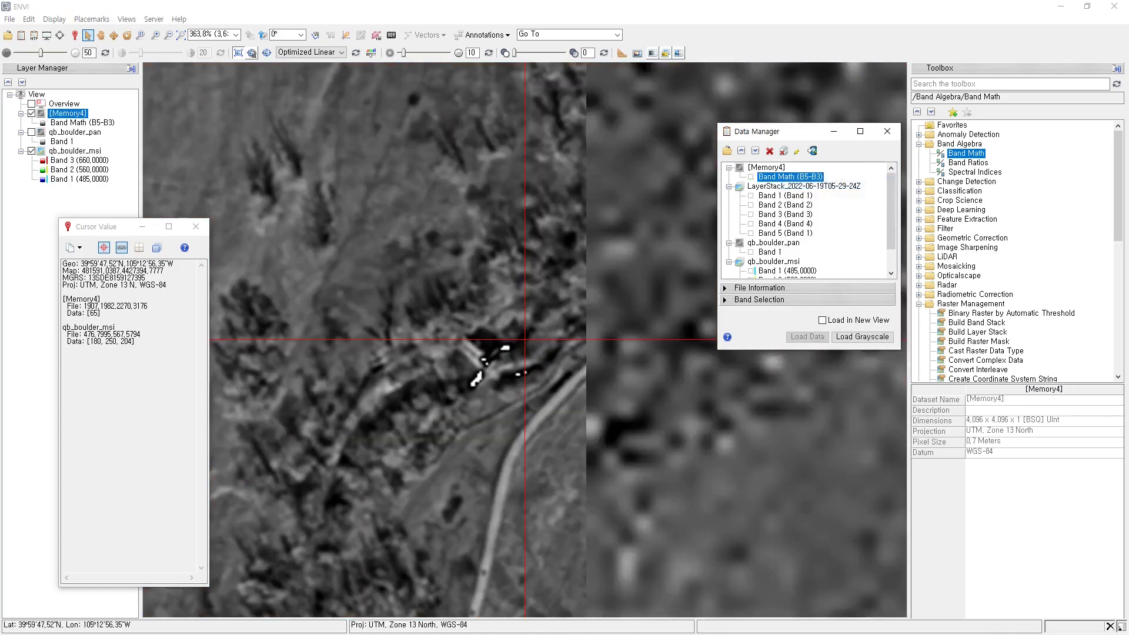